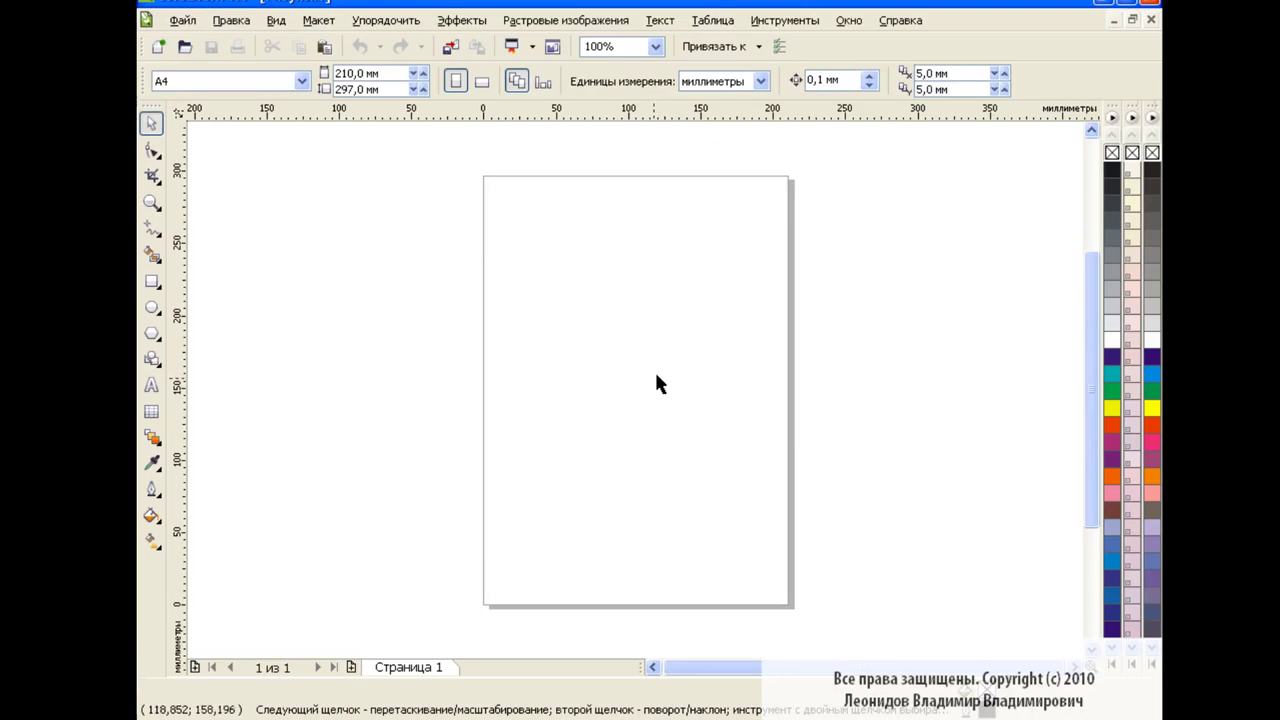
Draw a tall rectangle on the page and round its corners to 23
left_click(151, 282)
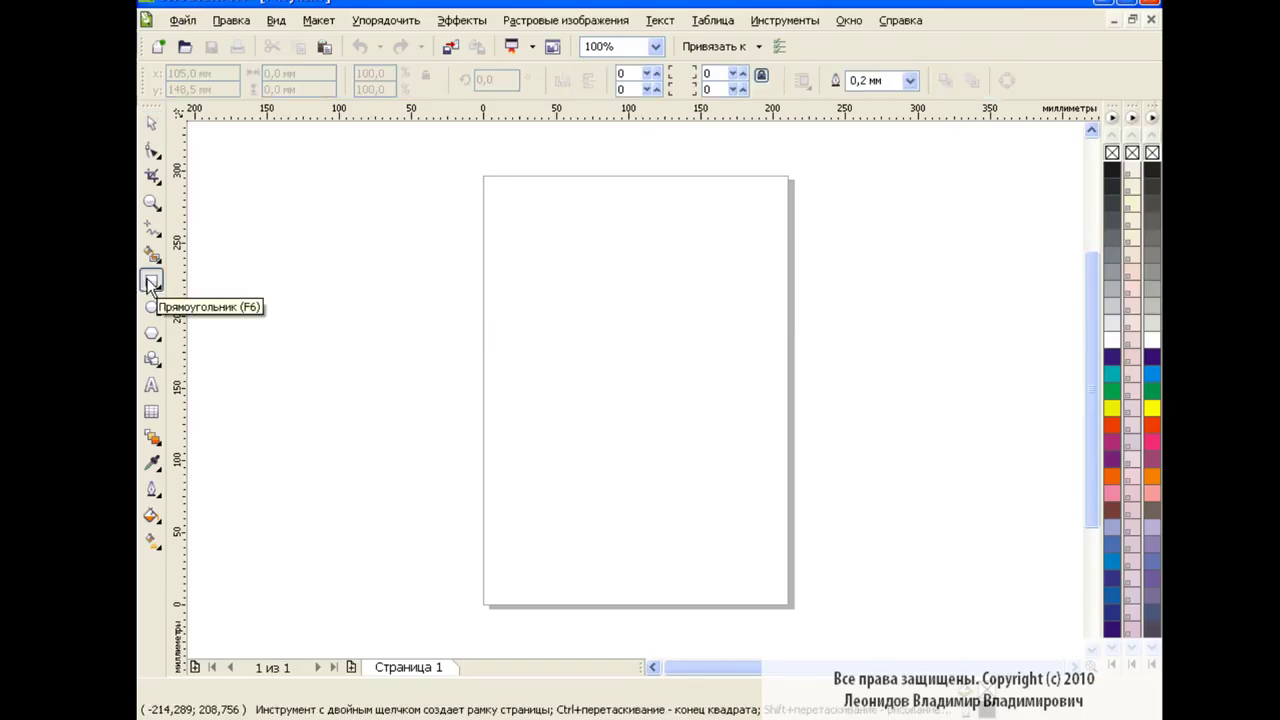
left_click_drag(589, 270, 757, 560)
left_click_drag(674, 410, 674, 371)
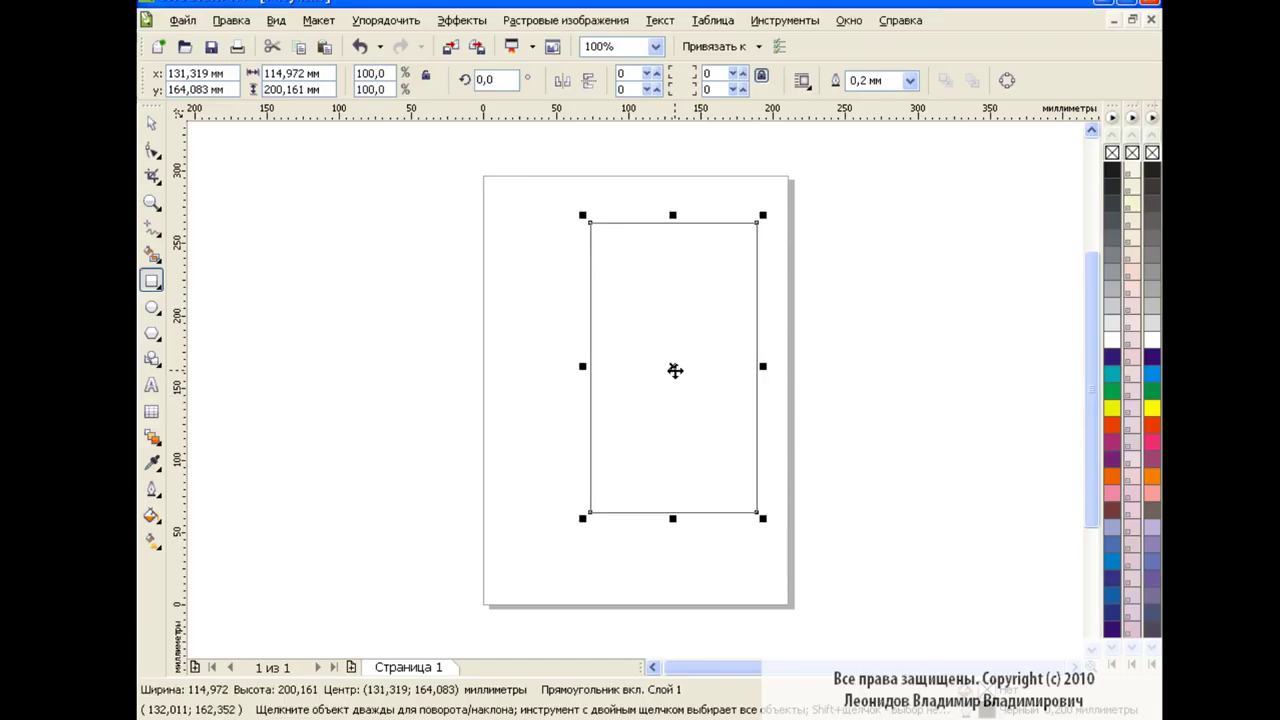
left_click(151, 150)
left_click_drag(590, 222, 591, 241)
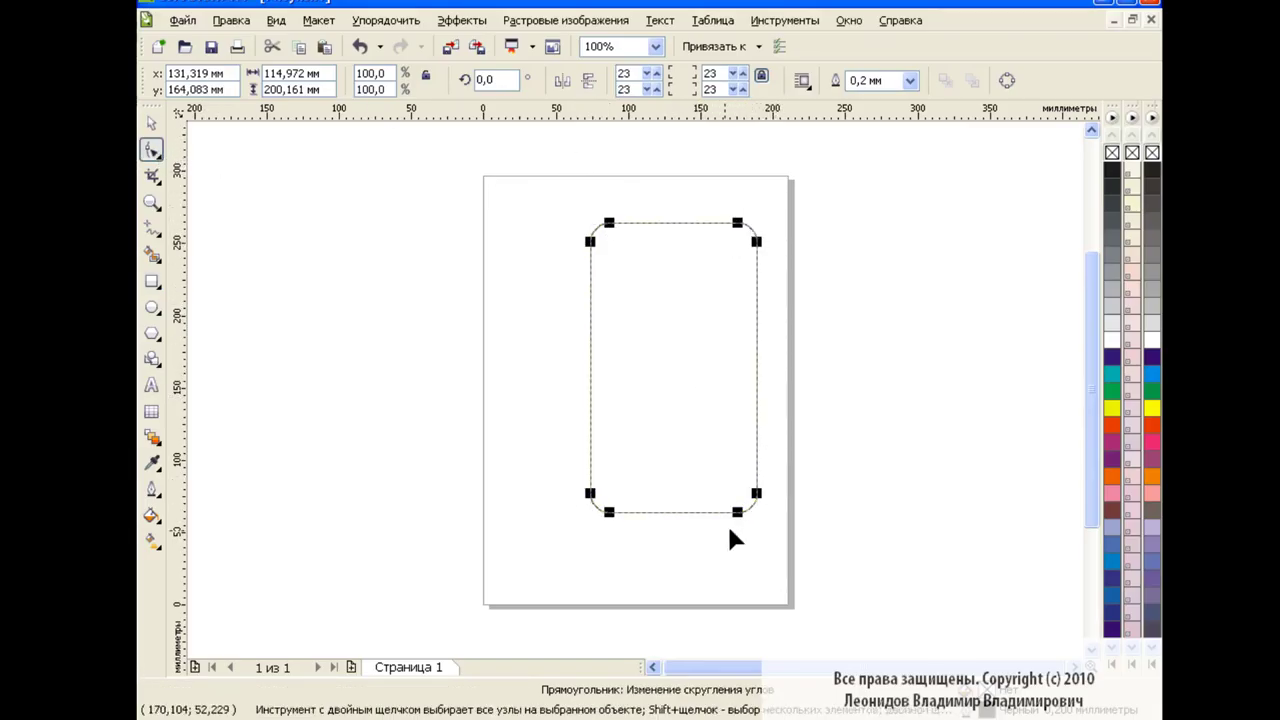
Place a smaller scaled copy of the rounded rectangle inside the outer one
left_click(151, 122)
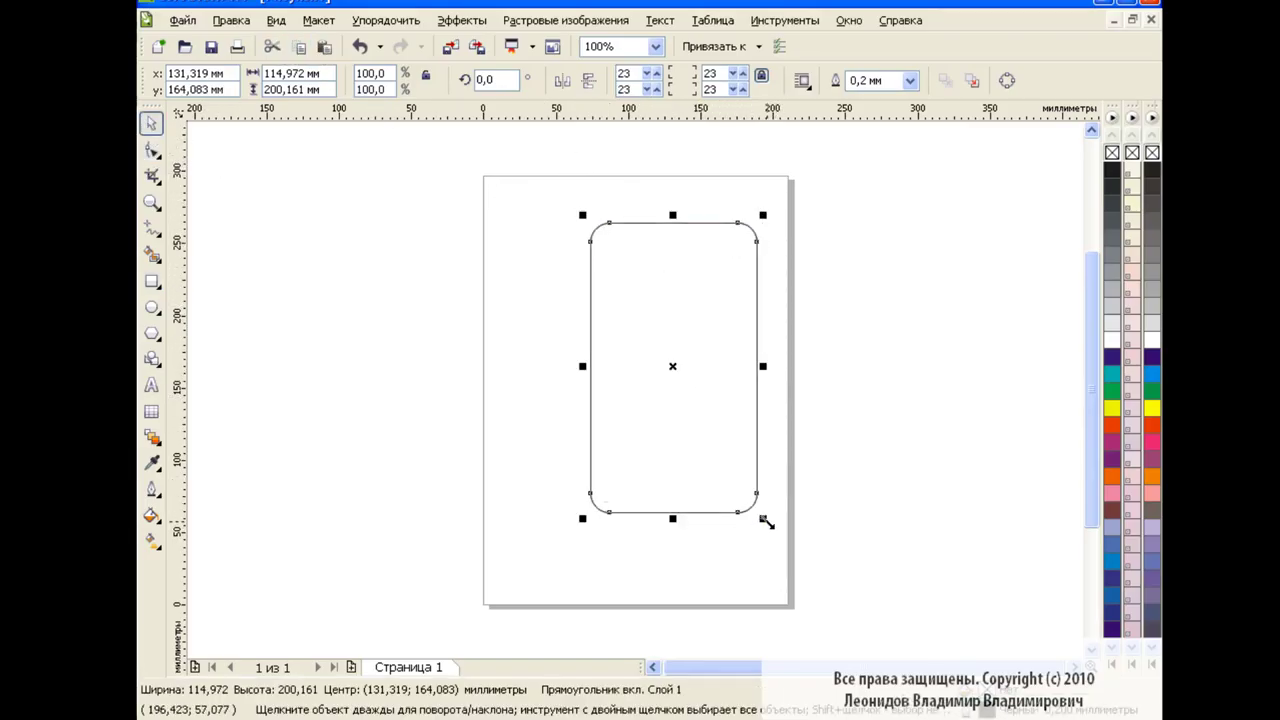
left_click_drag(765, 521, 734, 470)
mouse_move(659, 346)
left_mouse_down()
mouse_move(672, 372)
mouse_move(741, 361)
left_mouse_up()
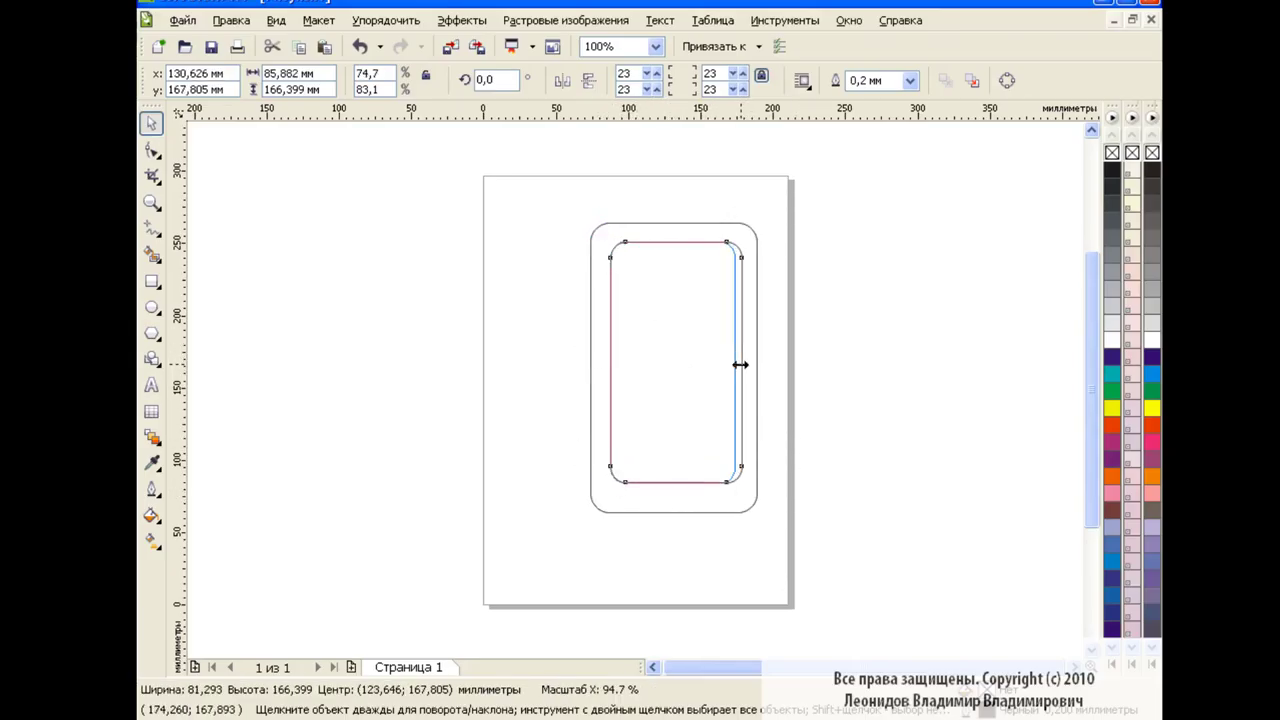
left_click(367, 250)
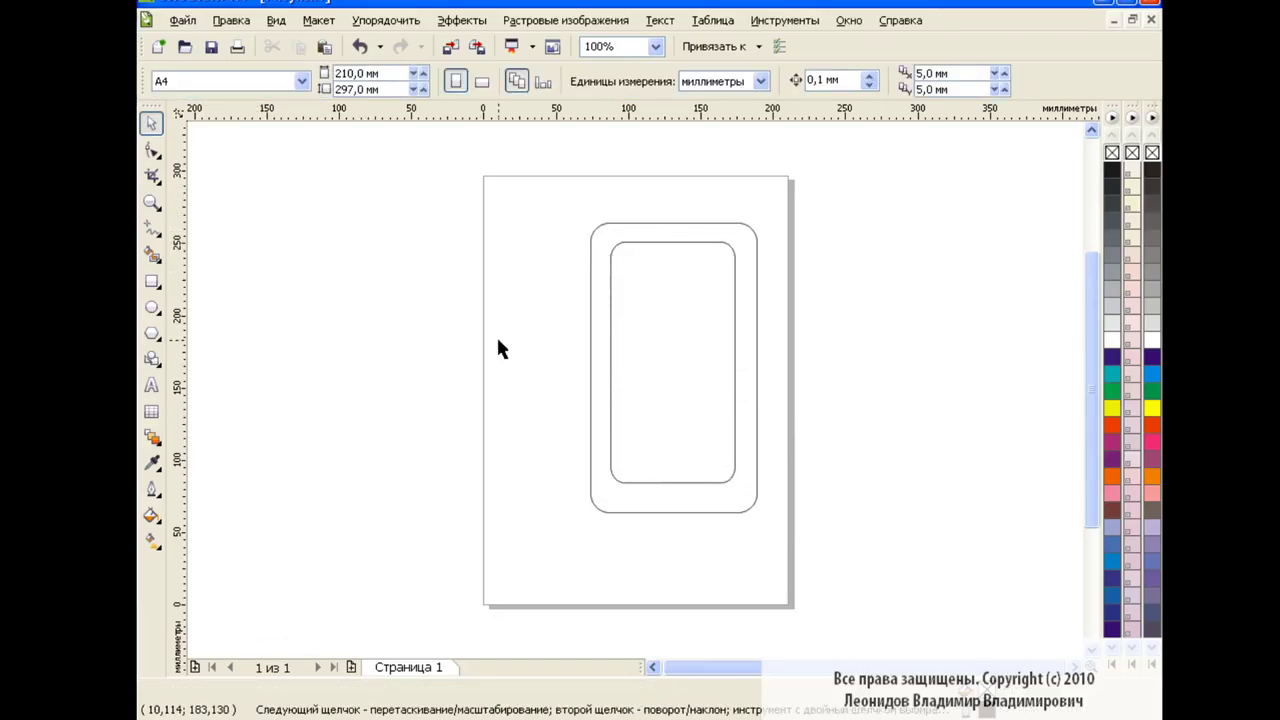
key("F7")
Draw a wide ellipse across the two rounded rectangles and shift it left
left_click_drag(451, 258, 1072, 414)
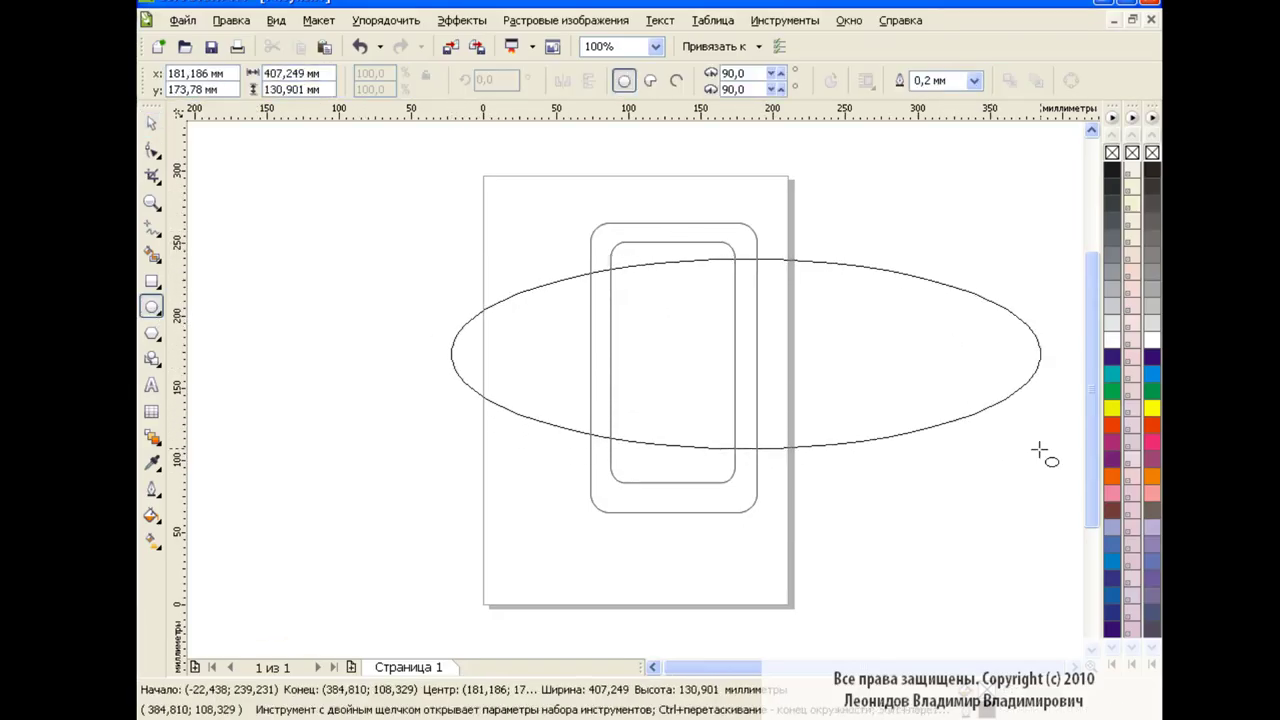
left_click(756, 339)
left_click(152, 122)
left_click(761, 337)
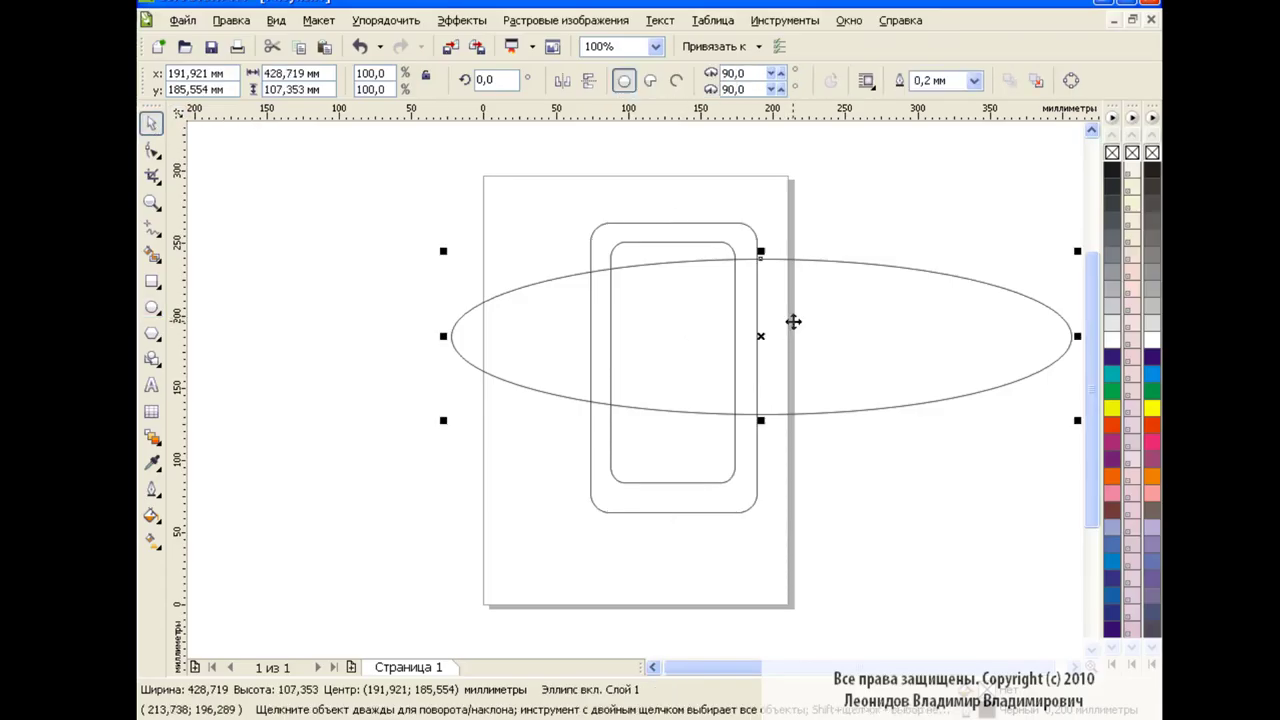
left_click_drag(765, 337, 693, 350)
Align all three shapes on their horizontal centres with Align and Distribute
left_click_drag(308, 186, 878, 550)
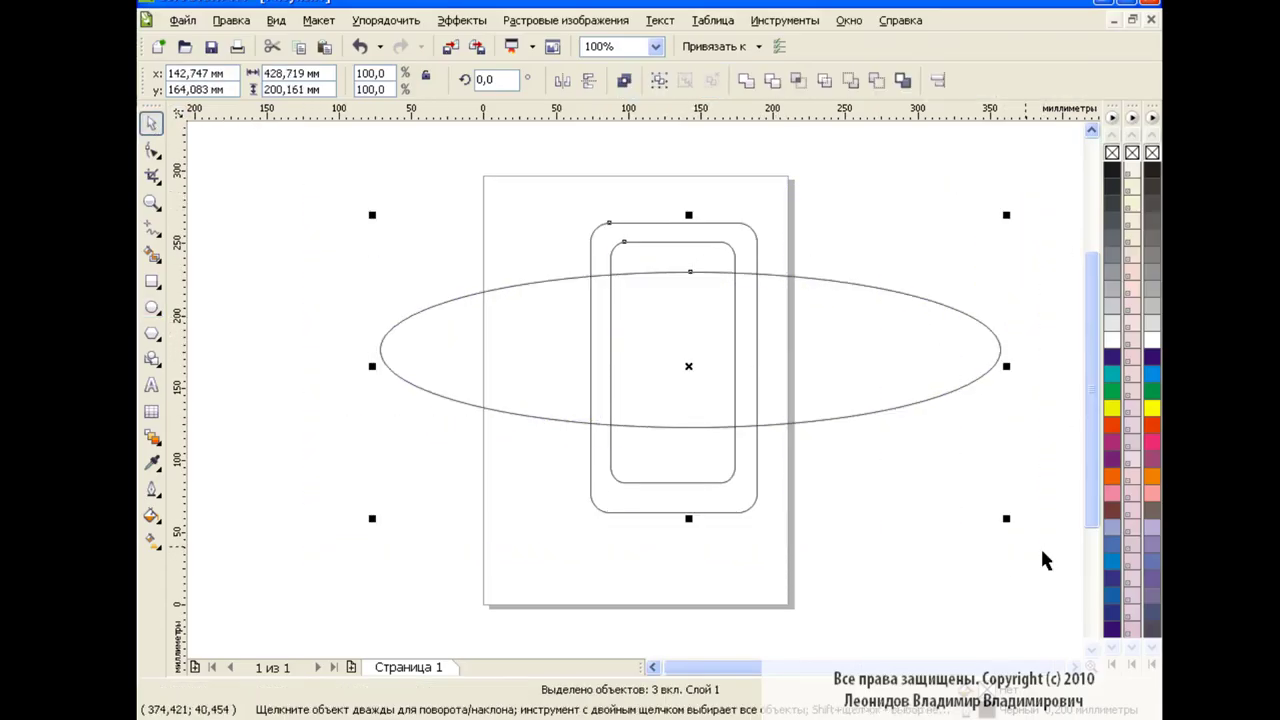
left_click(937, 80)
left_click(664, 332)
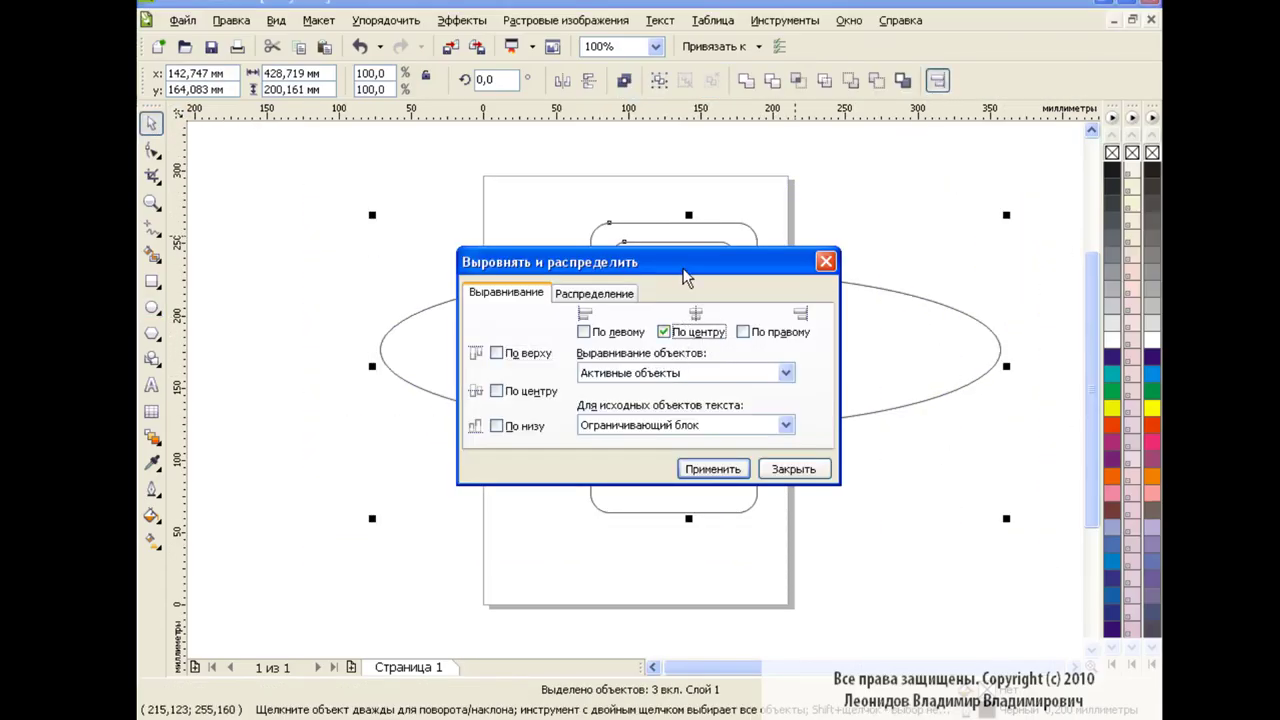
left_click(718, 469)
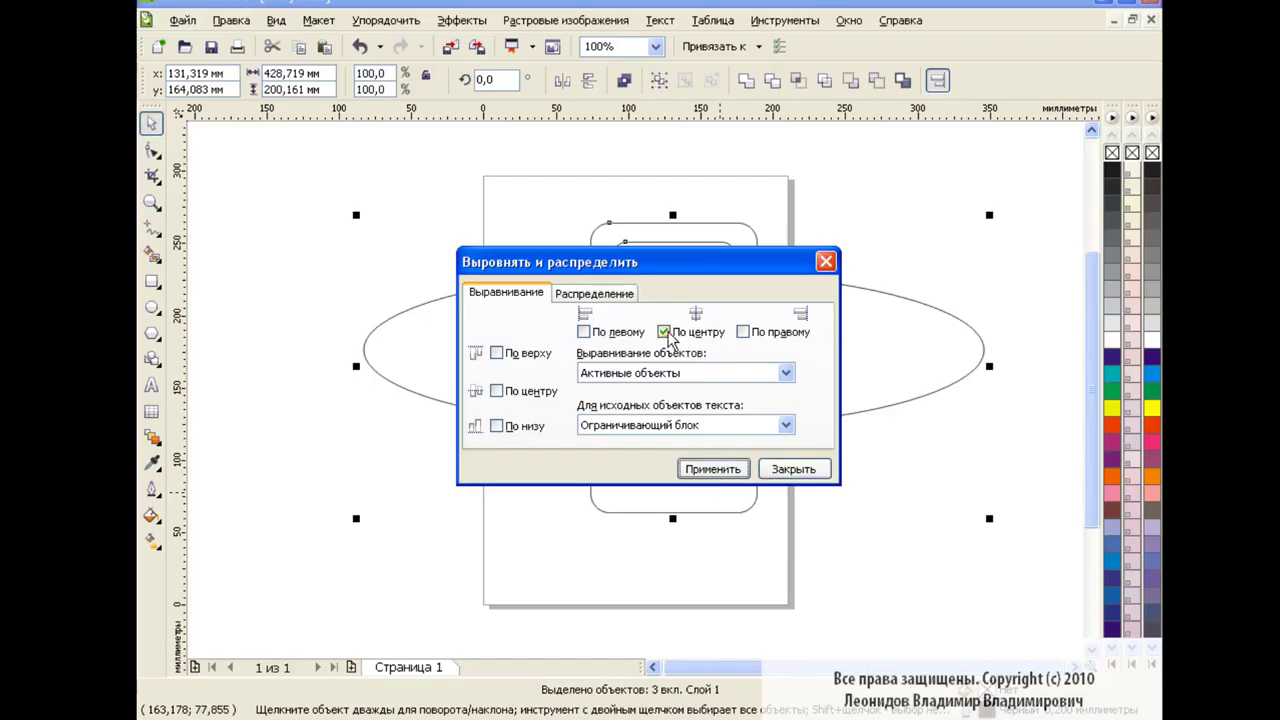
left_click(792, 472)
left_click(727, 577)
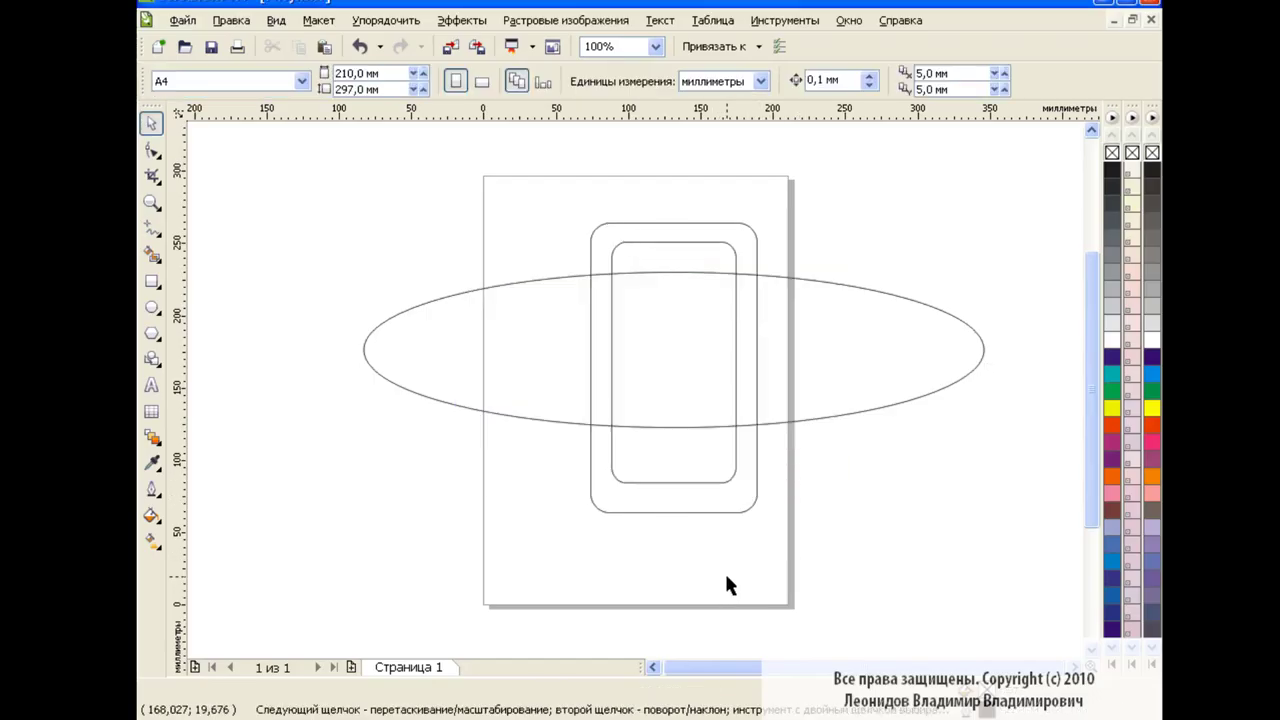
left_click(154, 254)
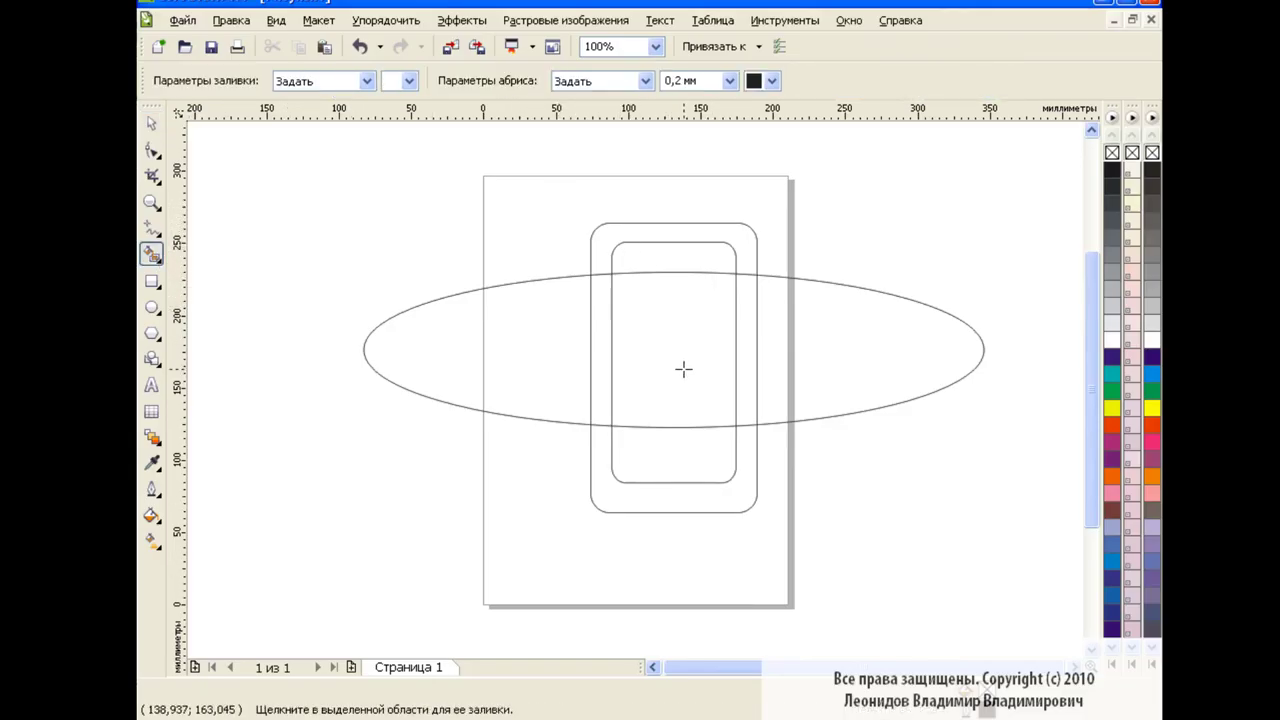
Smart-fill the top and bottom outer bands blue and the left and right middle bands red
left_click(409, 80)
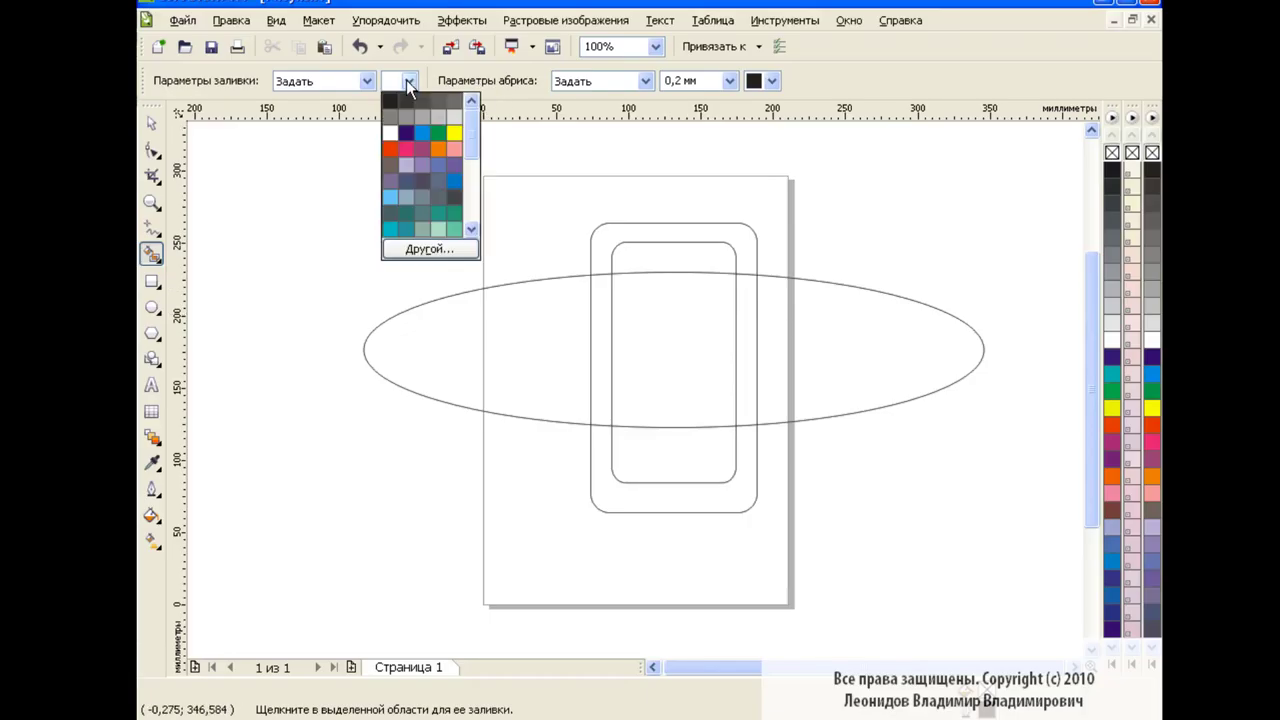
left_click(416, 104)
left_click(651, 231)
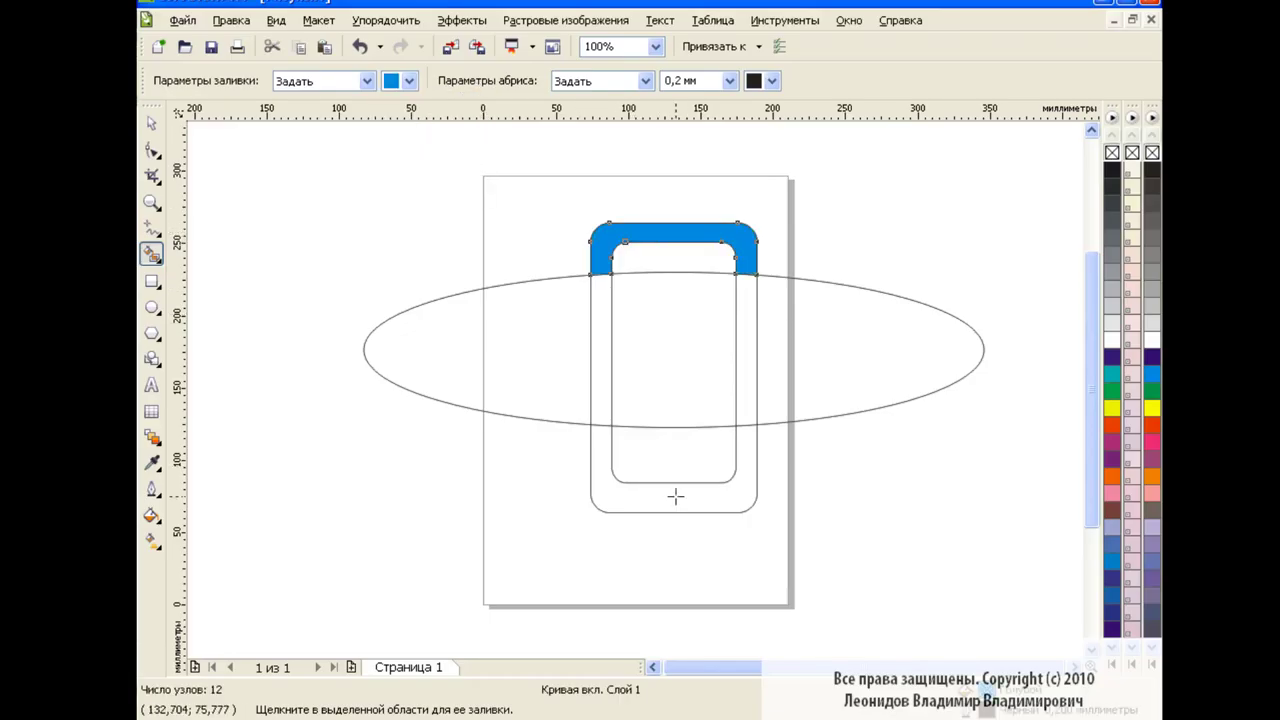
left_click(676, 498)
left_click(409, 80)
left_click(398, 104)
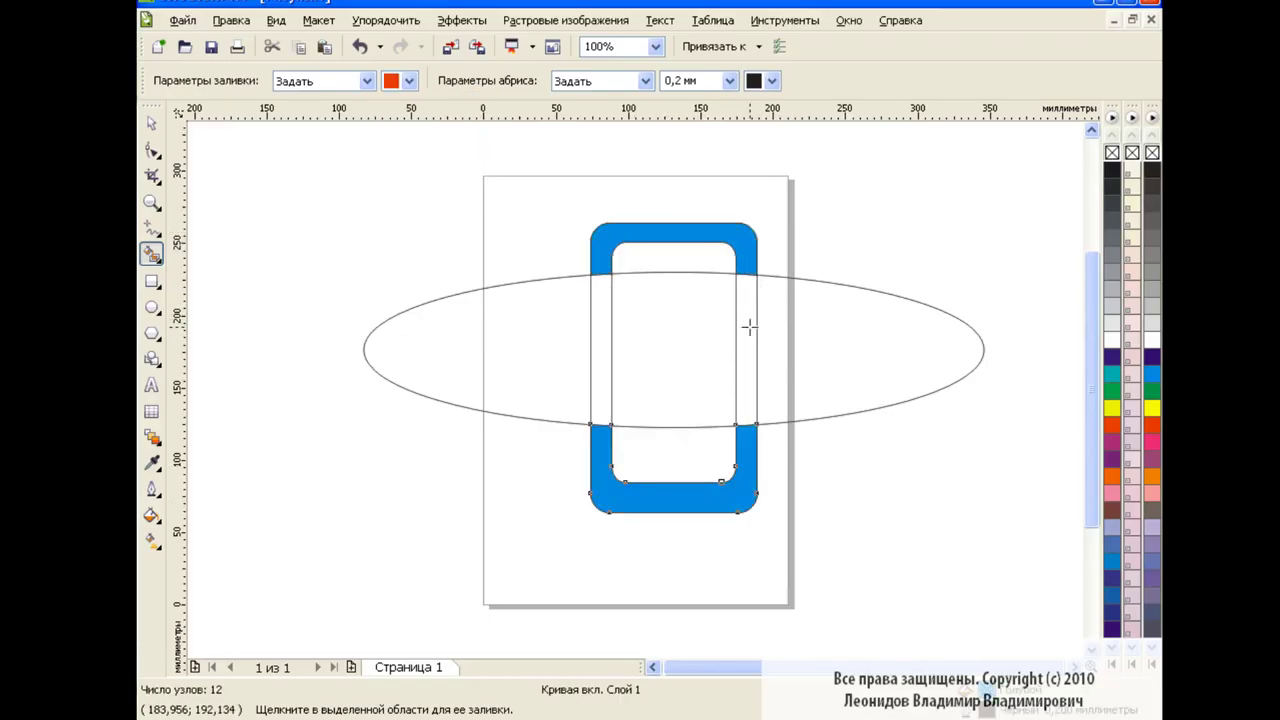
left_click(748, 330)
left_click(601, 338)
Fill the top and bottom inner bands green and the centre region yellow
left_click(409, 80)
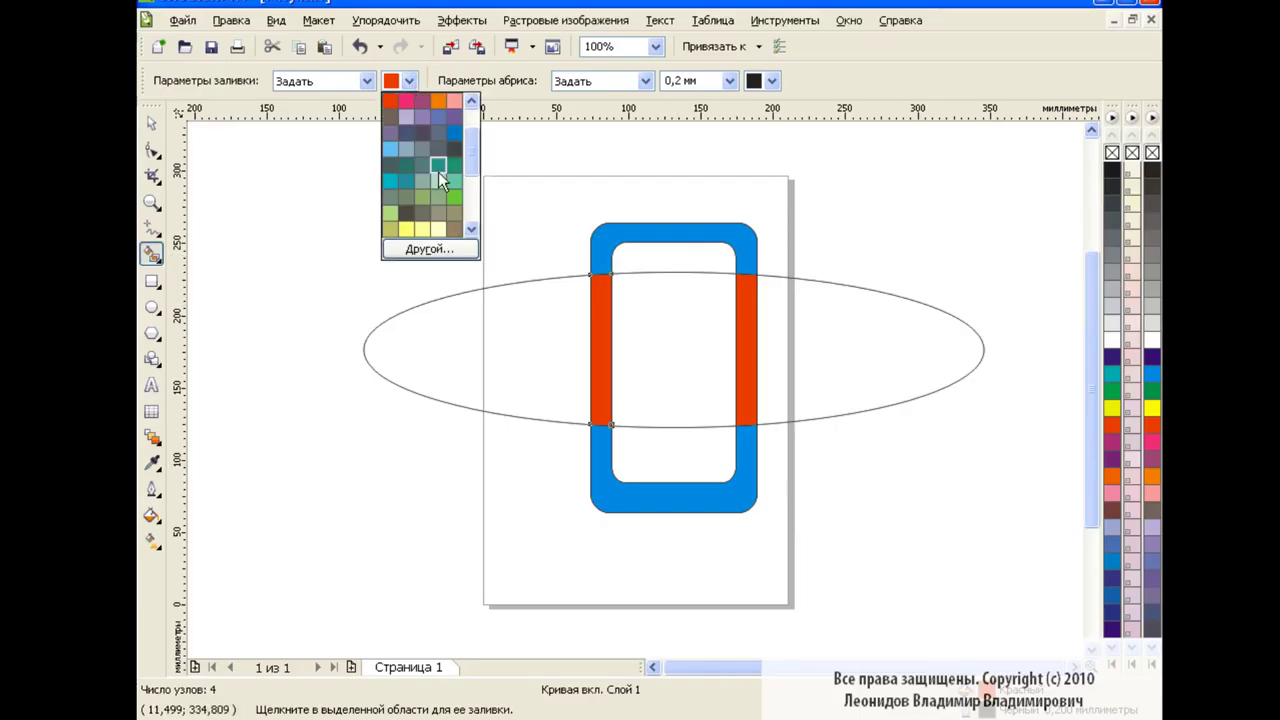
left_click(457, 196)
left_click(685, 258)
left_click(680, 457)
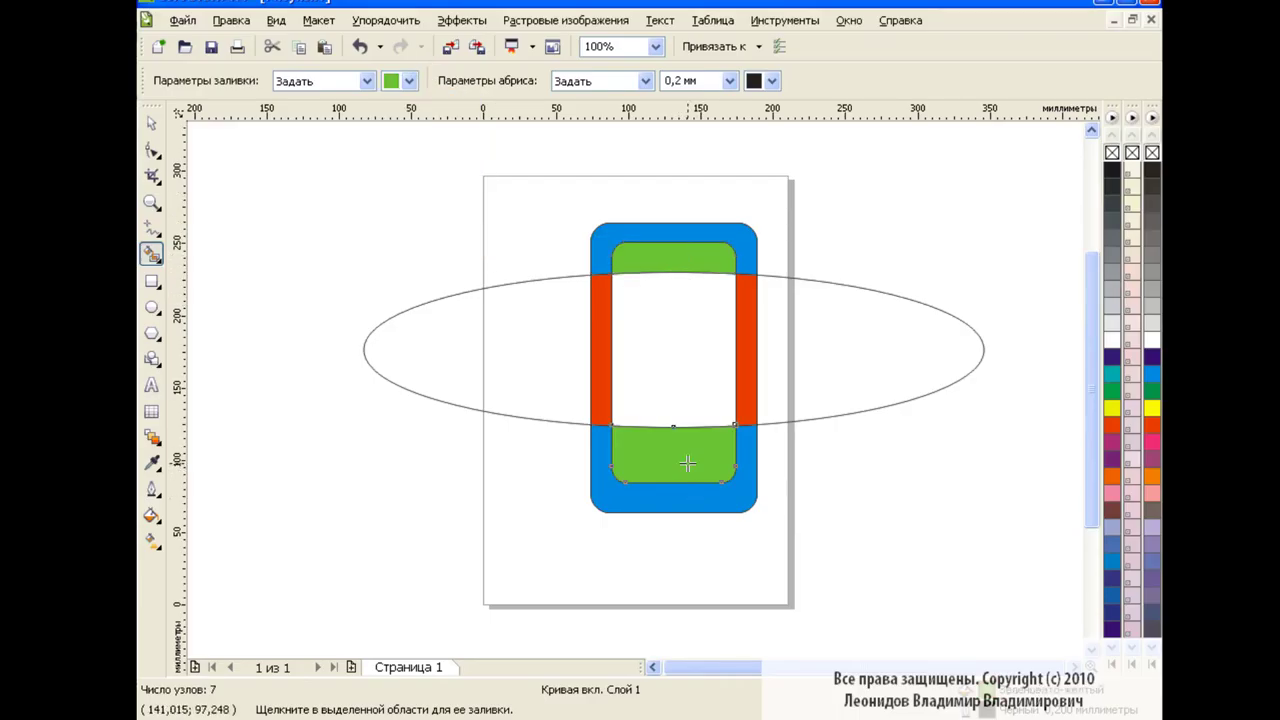
left_click(409, 80)
left_click(408, 133)
left_click(657, 362)
Select the ellipse and delete it
left_click(151, 122)
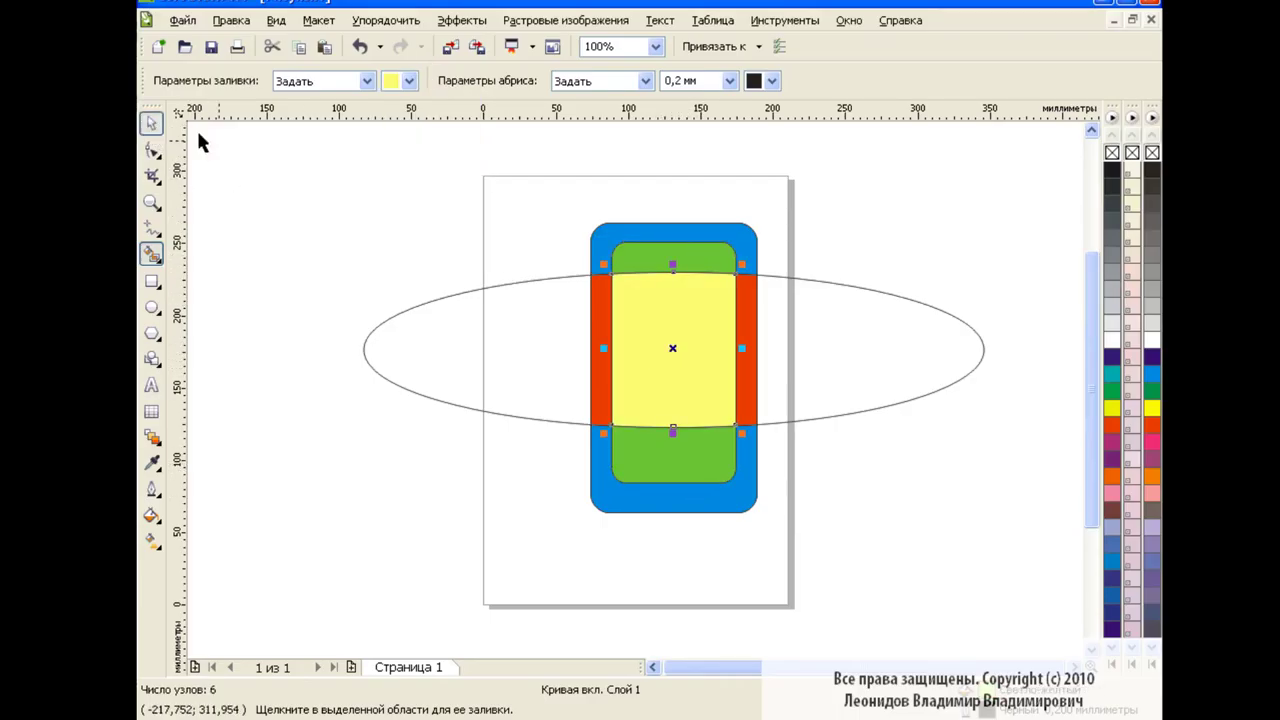
left_click(970, 363)
key("Delete")
left_click(785, 20)
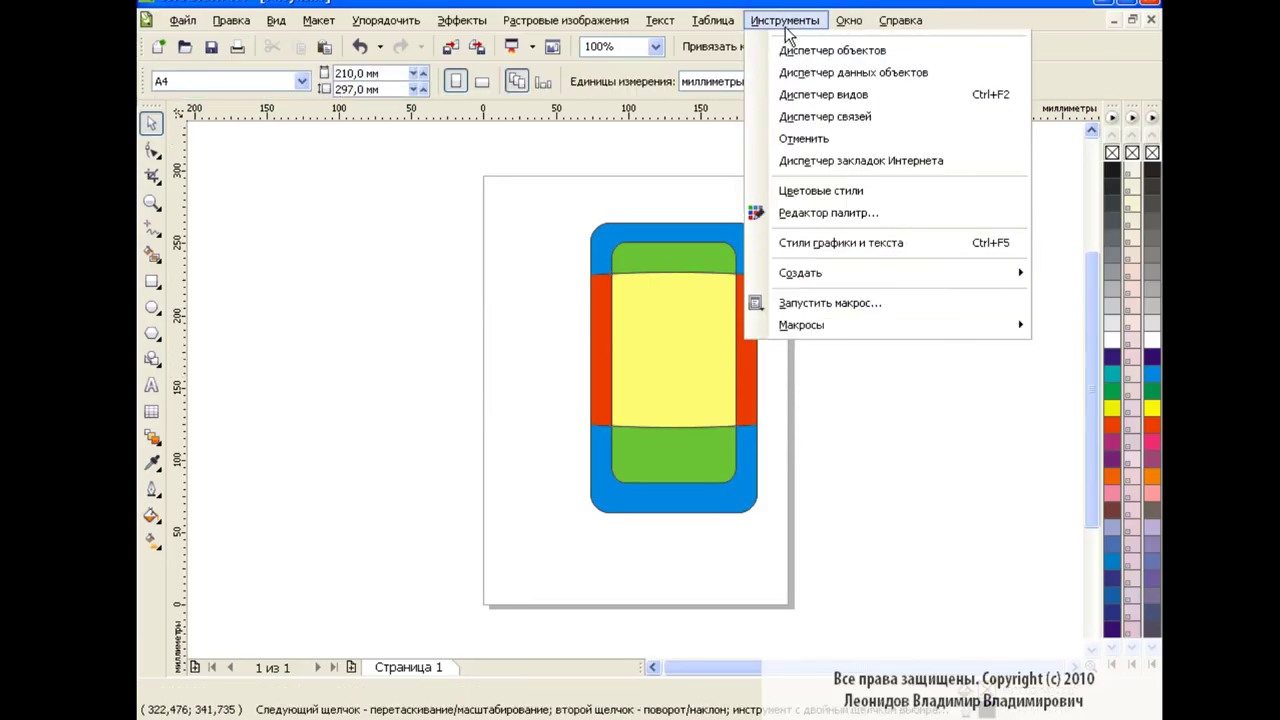
Delete the leftover rectangle objects in the Object Manager
left_click(870, 222)
left_click(925, 190)
left_click(1005, 309)
key("Delete")
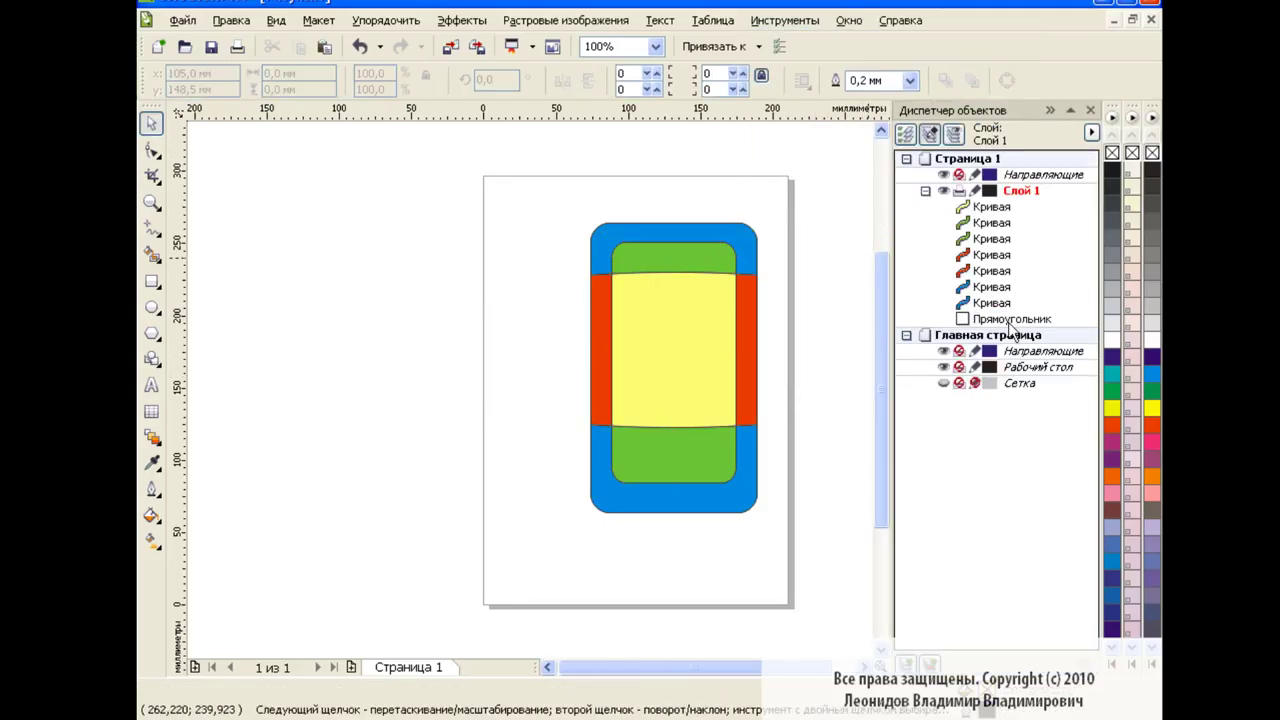
key("Delete")
left_click(1090, 110)
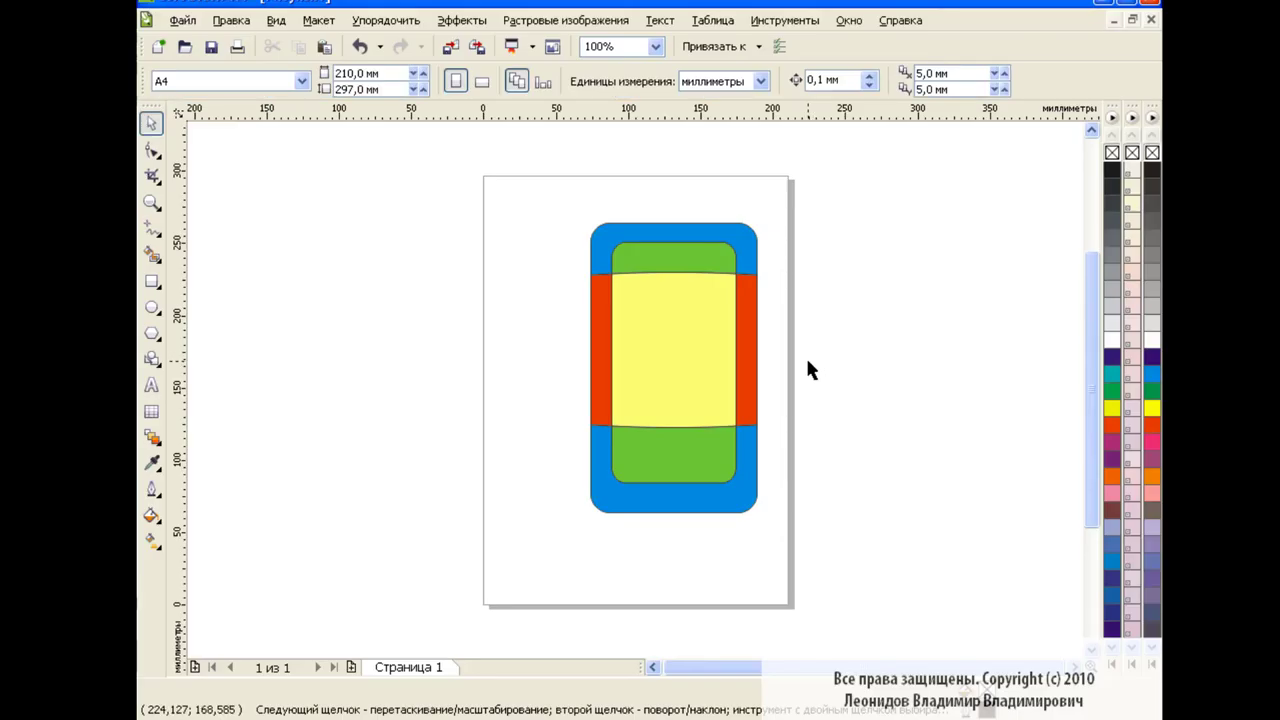
Fill the centre piece black and the top and bottom outer bands grey
left_click(680, 332)
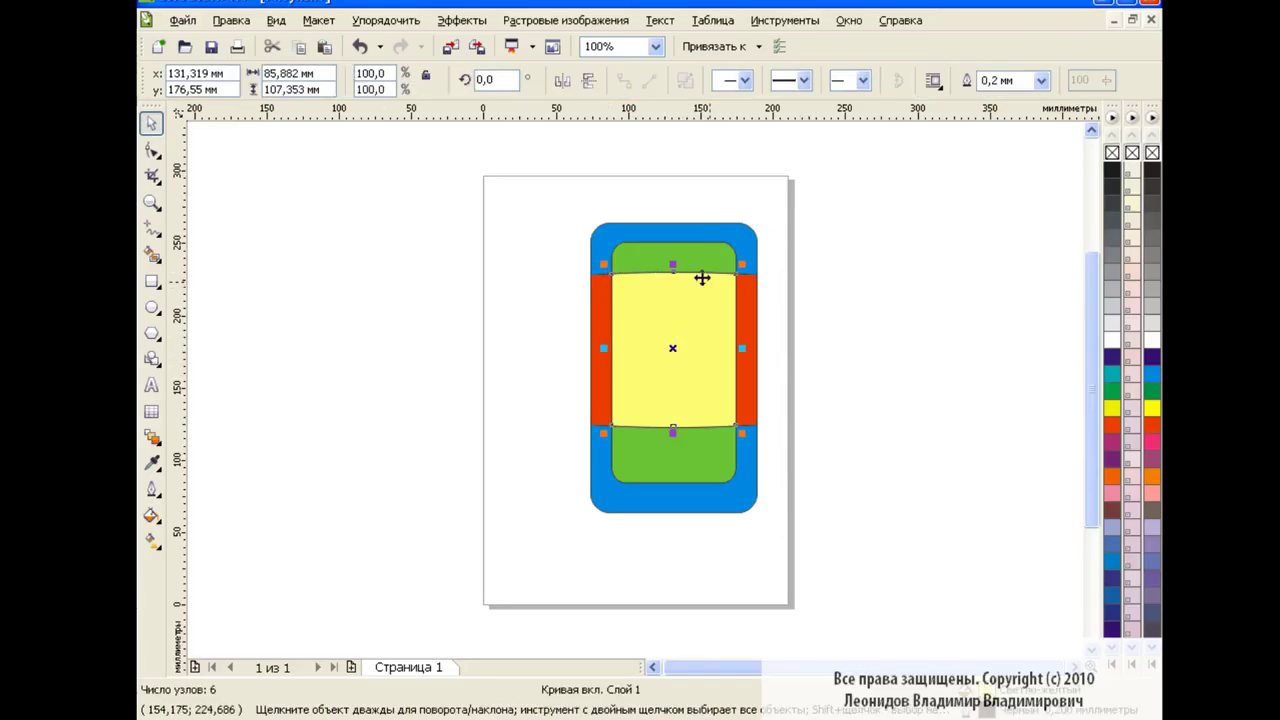
left_click(1117, 190)
left_click(917, 286)
left_click(737, 258)
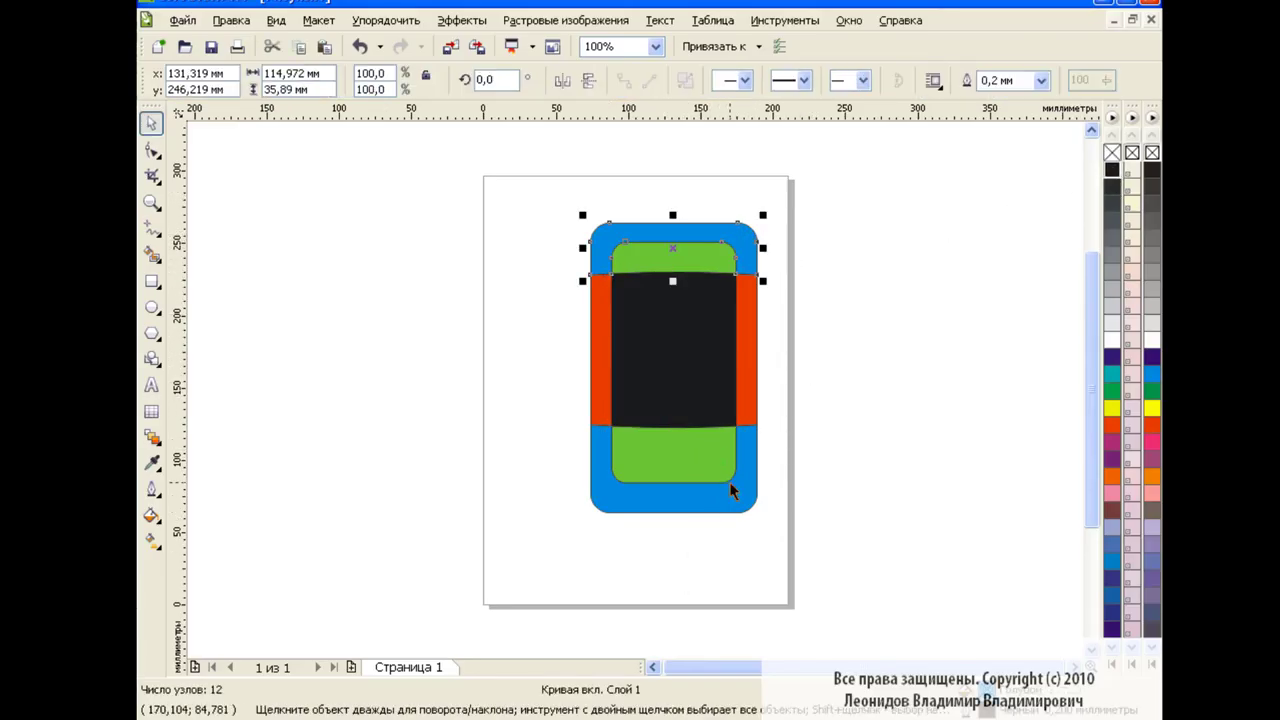
left_click(1121, 270)
left_click(742, 505)
left_click(1116, 272)
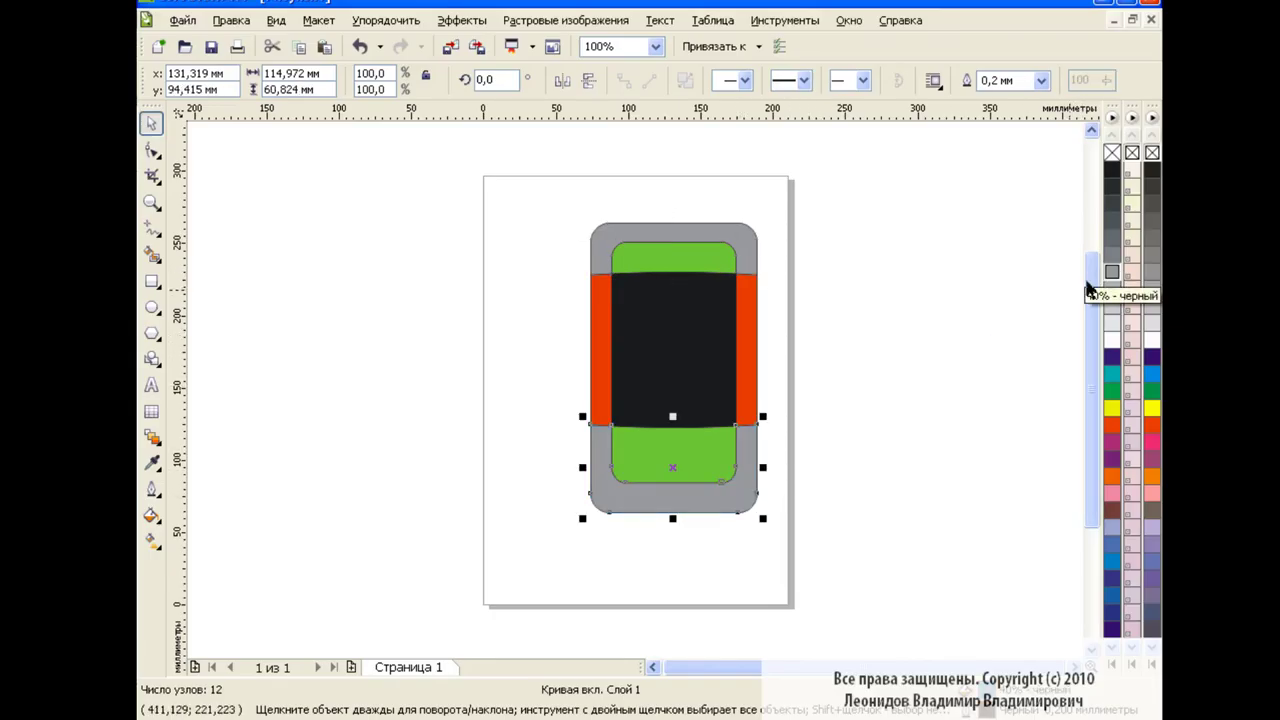
left_click(905, 275)
Fill the top and bottom inner pieces light grey, leaving the side strips red
left_click(700, 261)
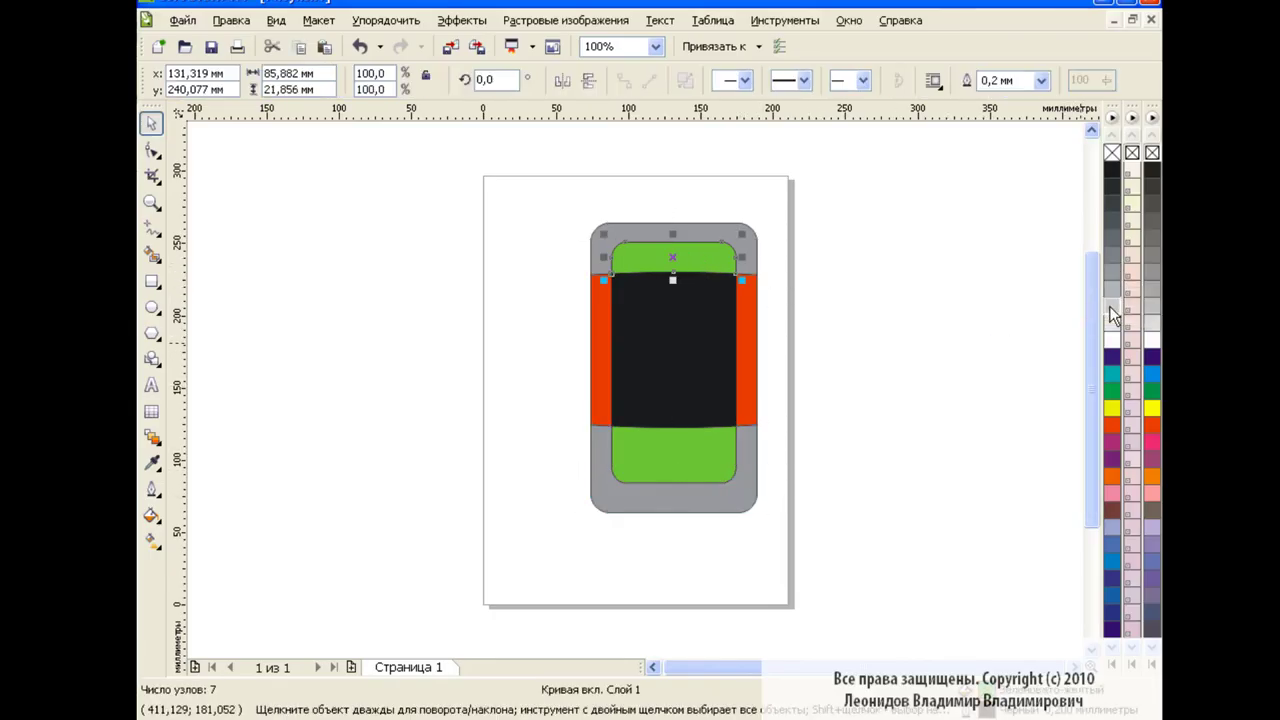
left_click(1111, 306)
left_click(672, 455)
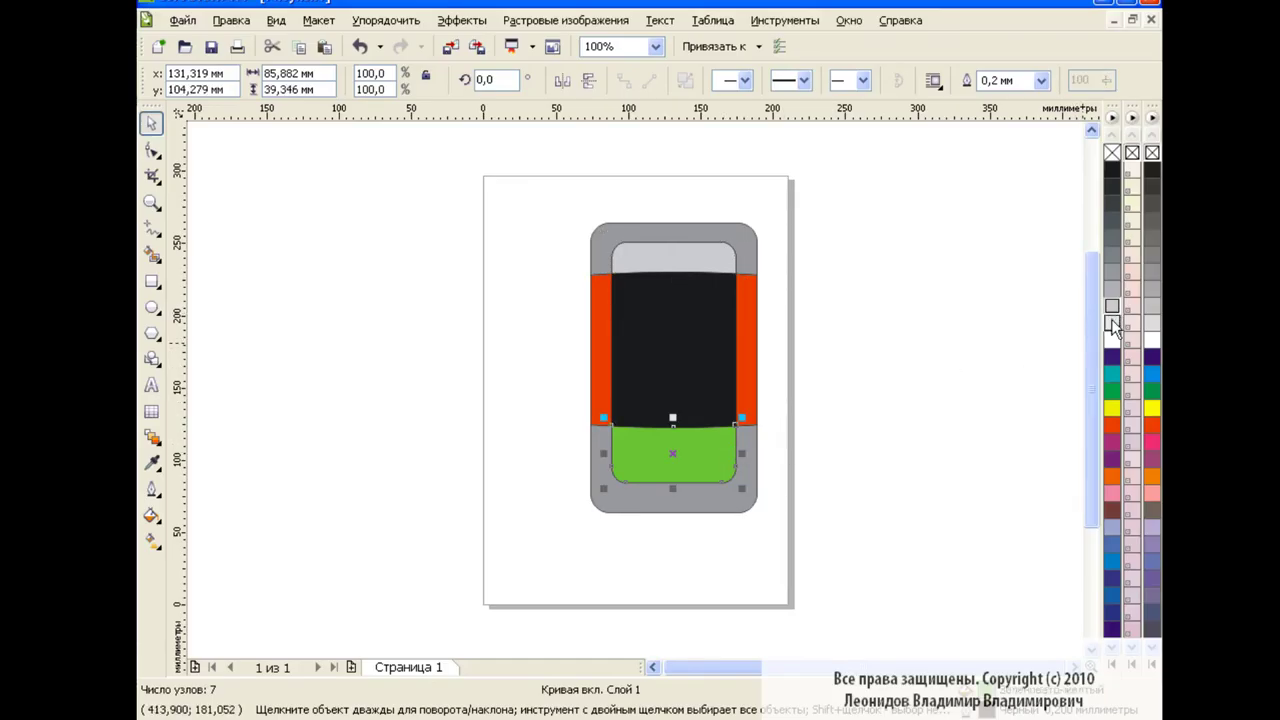
left_click(1111, 306)
left_click(921, 365)
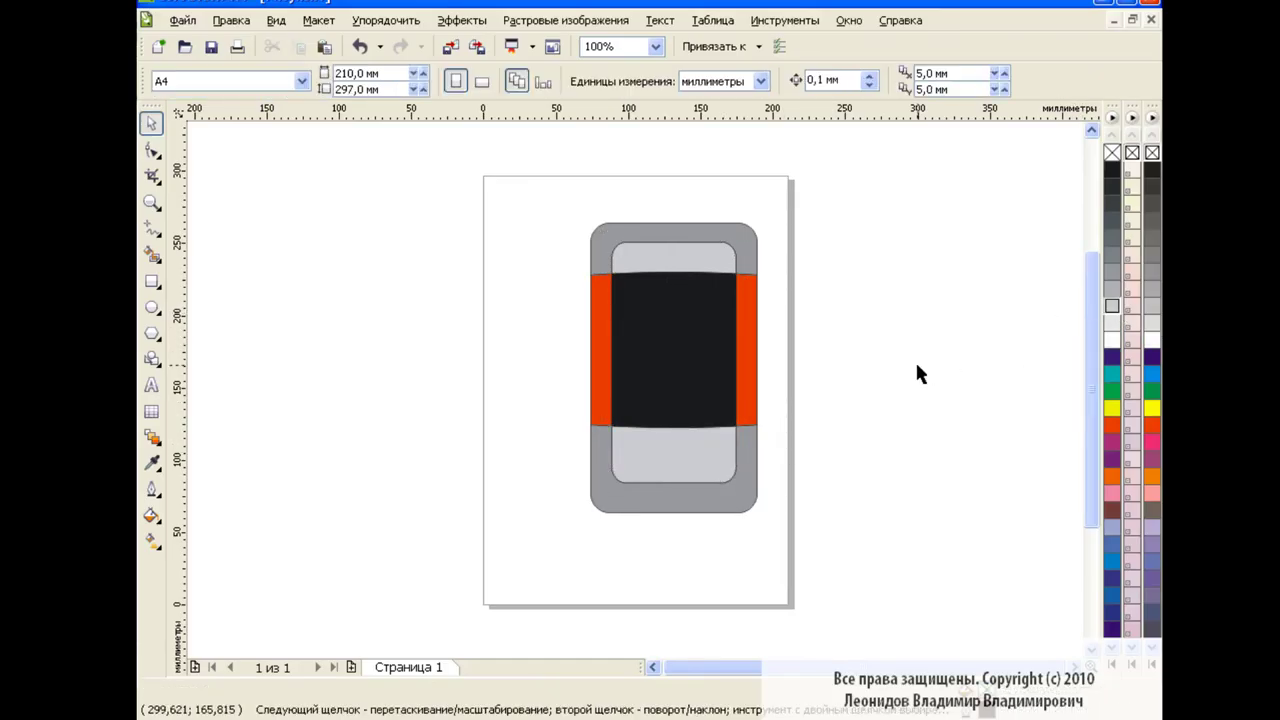
left_click(749, 366)
left_click(601, 350)
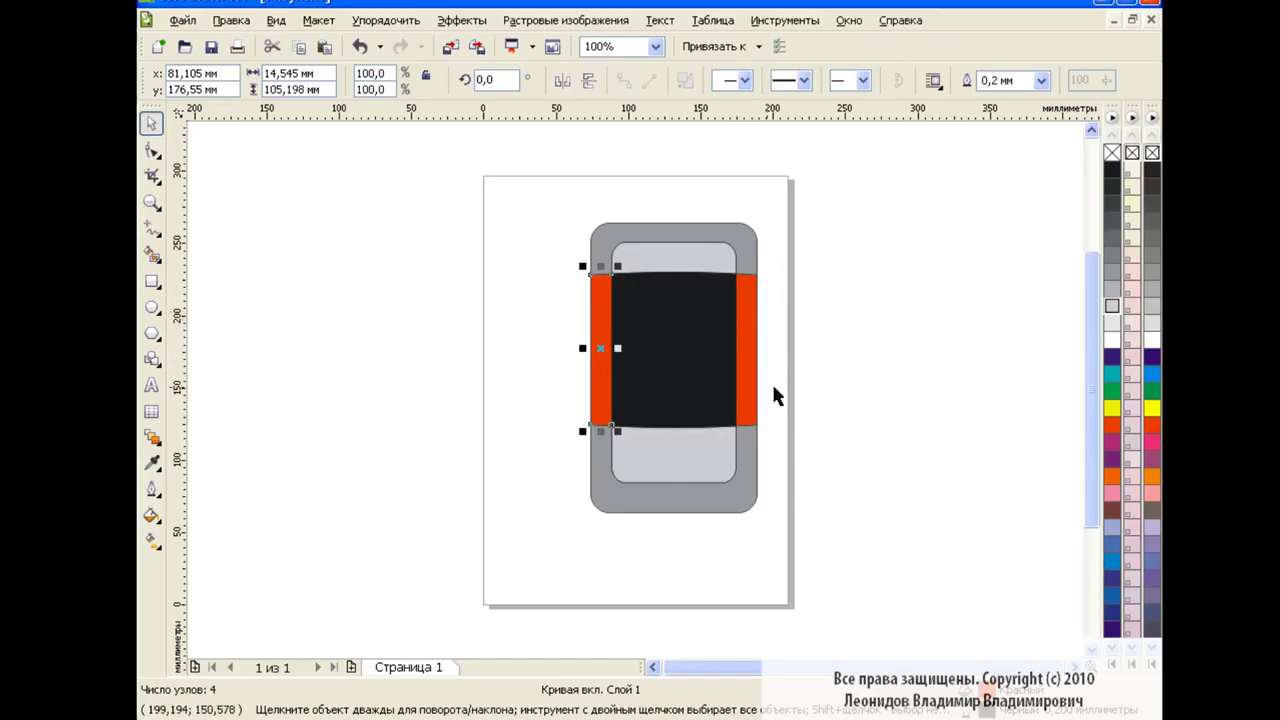
left_click(770, 349)
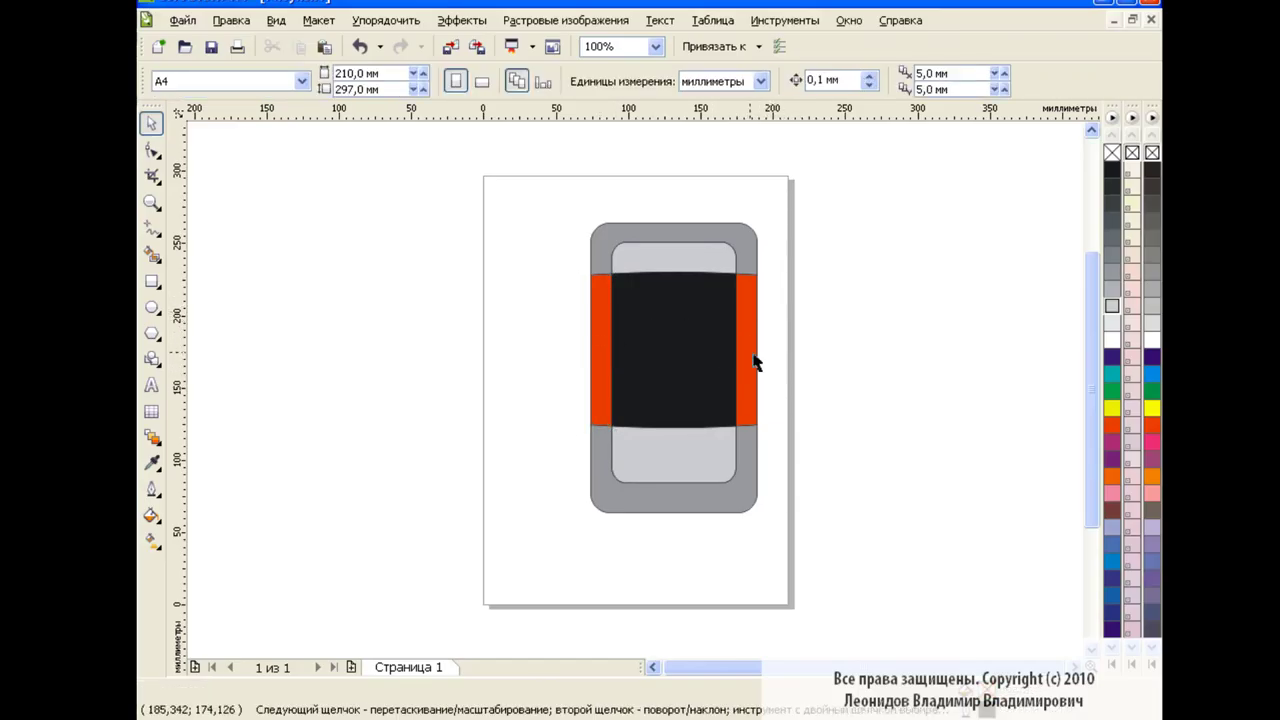
Give the left strip an orange-to-black linear fountain fill with shifted midpoint and edge pad 5
left_click(601, 350)
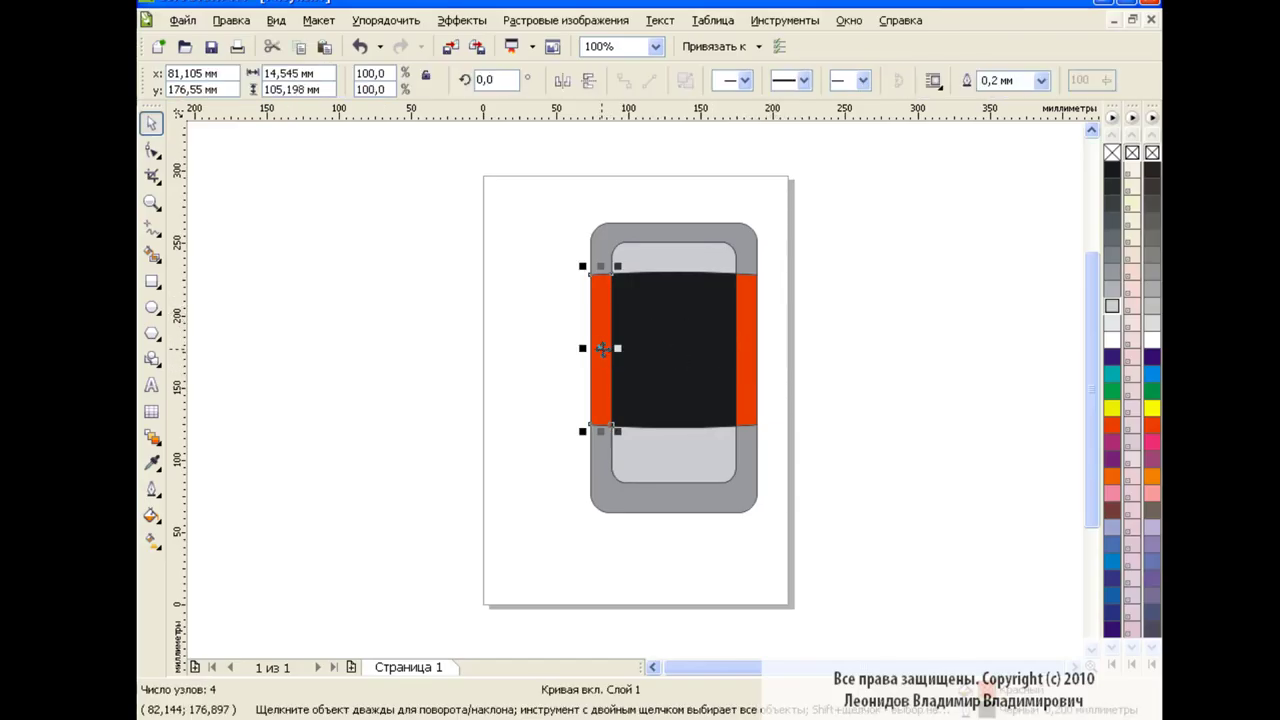
left_click(152, 515)
left_click(255, 548)
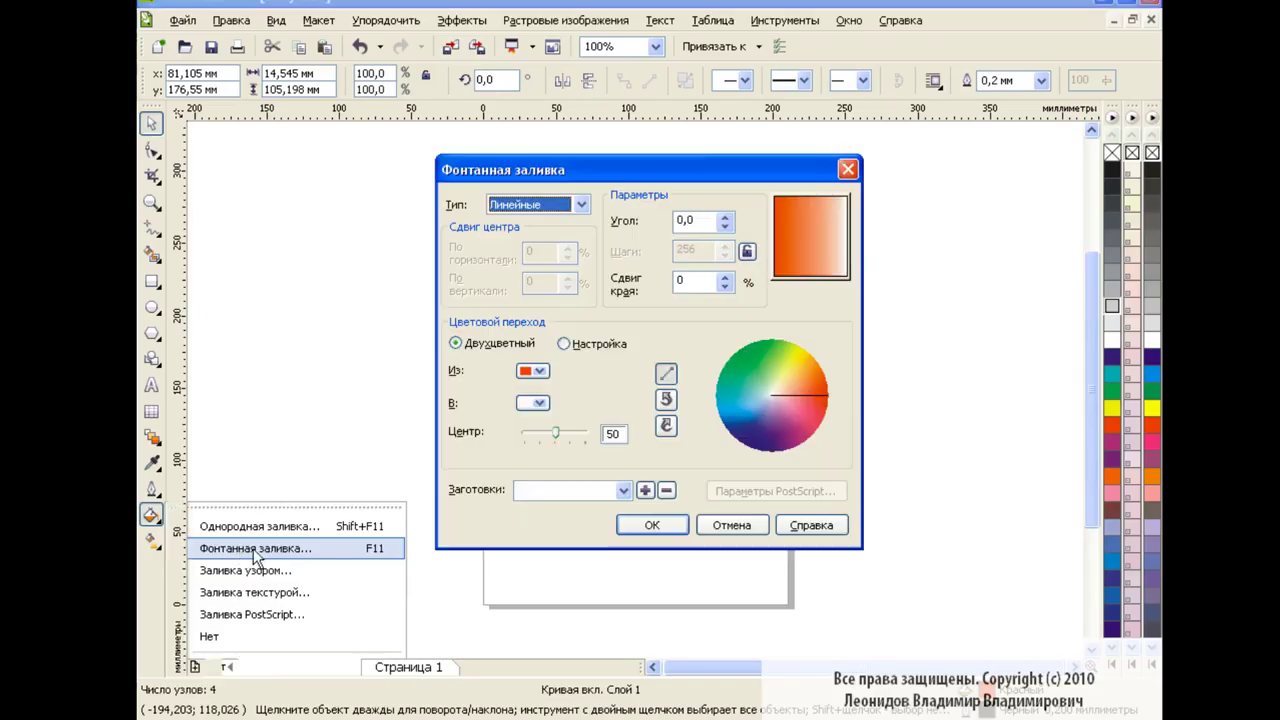
left_click(536, 403)
left_click(527, 419)
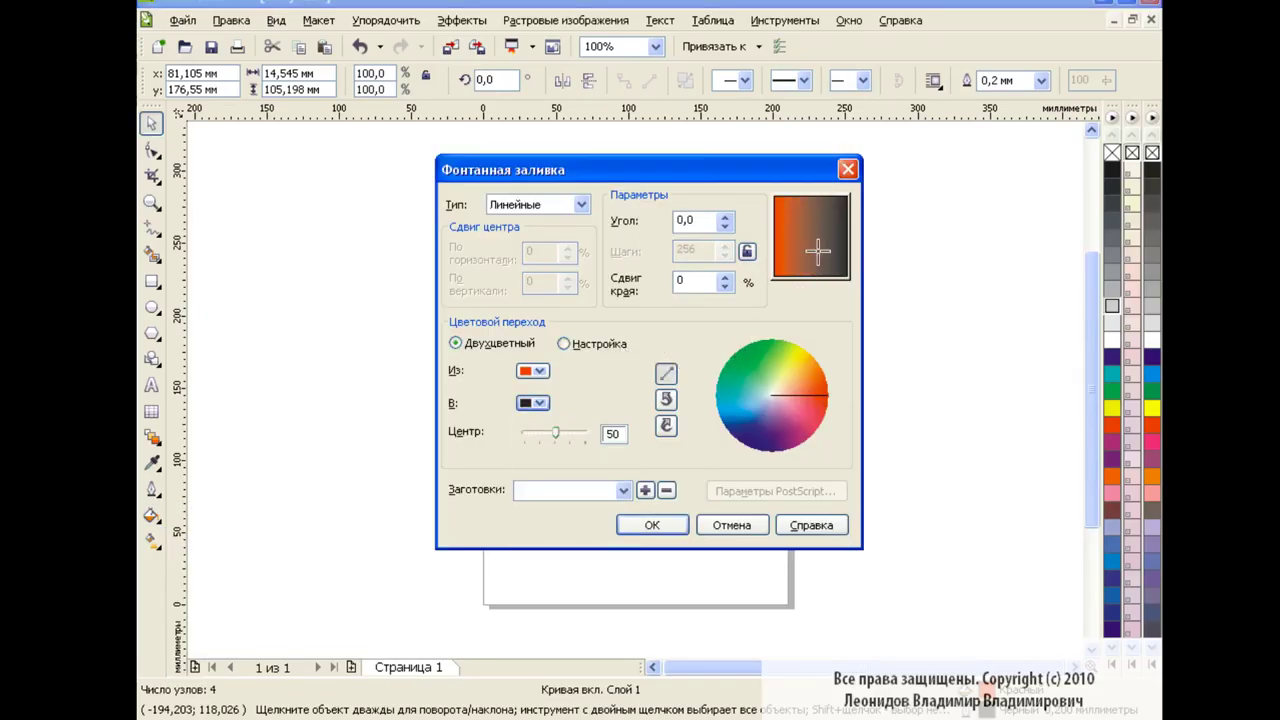
left_click(563, 343)
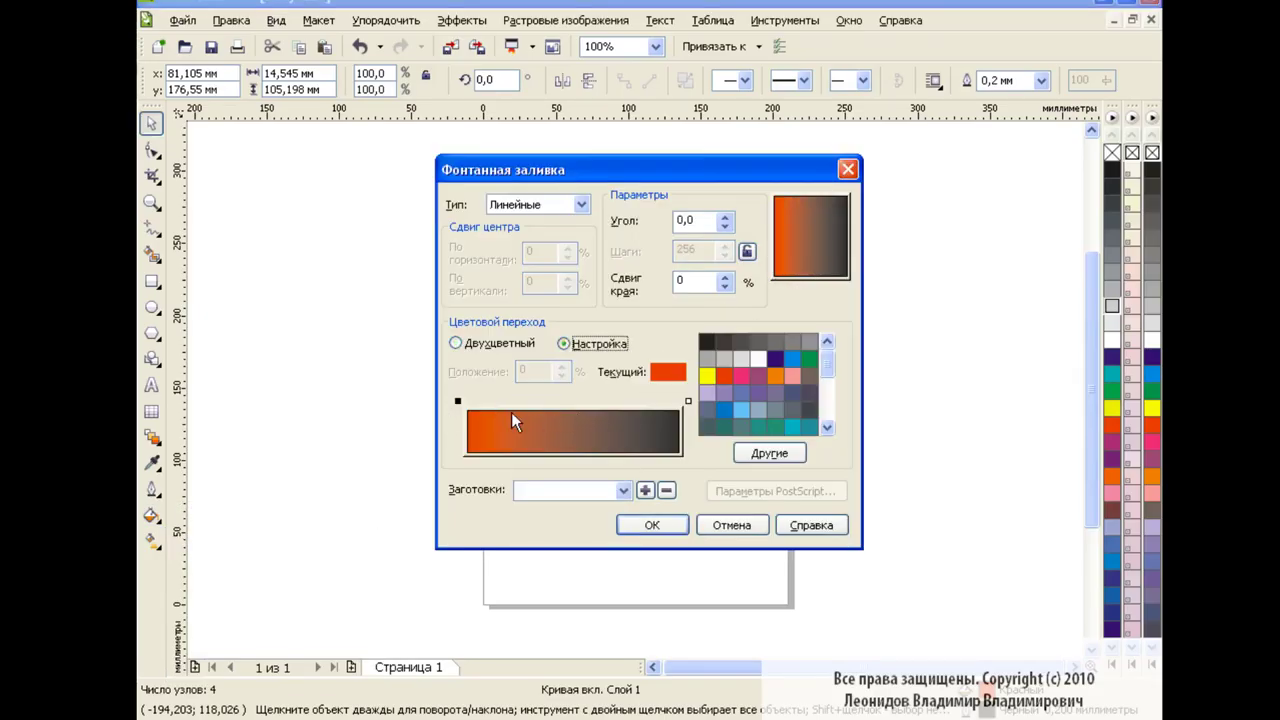
left_click(456, 343)
left_click_drag(555, 431, 577, 434)
left_click(725, 276)
left_click(725, 287)
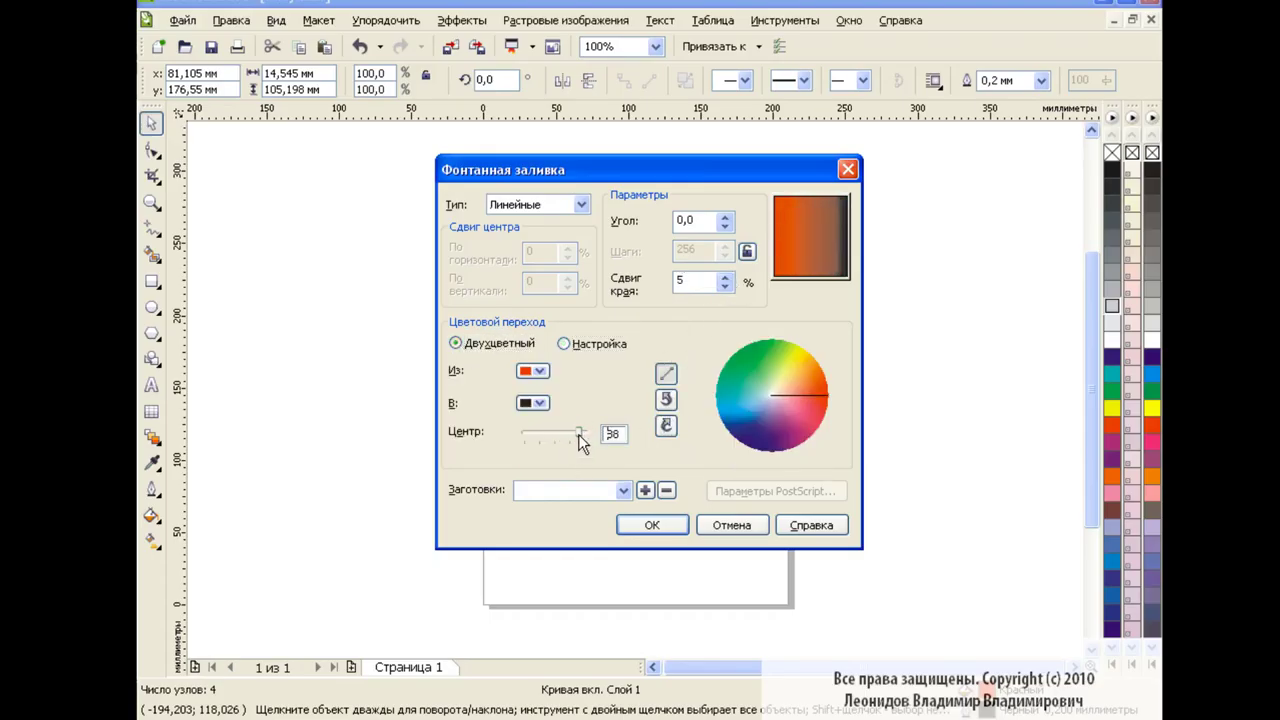
left_click(652, 525)
Give the right strip a black-to-orange linear fountain fill with midpoint 23 and an edge pad
left_click(746, 348)
left_click(152, 515)
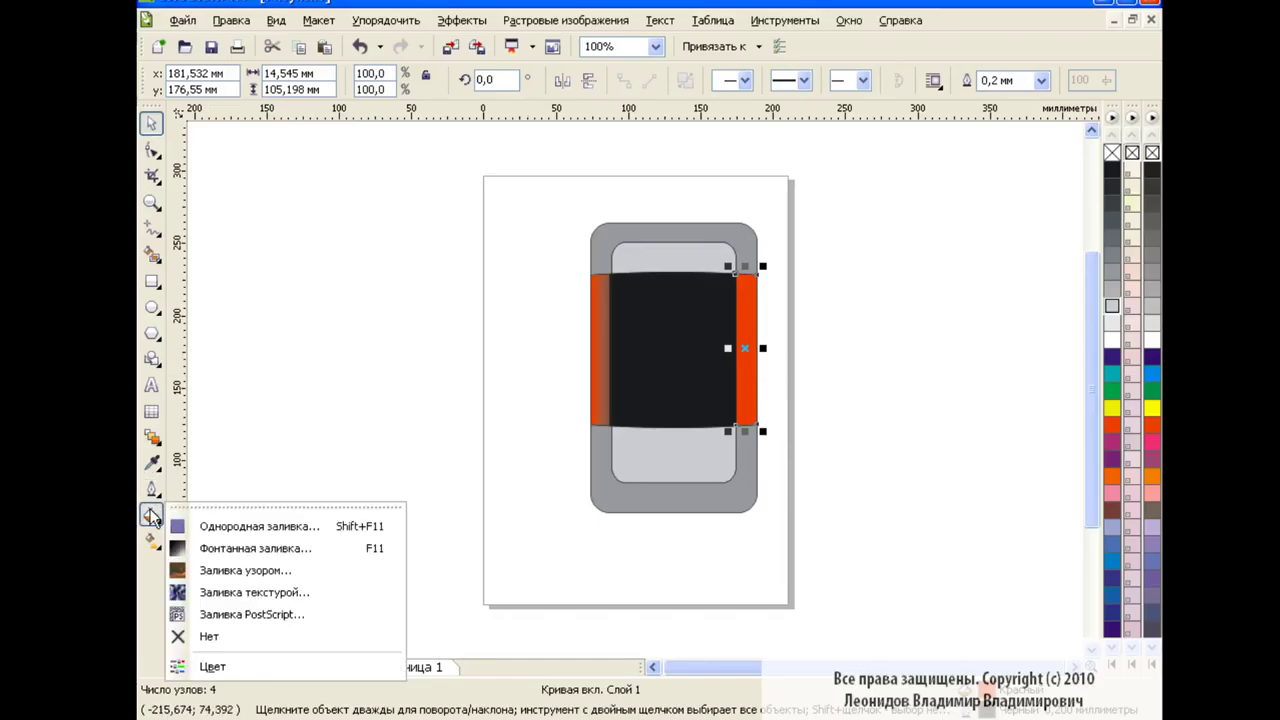
left_click(255, 548)
left_click(537, 402)
left_click(548, 425)
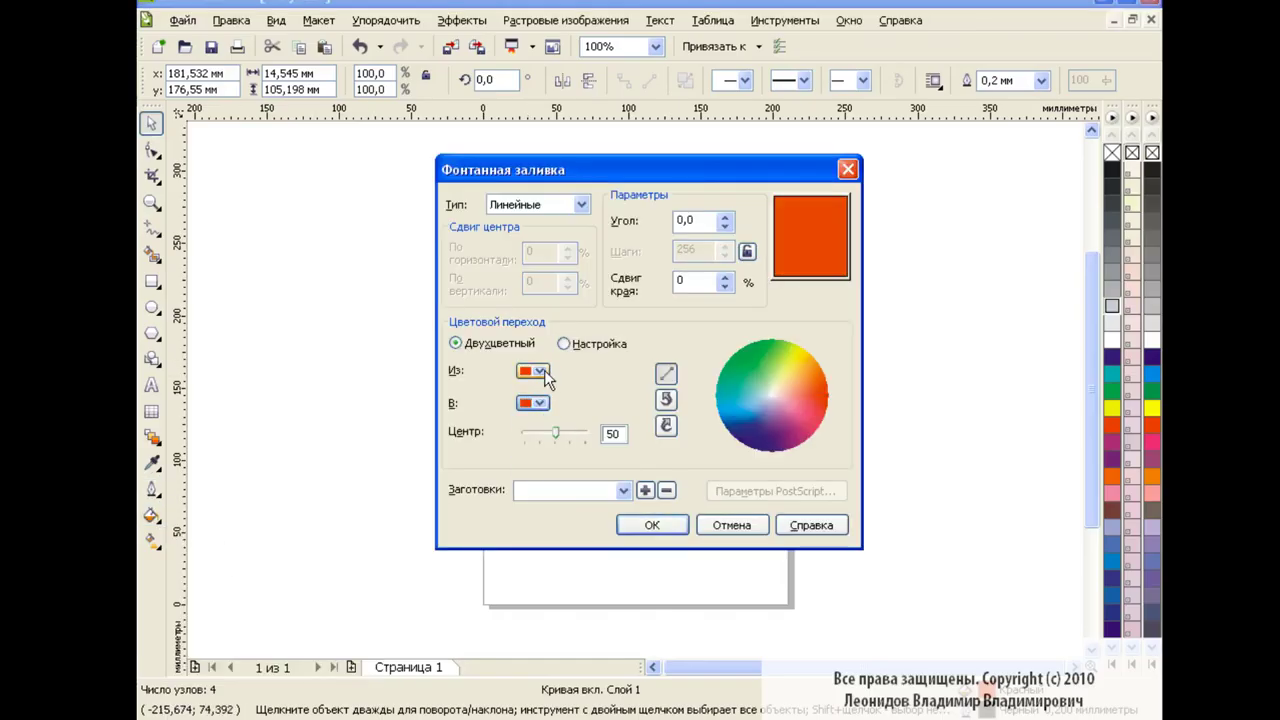
left_click(538, 370)
left_click_drag(555, 429, 538, 437)
left_click(727, 278)
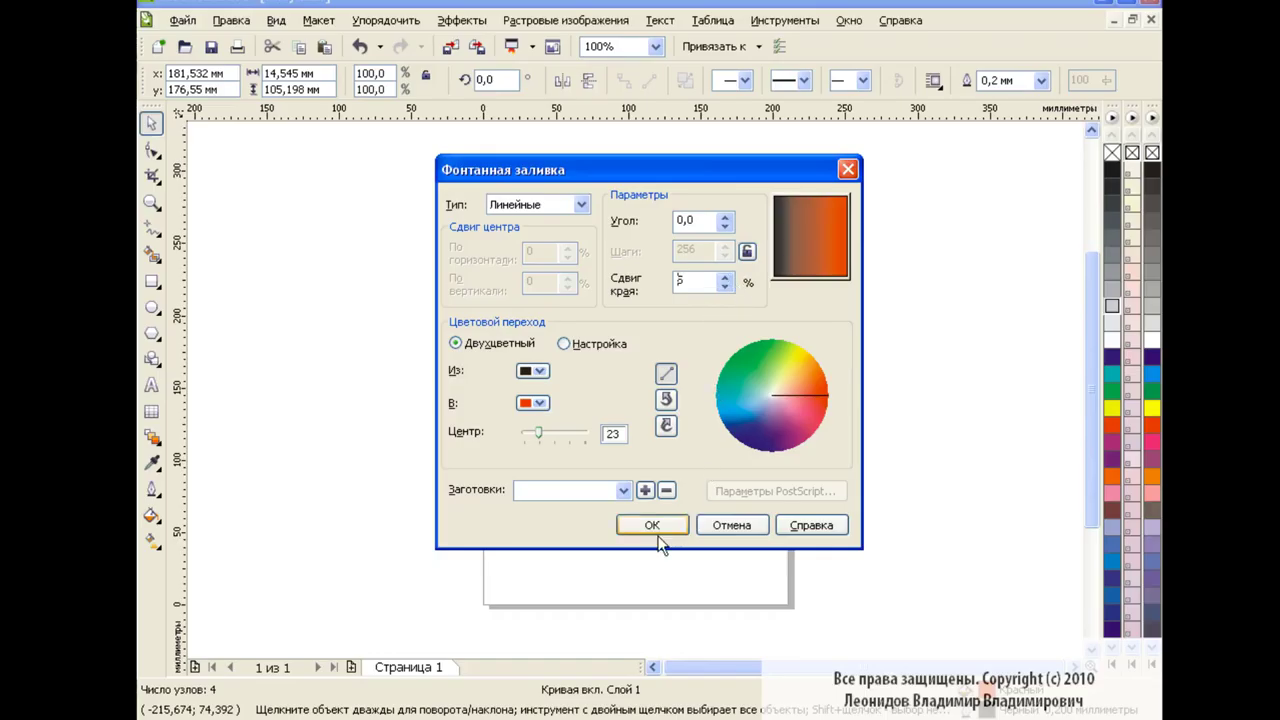
left_click(652, 524)
left_click(524, 353)
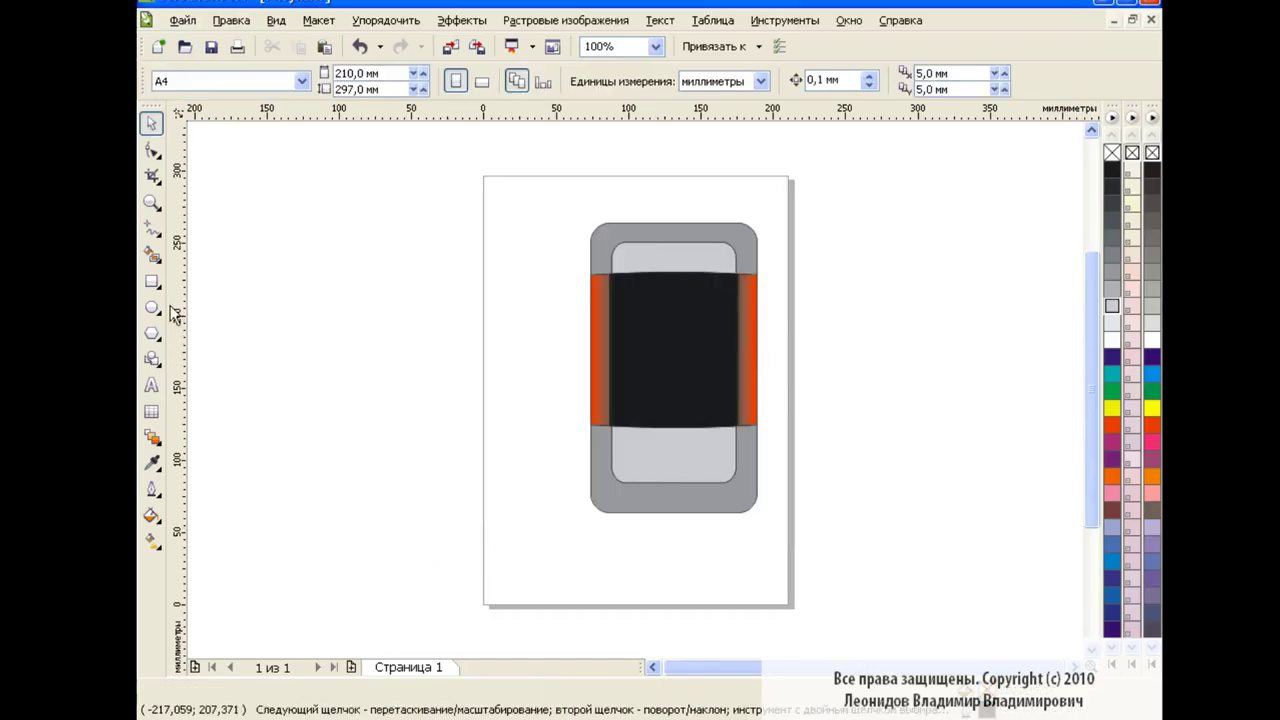
Draw a white rectangle over the black panel and enlarge it to about 118%
left_click(152, 281)
left_click_drag(629, 294, 719, 407)
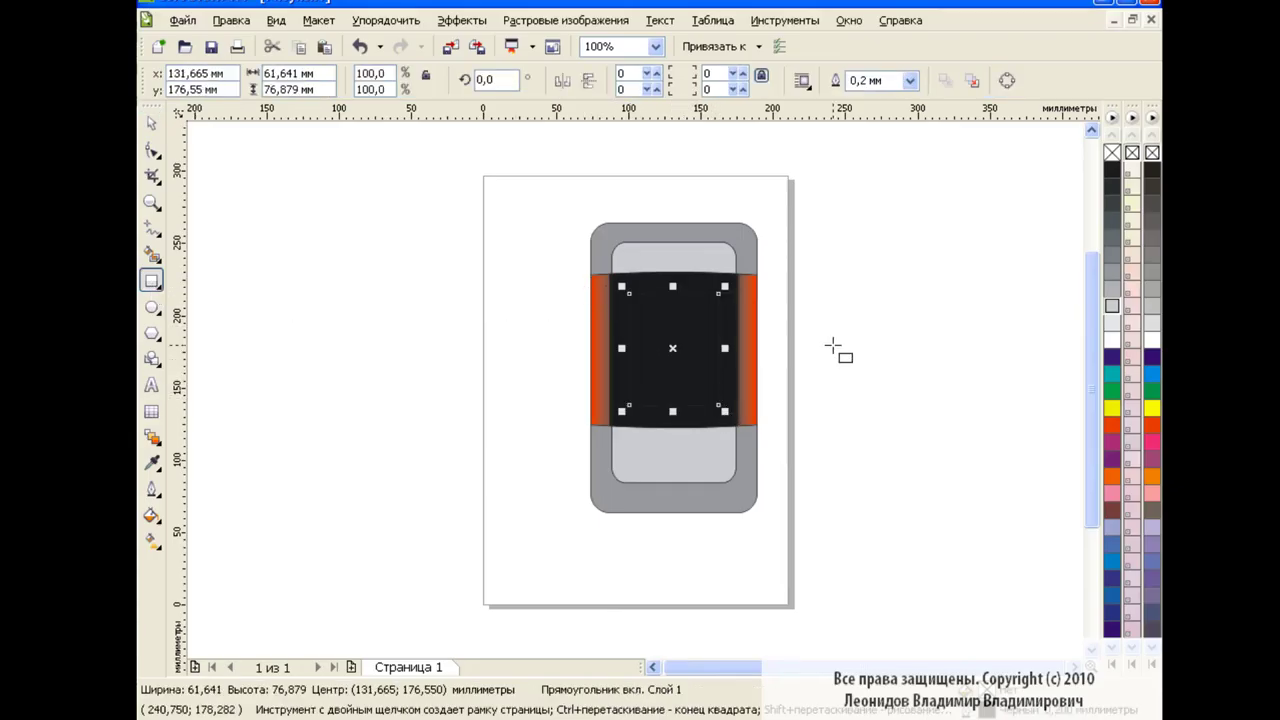
left_click(1113, 323)
left_click(1116, 341)
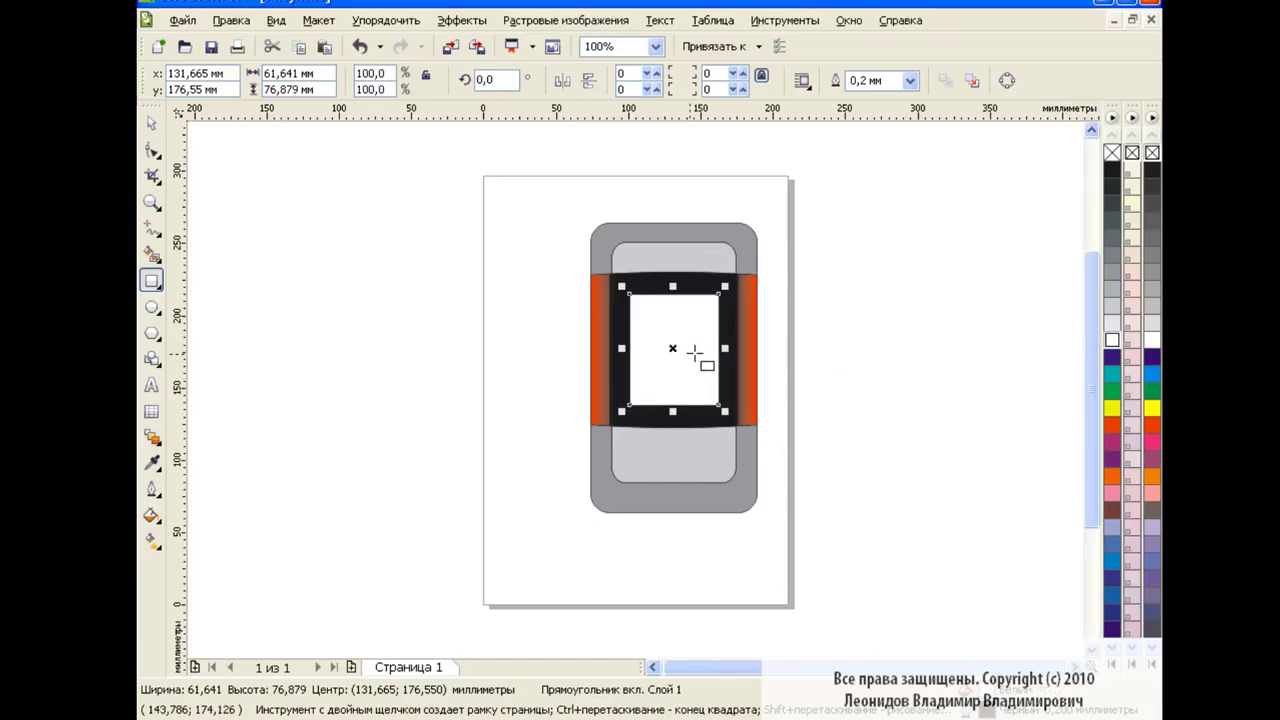
left_click_drag(672, 348, 669, 344)
left_click_drag(710, 395, 731, 431)
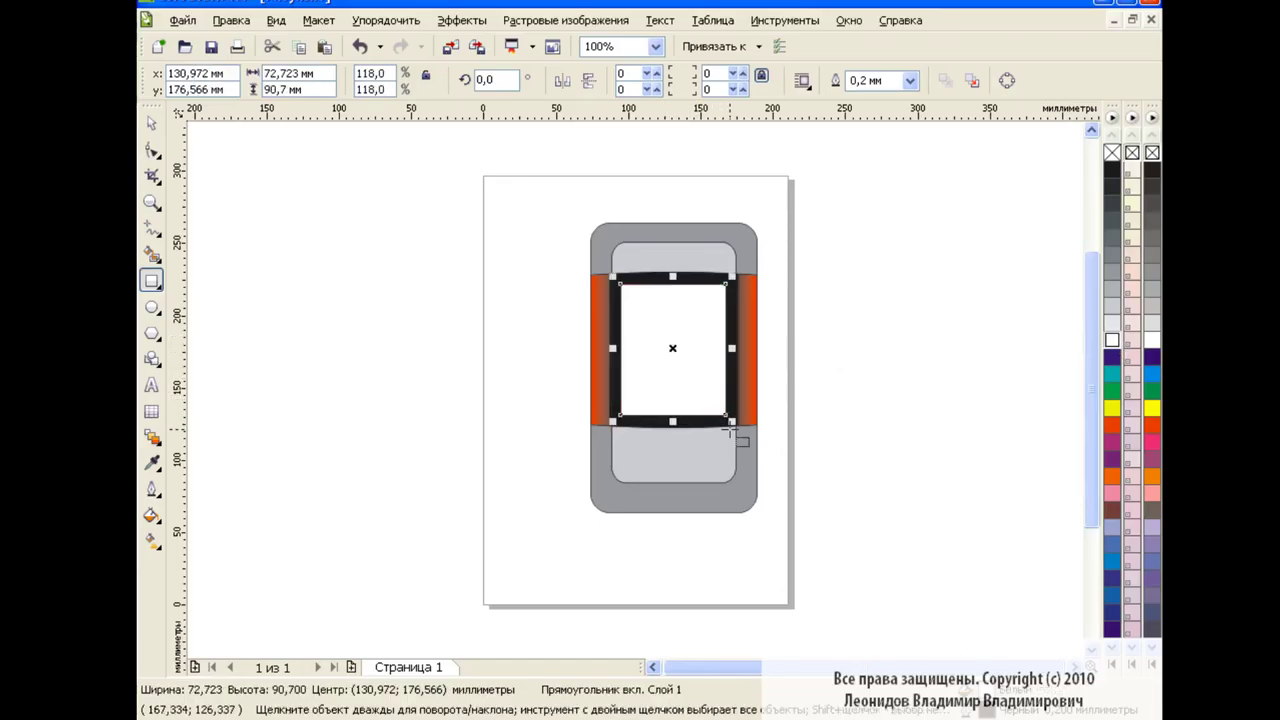
key("space")
Centre the white rectangle horizontally and vertically on the black panel
left_click(711, 278, "shift")
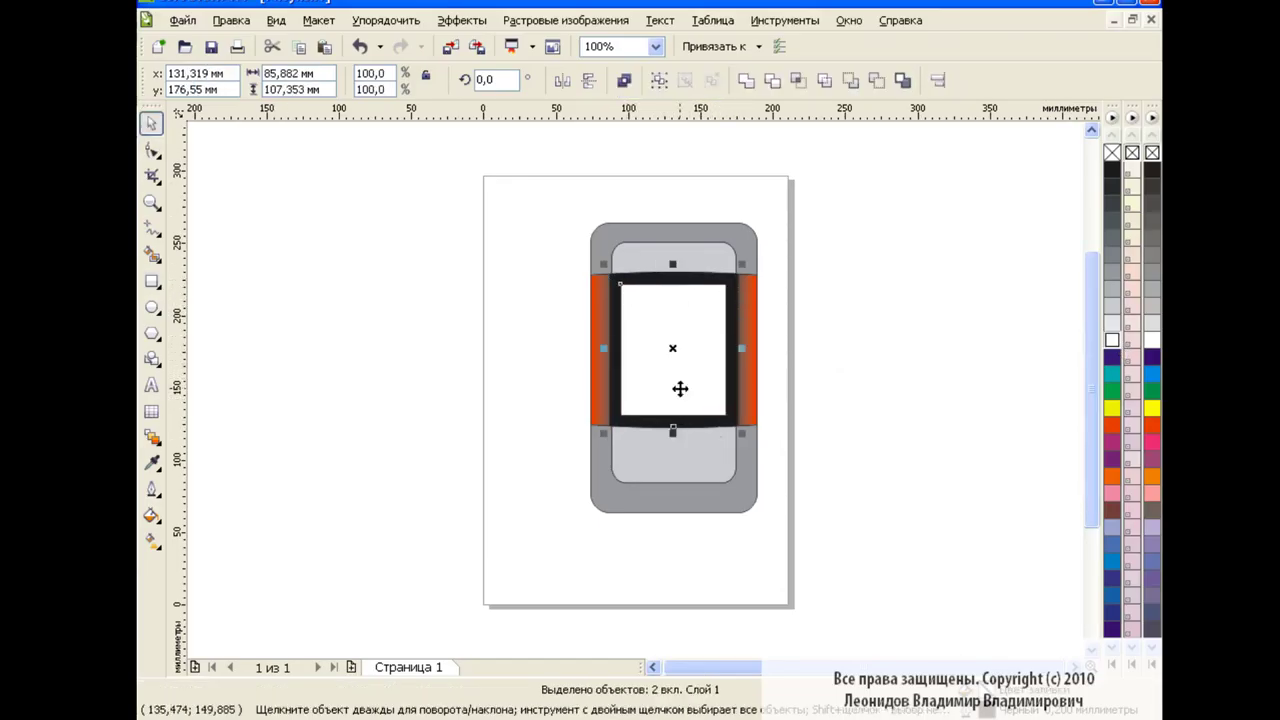
left_click(938, 80)
left_click(662, 326)
left_click(510, 389)
left_click(714, 463)
left_click(783, 463)
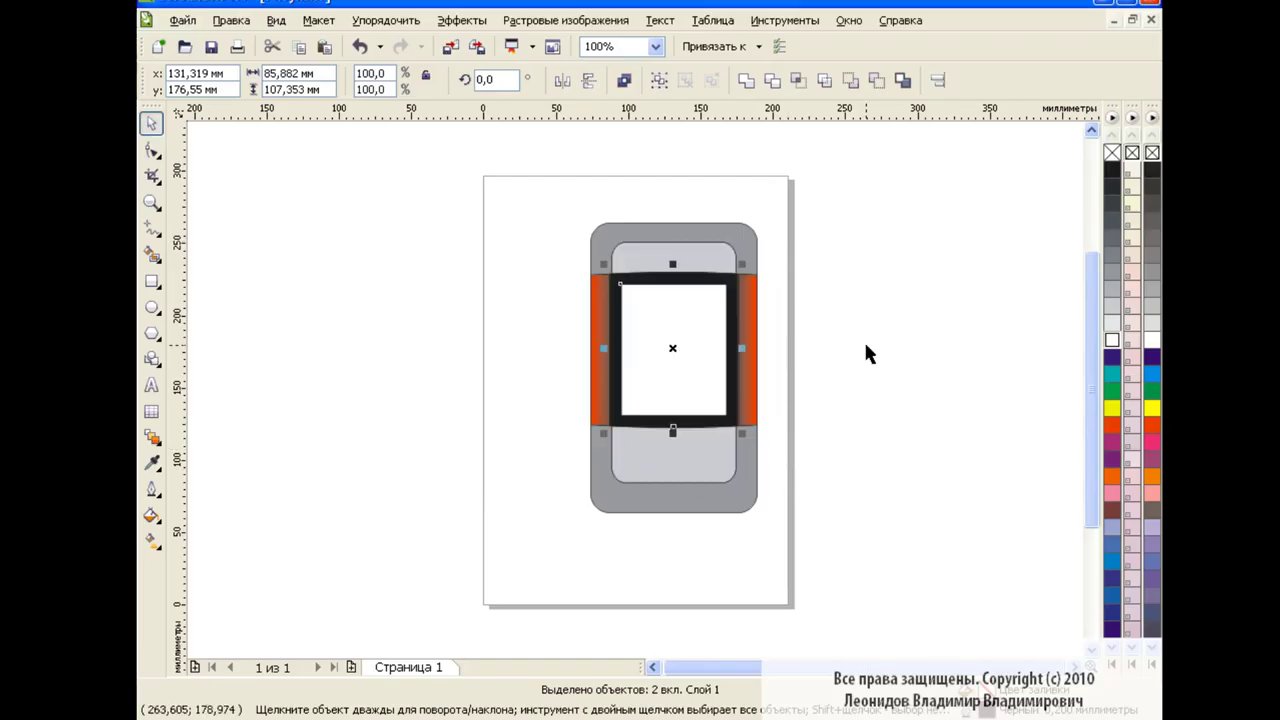
left_click(868, 352)
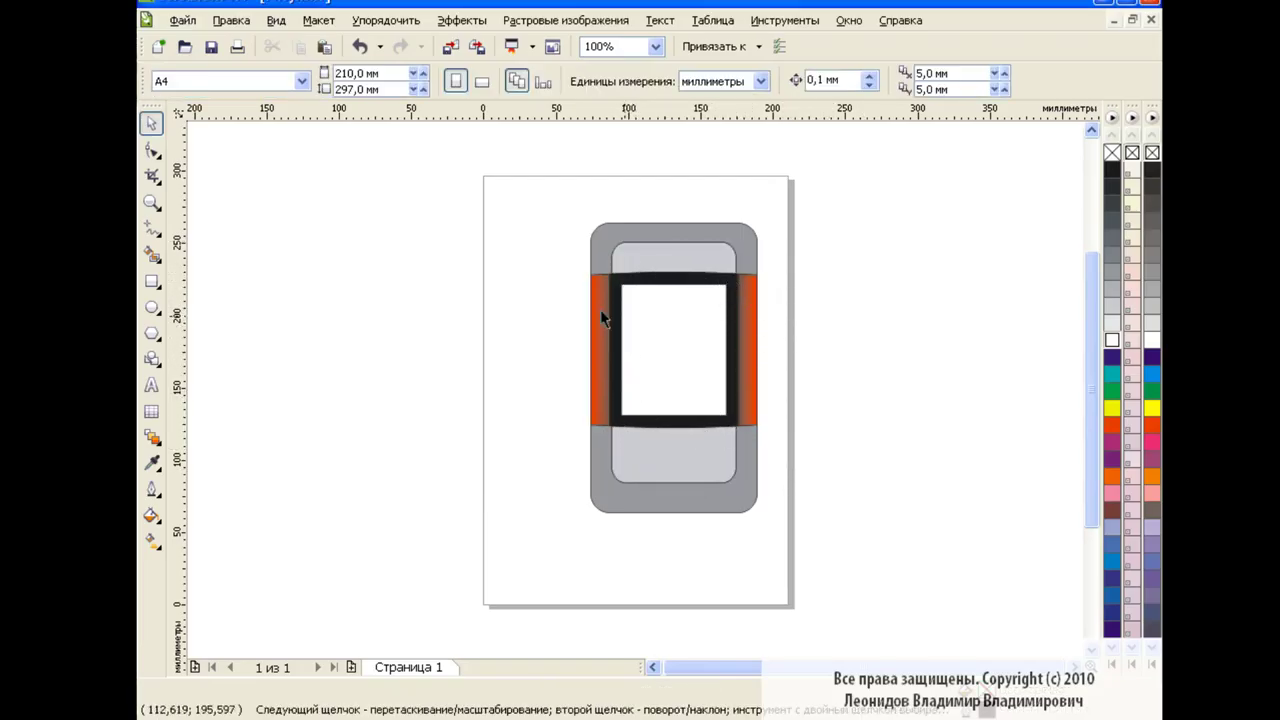
Draw a small square on the lower light-grey panel and centre it horizontally there
left_click(152, 281)
mouse_move(654, 441)
left_mouse_down()
mouse_move(699, 476)
mouse_move(672, 454)
left_mouse_up()
key("space")
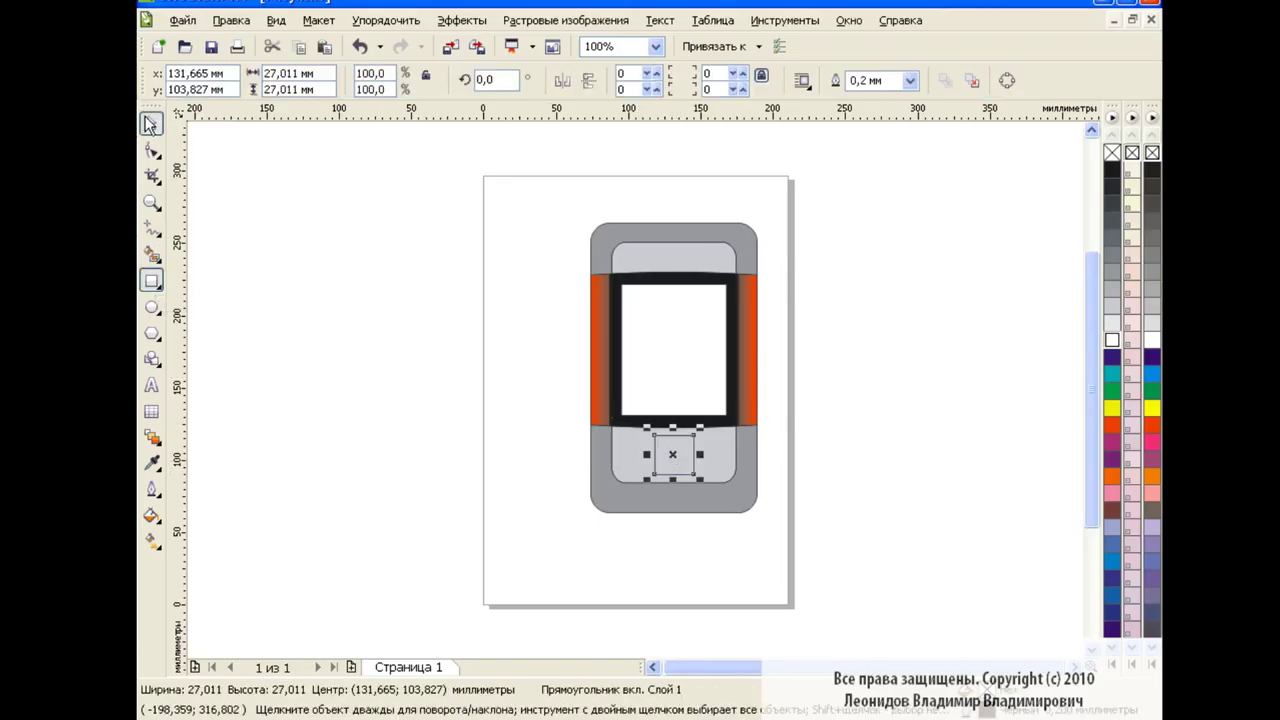
left_click(622, 456, "shift")
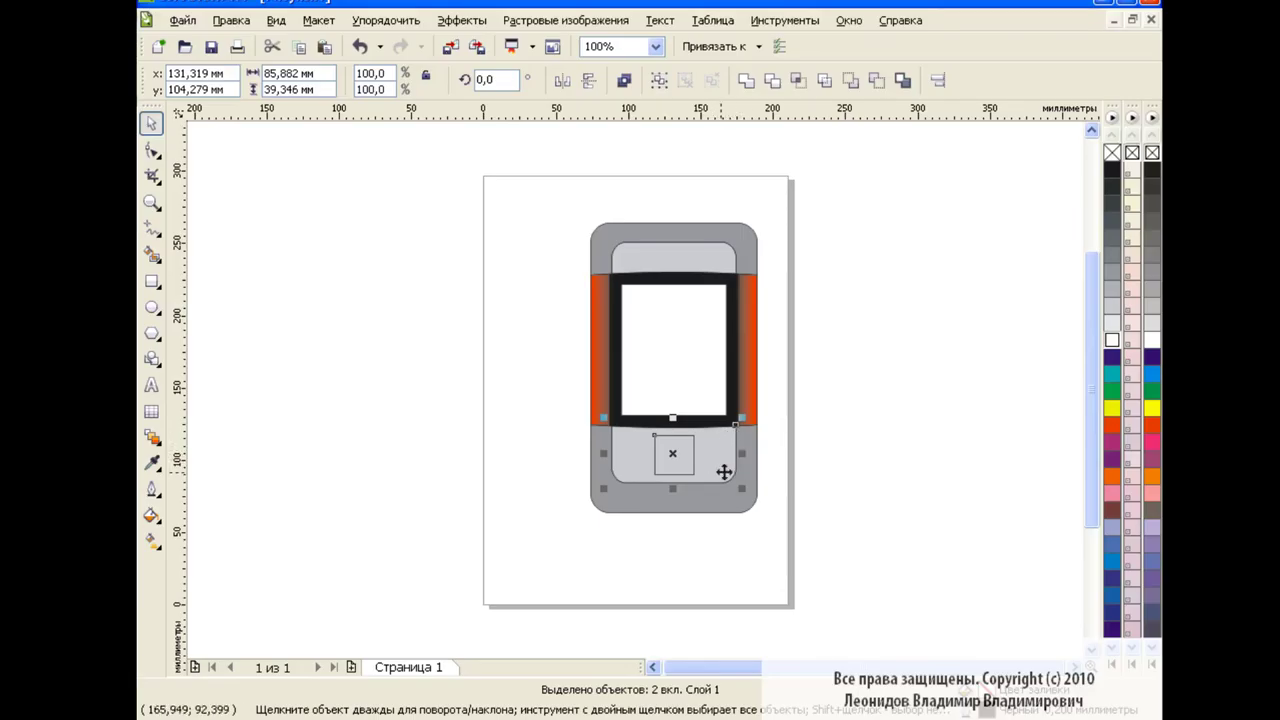
left_click(937, 81)
left_click(503, 397)
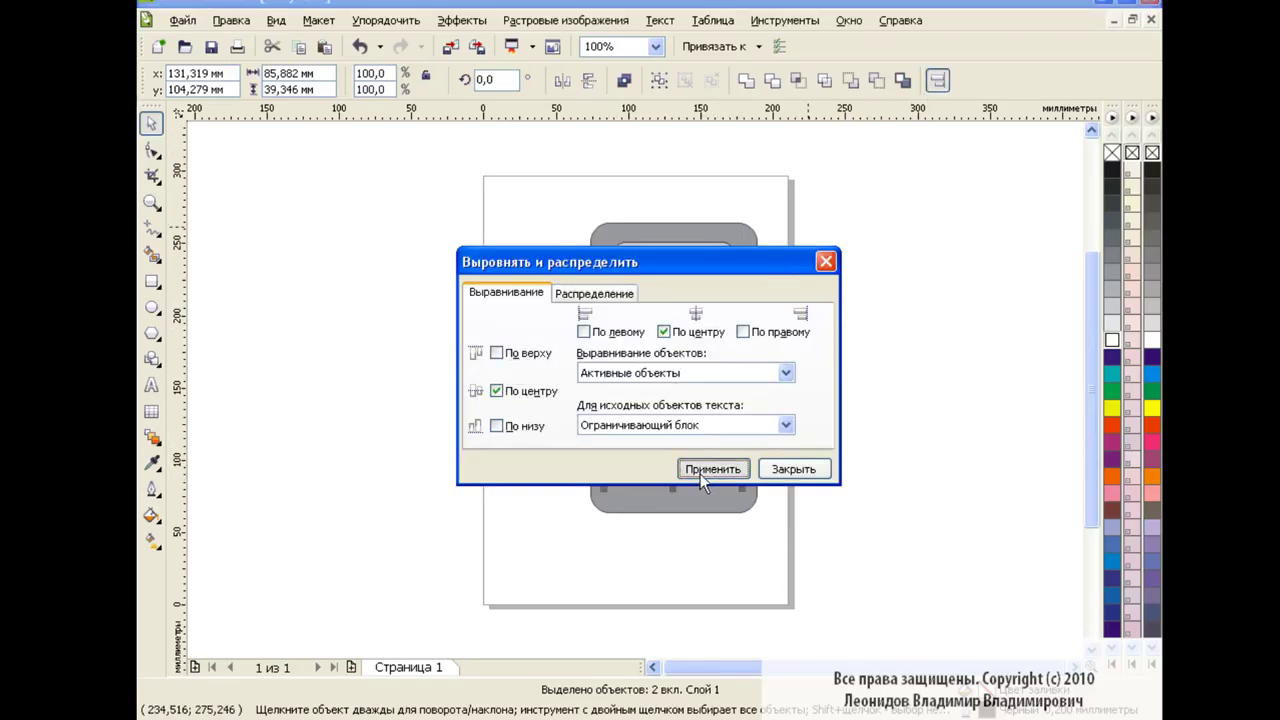
left_click(714, 463)
left_click(794, 463)
left_click(833, 322)
Zoom to 400% and select the square
left_click(655, 46)
left_click(630, 196)
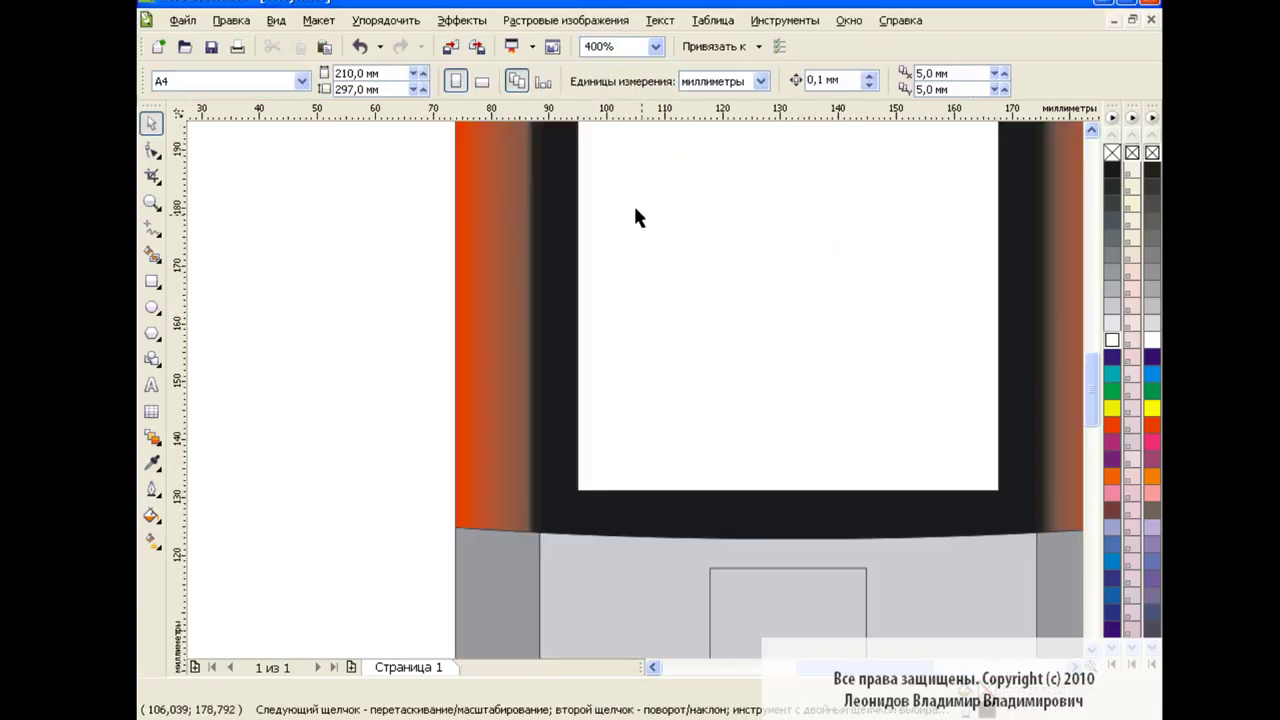
left_click_drag(1088, 378, 1088, 415)
scroll(845, 635, "right", 3)
left_click(660, 400)
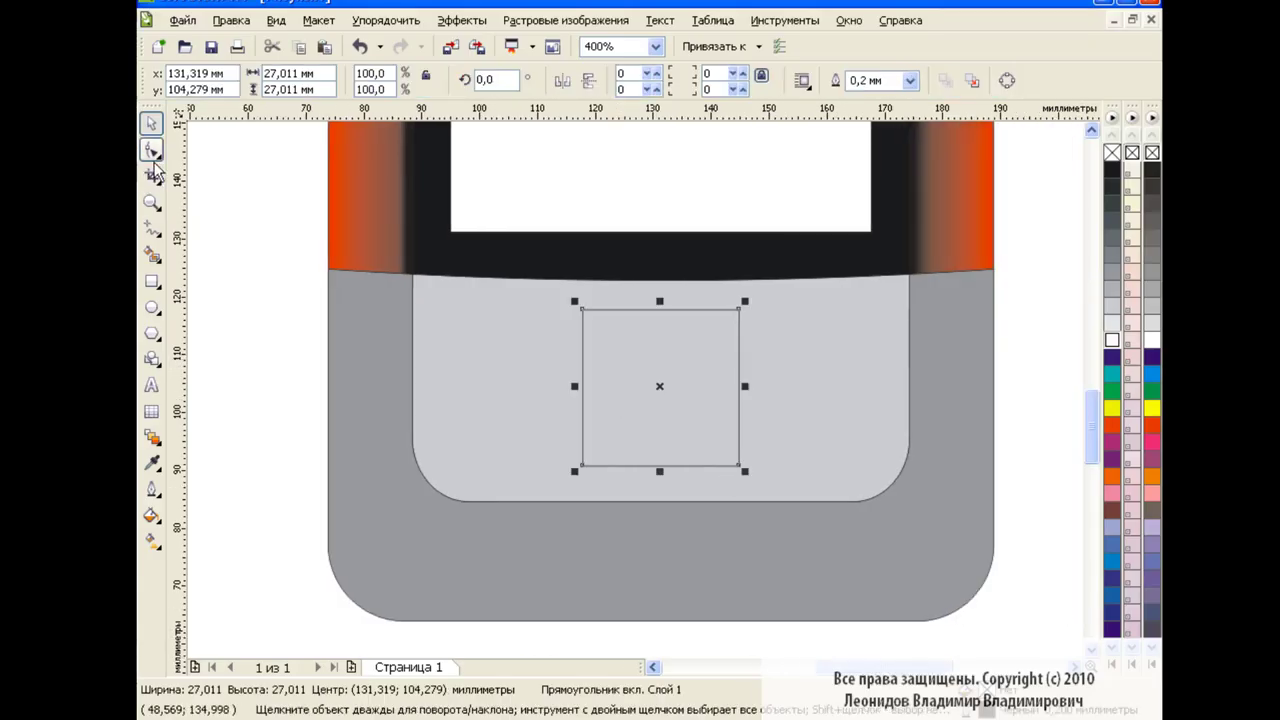
Round all four corners of the square with the Shape tool
left_click(155, 152)
left_click_drag(582, 308, 640, 308)
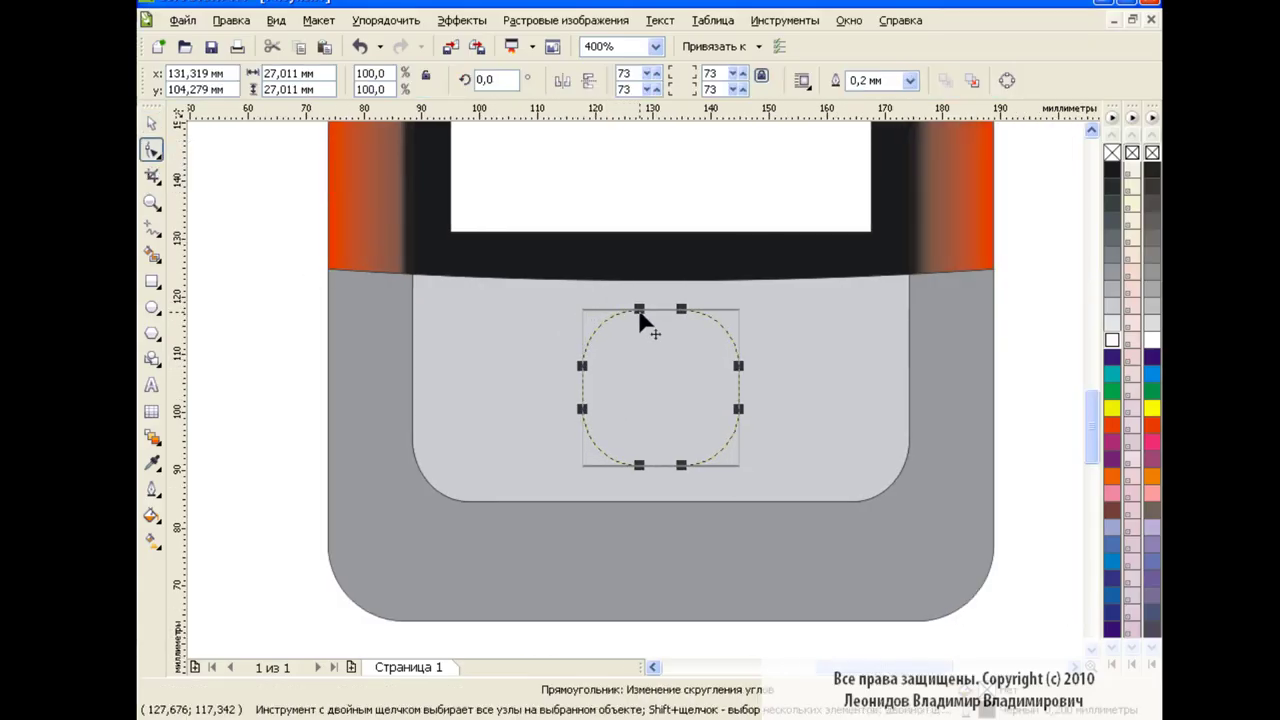
key("space")
left_click(299, 342)
left_click(634, 366)
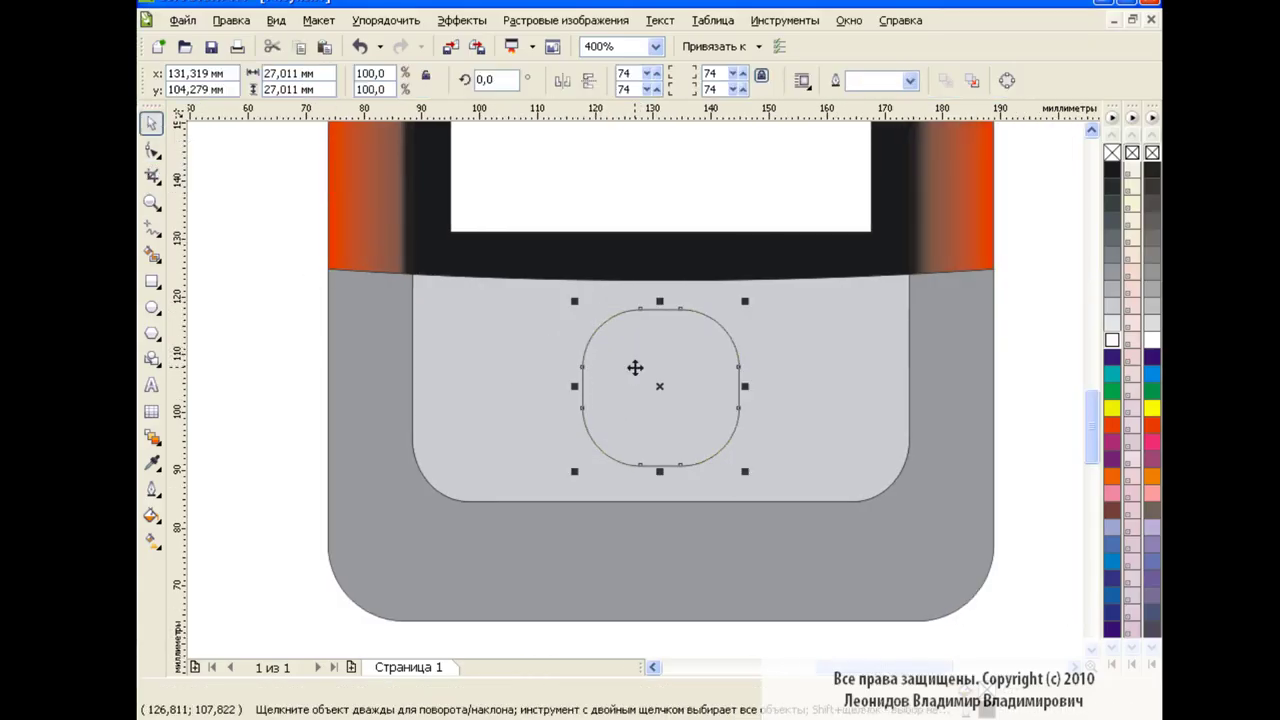
Paste a copy scaled to about 87% and centre it on the rounded square
left_click(301, 55)
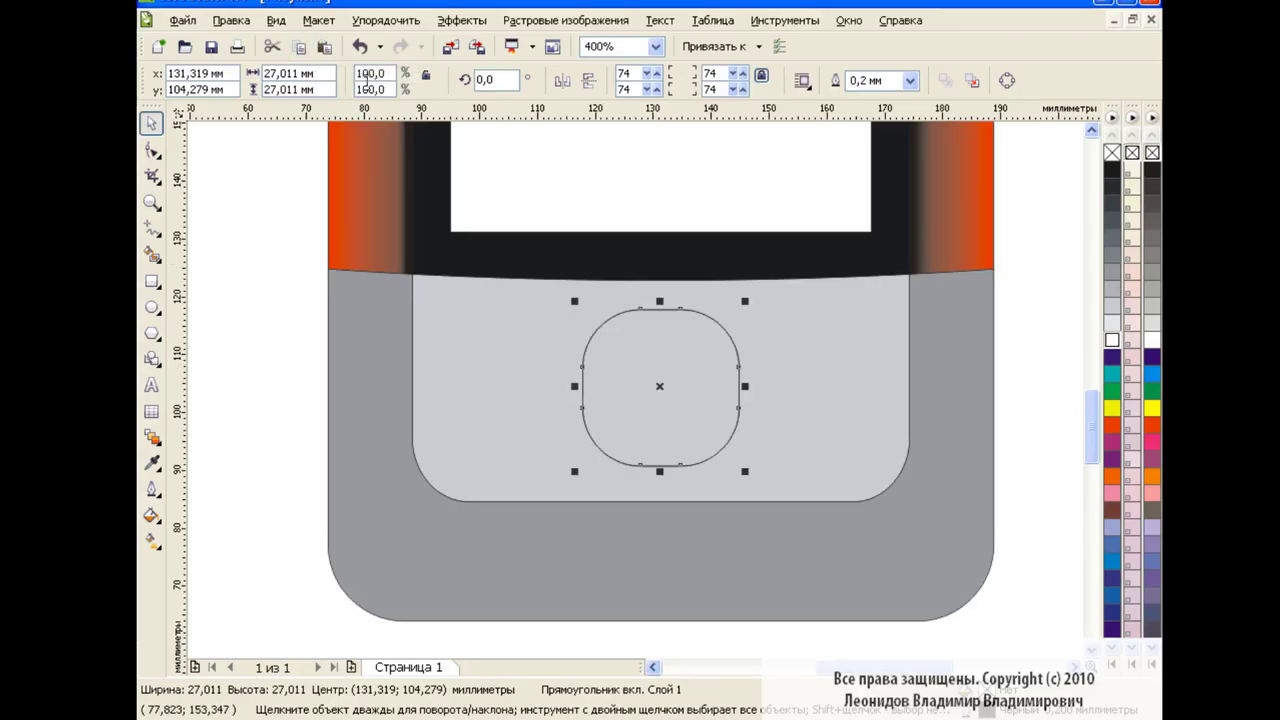
left_click_drag(746, 472, 727, 454)
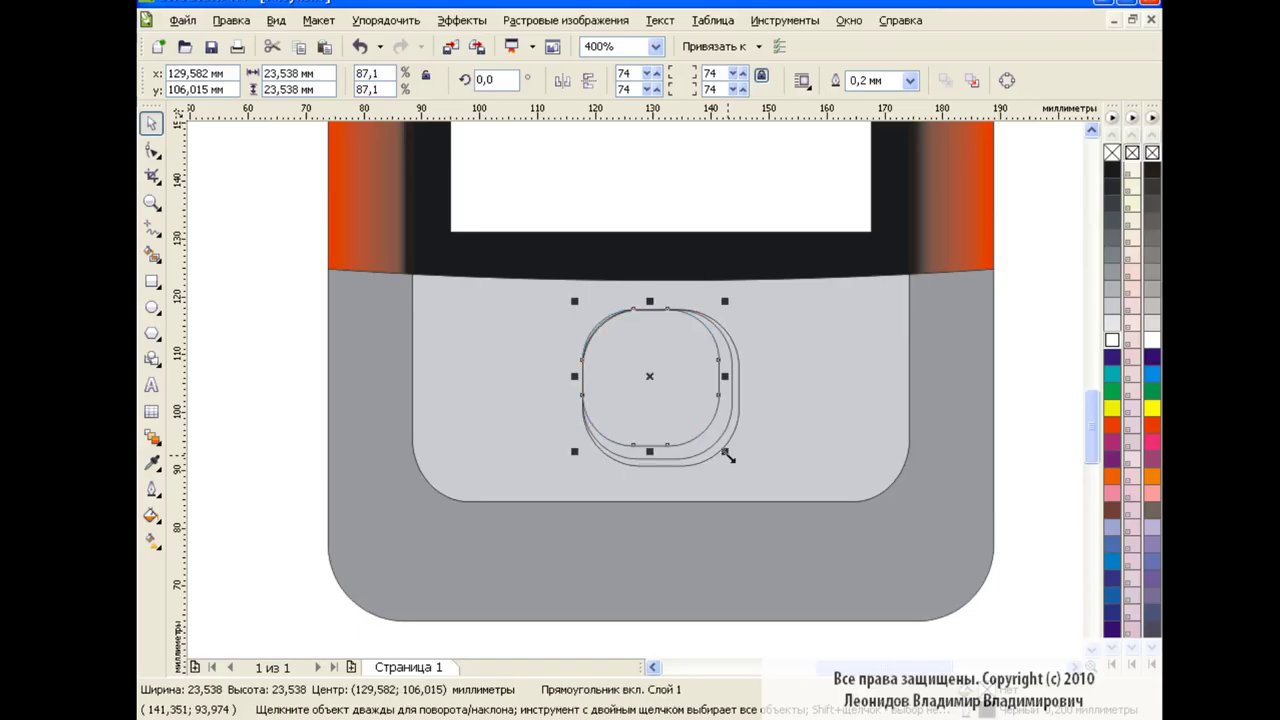
left_click(711, 434, "shift")
left_click(937, 80)
left_click(663, 331)
left_click(496, 390)
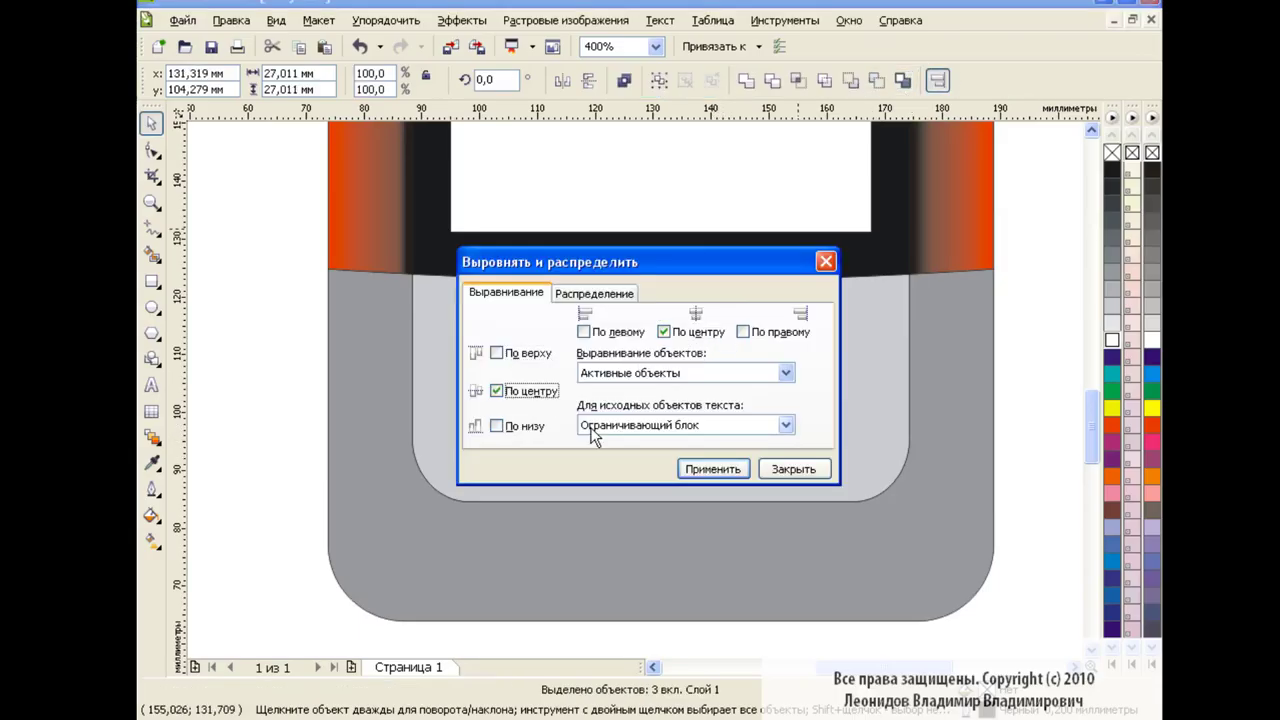
left_click(713, 468)
left_click(794, 468)
left_click(304, 353)
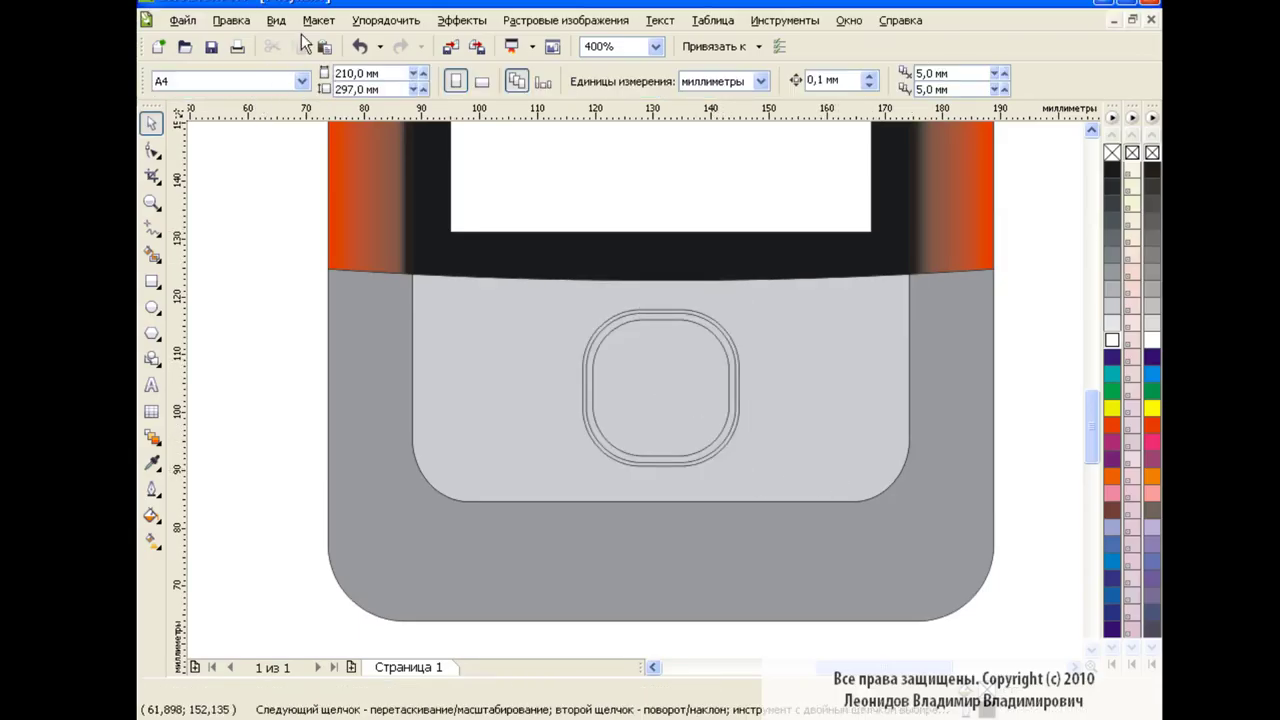
Add a copy shrunk to about a third and centre it inside the other rounded squares
left_click(736, 458)
mouse_move(743, 466)
left_mouse_down()
mouse_move(649, 366)
mouse_move(690, 417)
left_mouse_up()
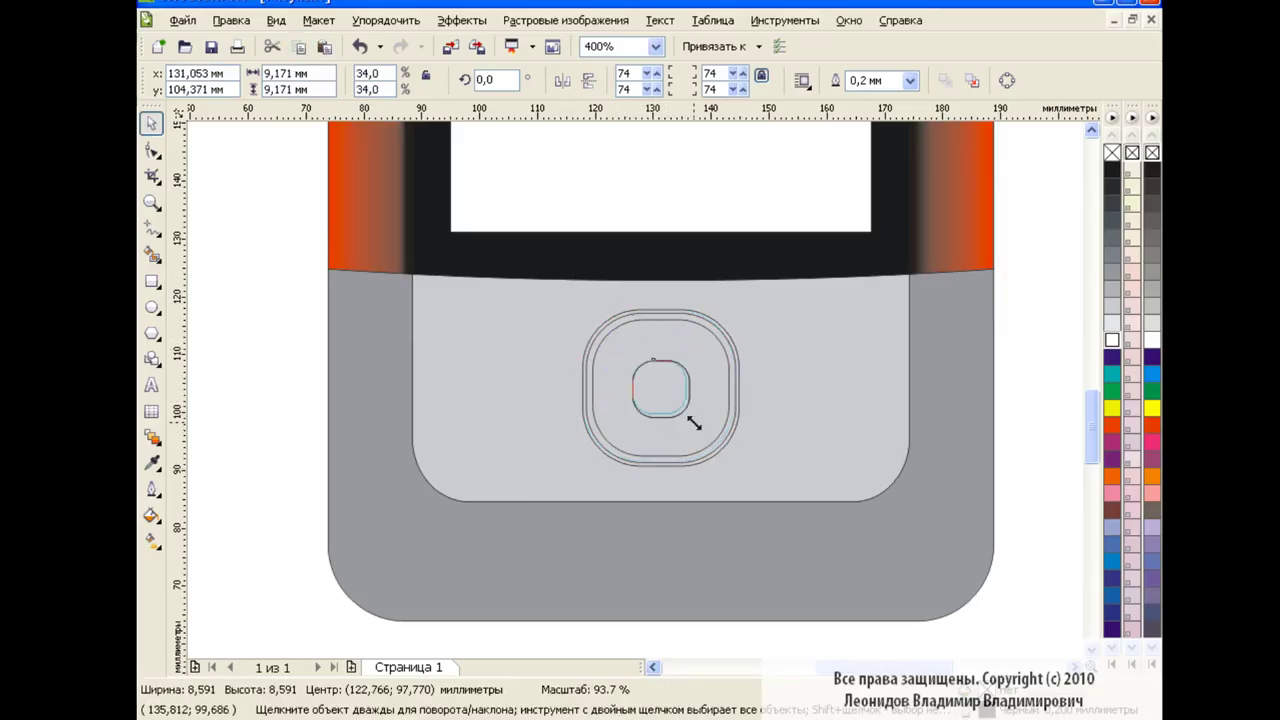
left_click(688, 401, "shift")
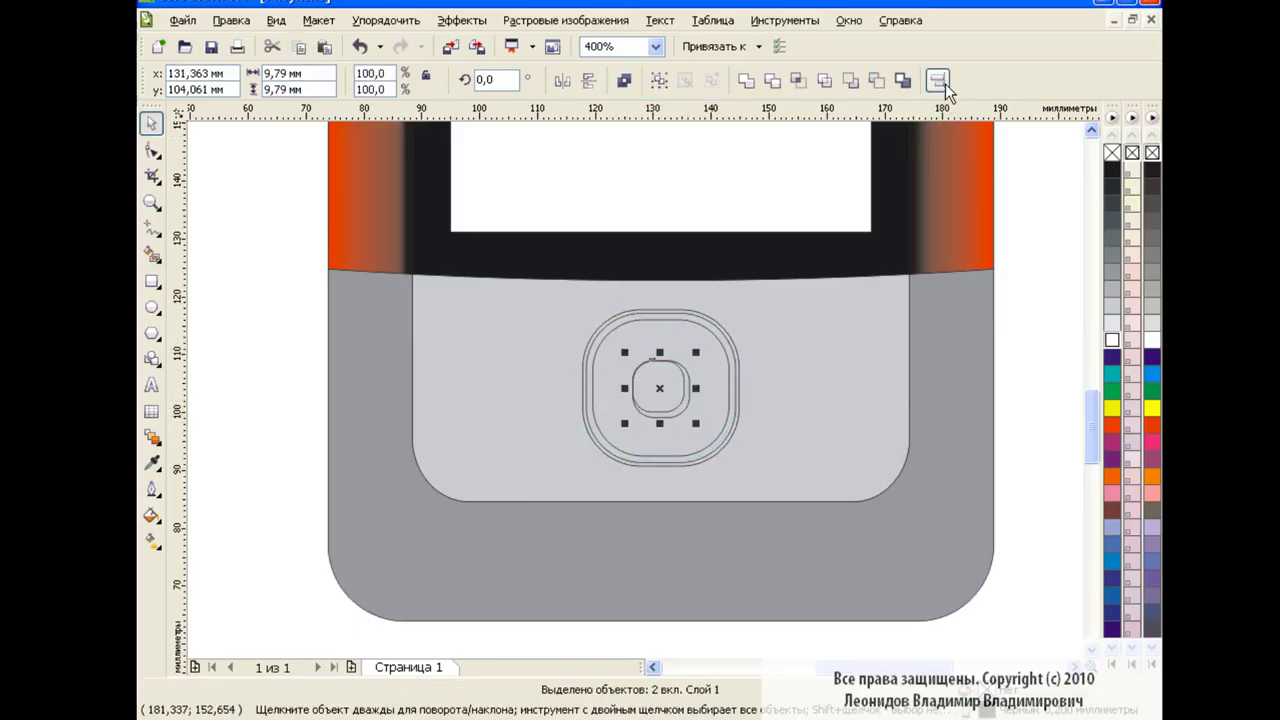
left_click(716, 352, "shift")
left_click(937, 80)
left_click(496, 390)
left_click(713, 468)
left_click(802, 467)
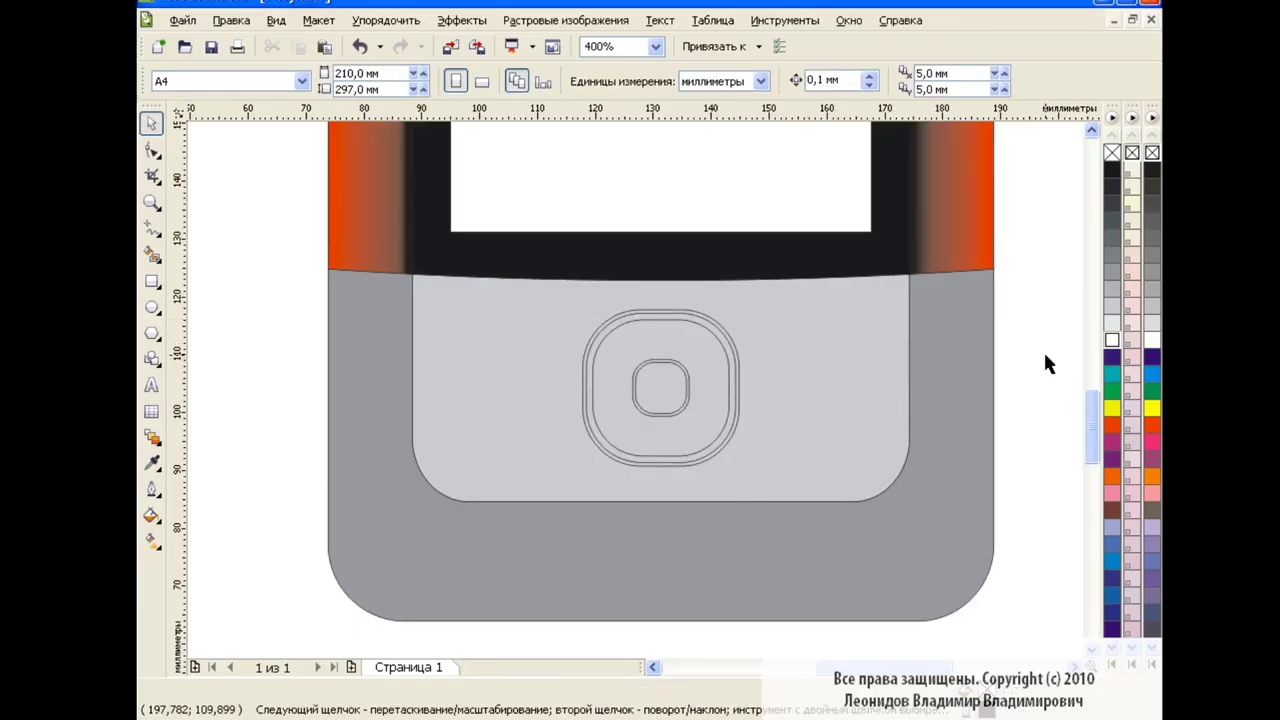
Fill the outer ring of the navigation button black and the thin inner ring light grey
left_click(152, 254)
left_click(409, 80)
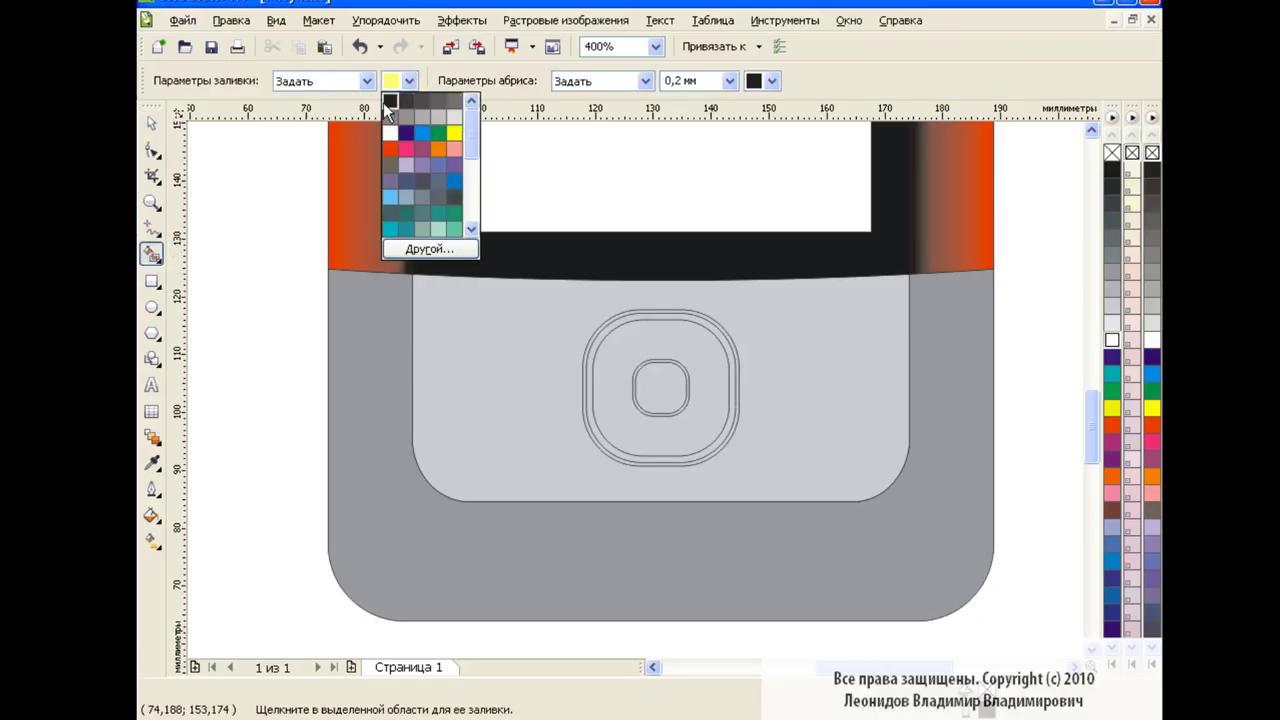
left_click(383, 102)
left_click(409, 80)
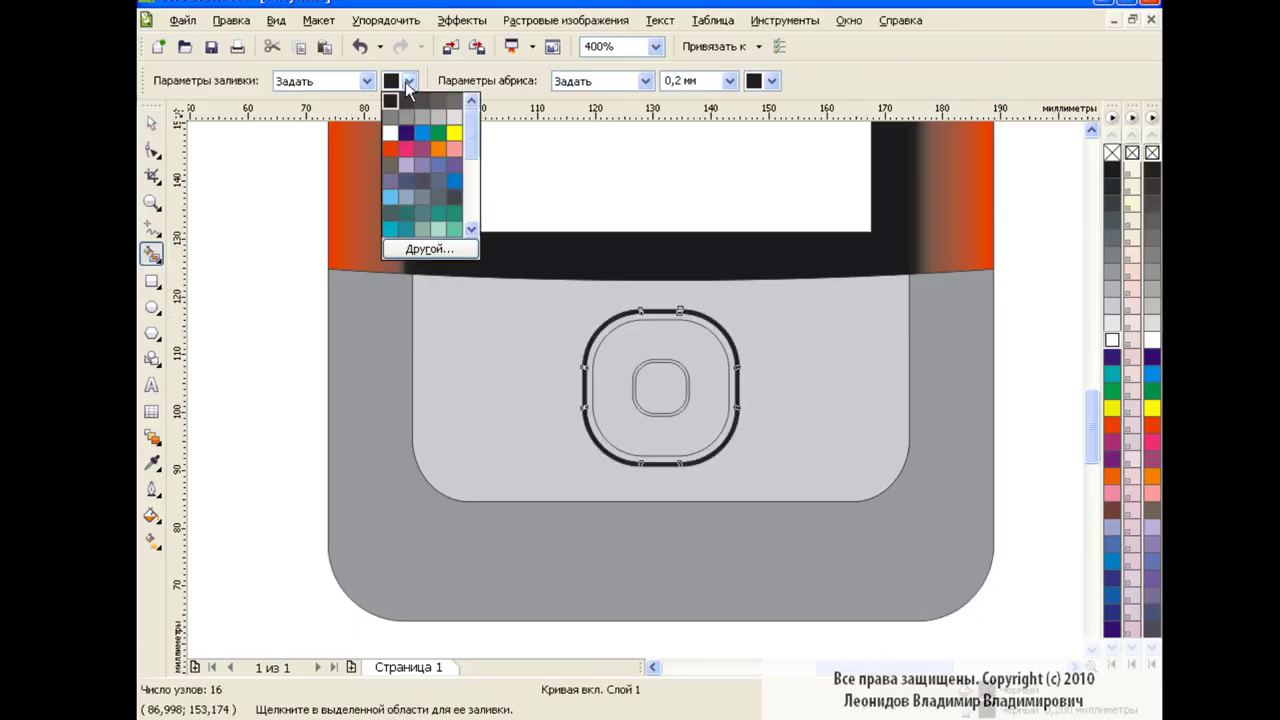
left_click(439, 115)
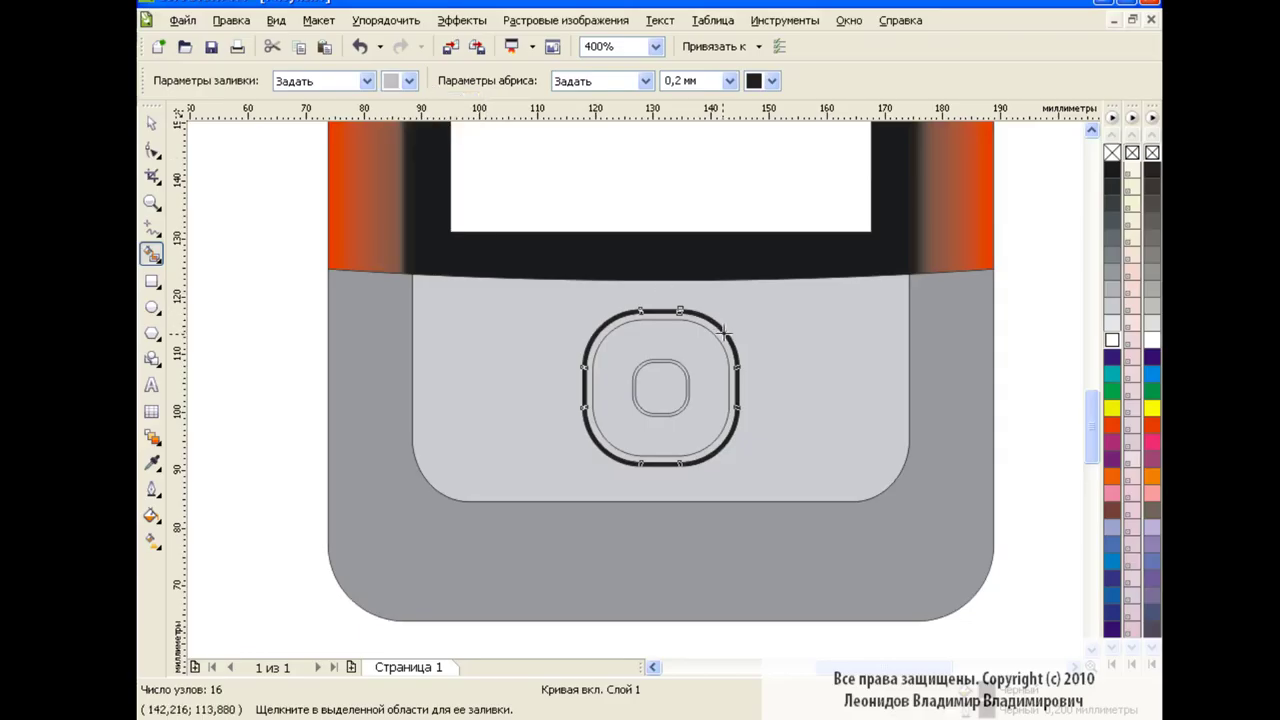
left_click(721, 337)
Fill the ring around the inner button medium grey and the centre square light grey
left_click(409, 80)
left_click(407, 102)
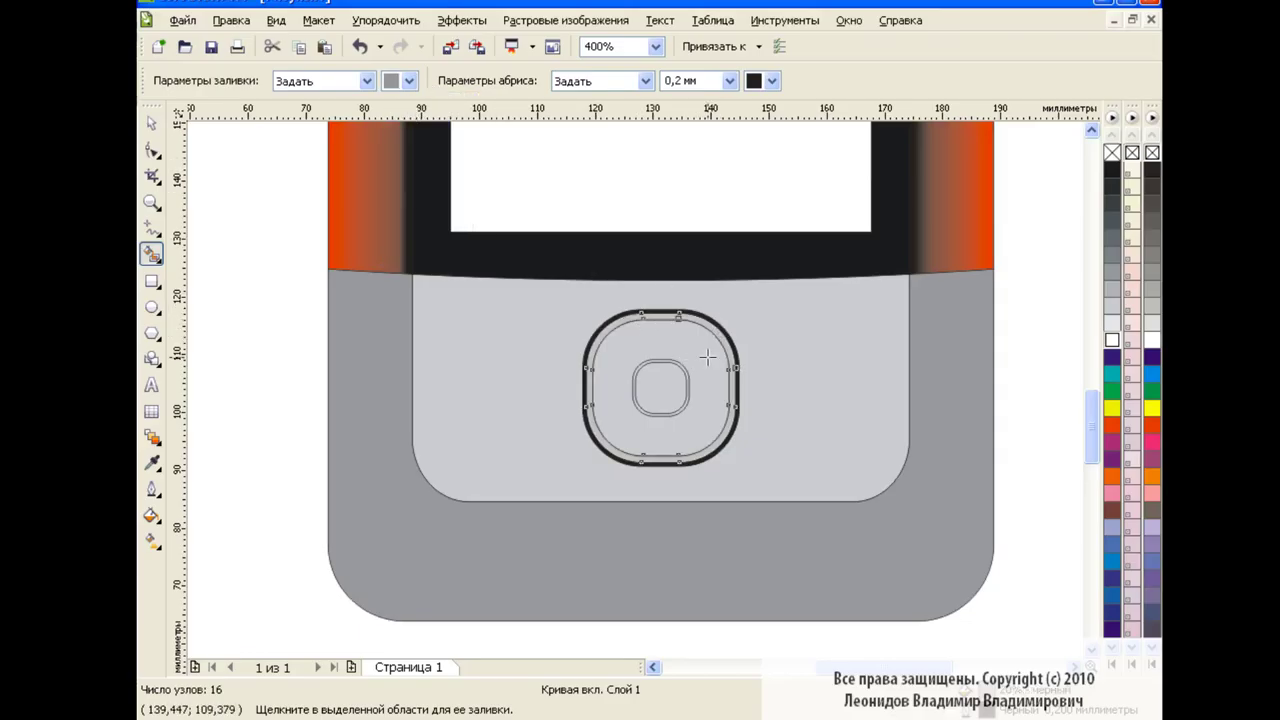
left_click(700, 360)
left_click(409, 80)
left_click(439, 115)
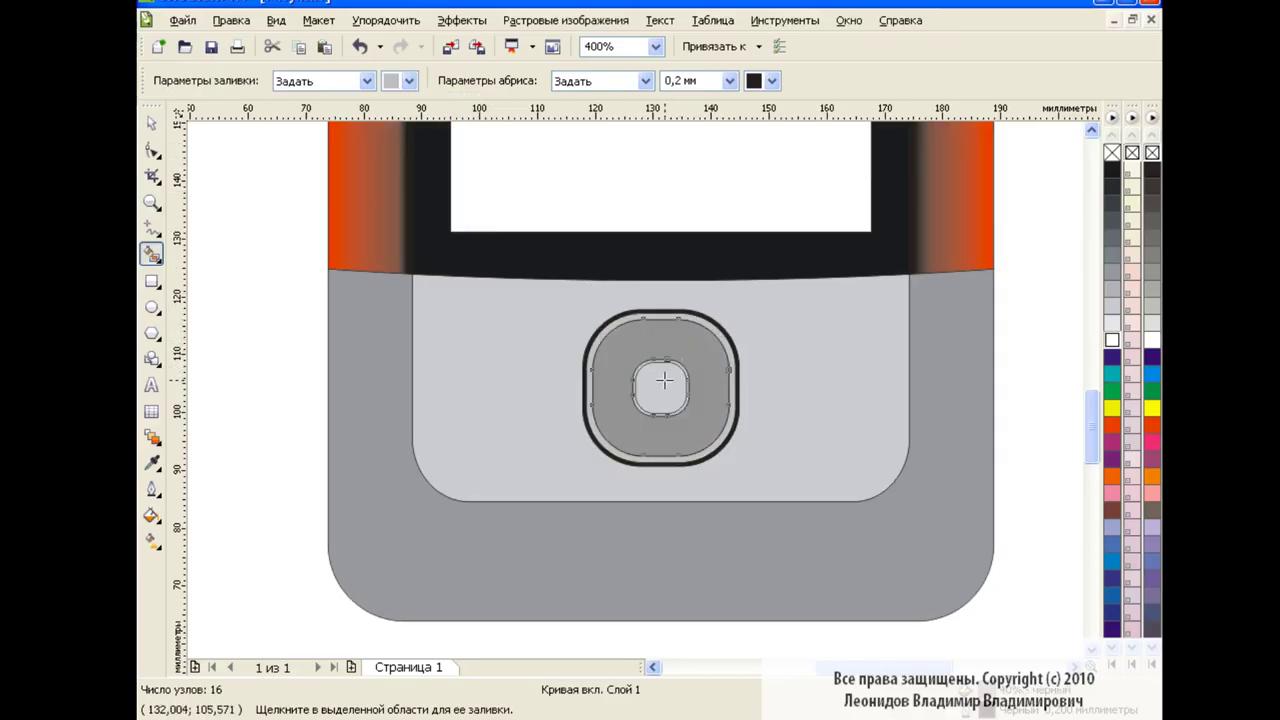
left_click(669, 381)
At 800% zoom, fill the ring around the centre square black
left_click(600, 46)
type("800")
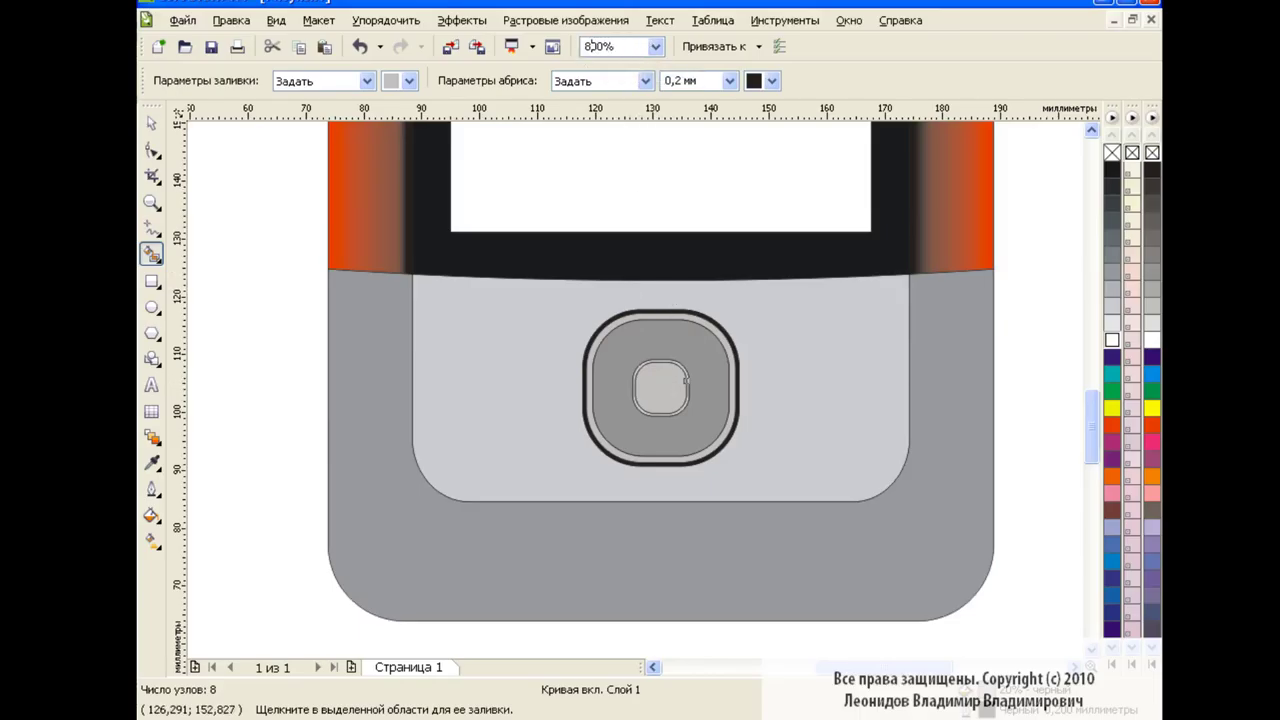
key("Return")
left_click(409, 80)
left_click(393, 100)
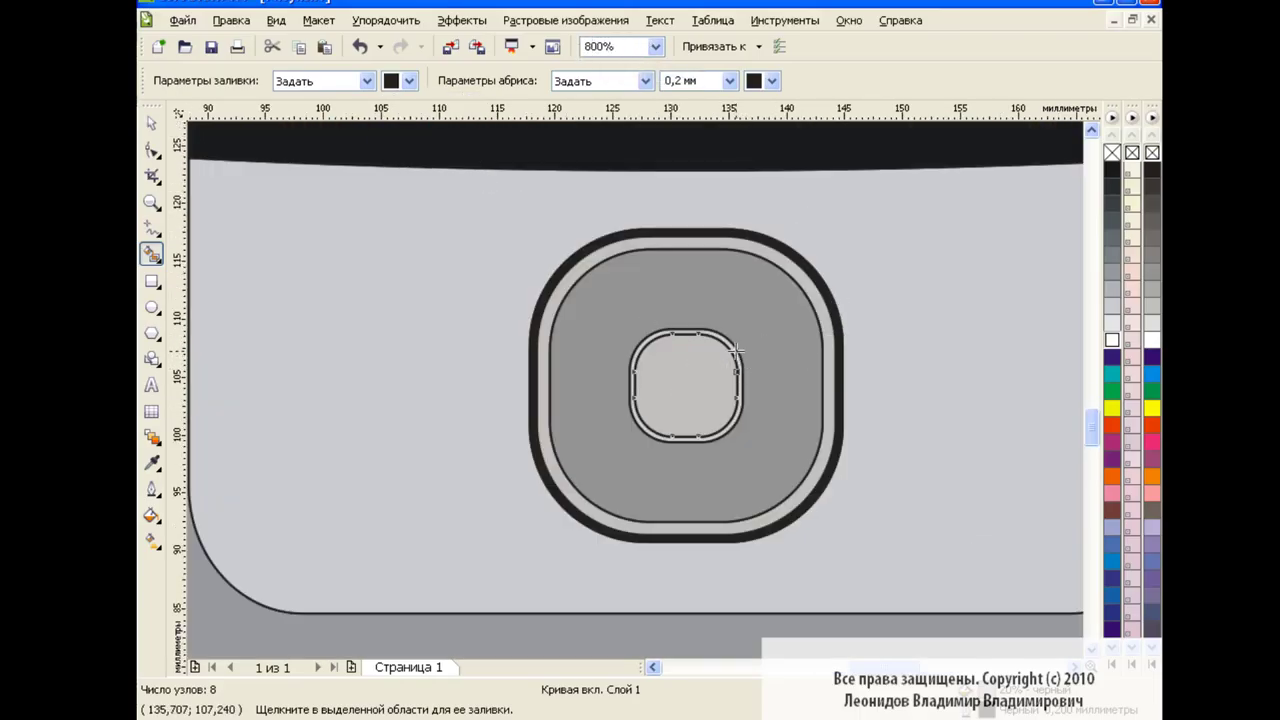
left_click(733, 352)
key("space")
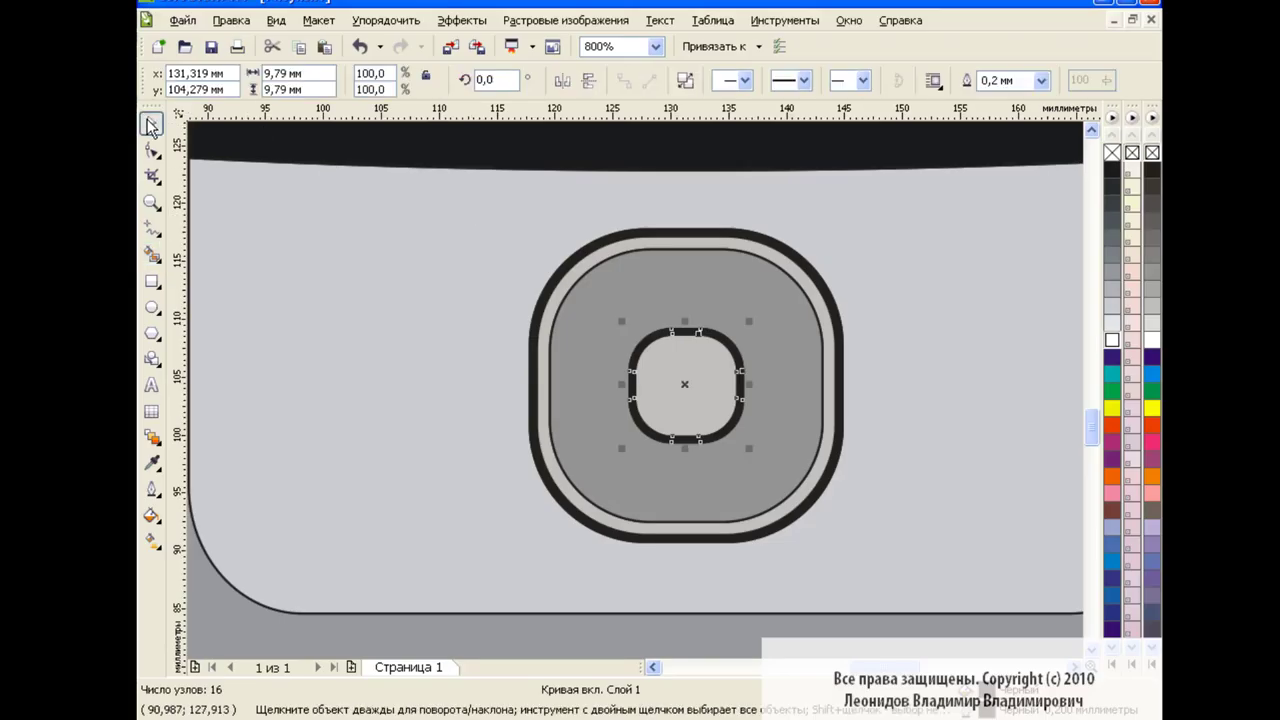
Delete the three leftover rectangle objects in the Object Manager
left_click(800, 20)
left_click(883, 211)
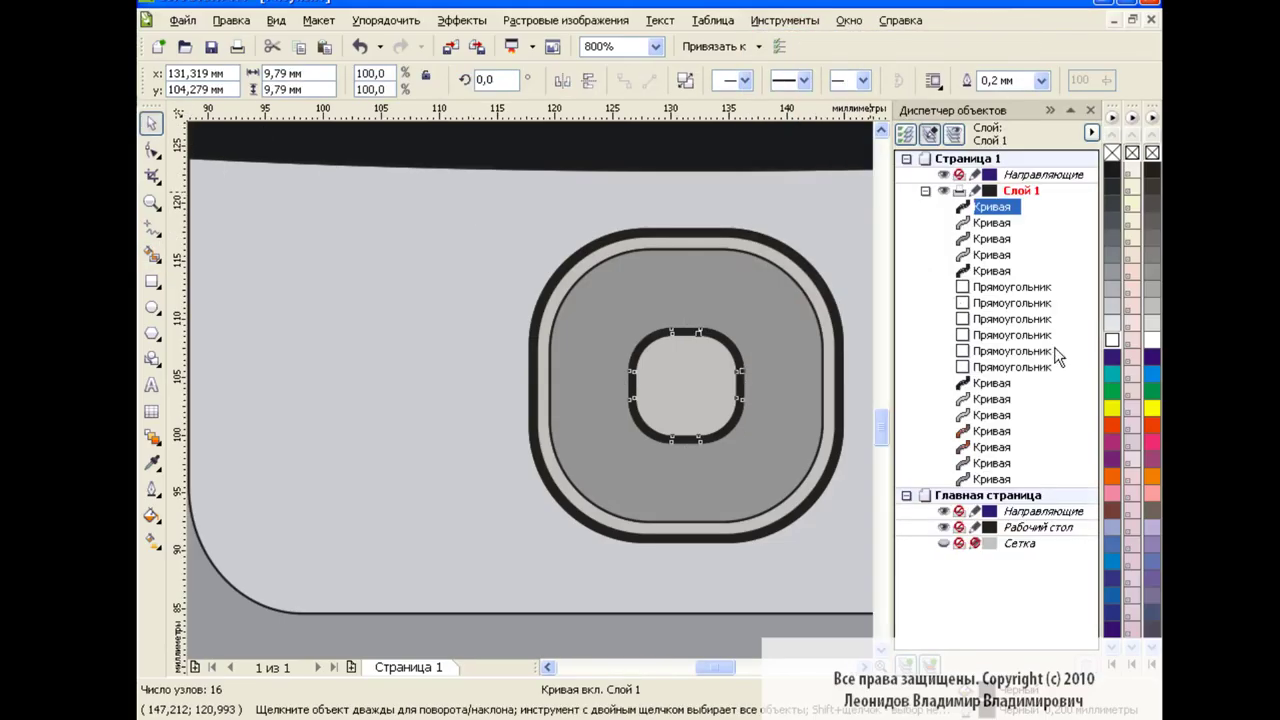
left_click(1008, 288)
key("Delete")
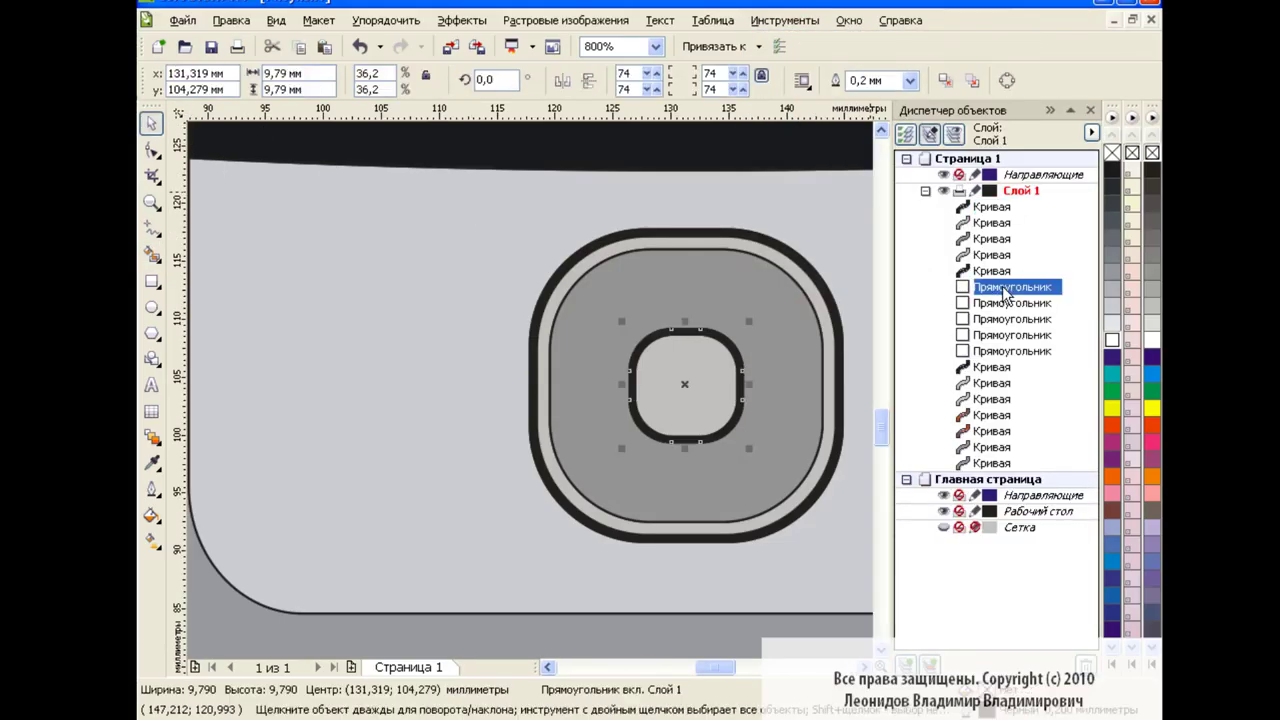
key("Delete")
key("Delete")
key("Delete")
key("Delete")
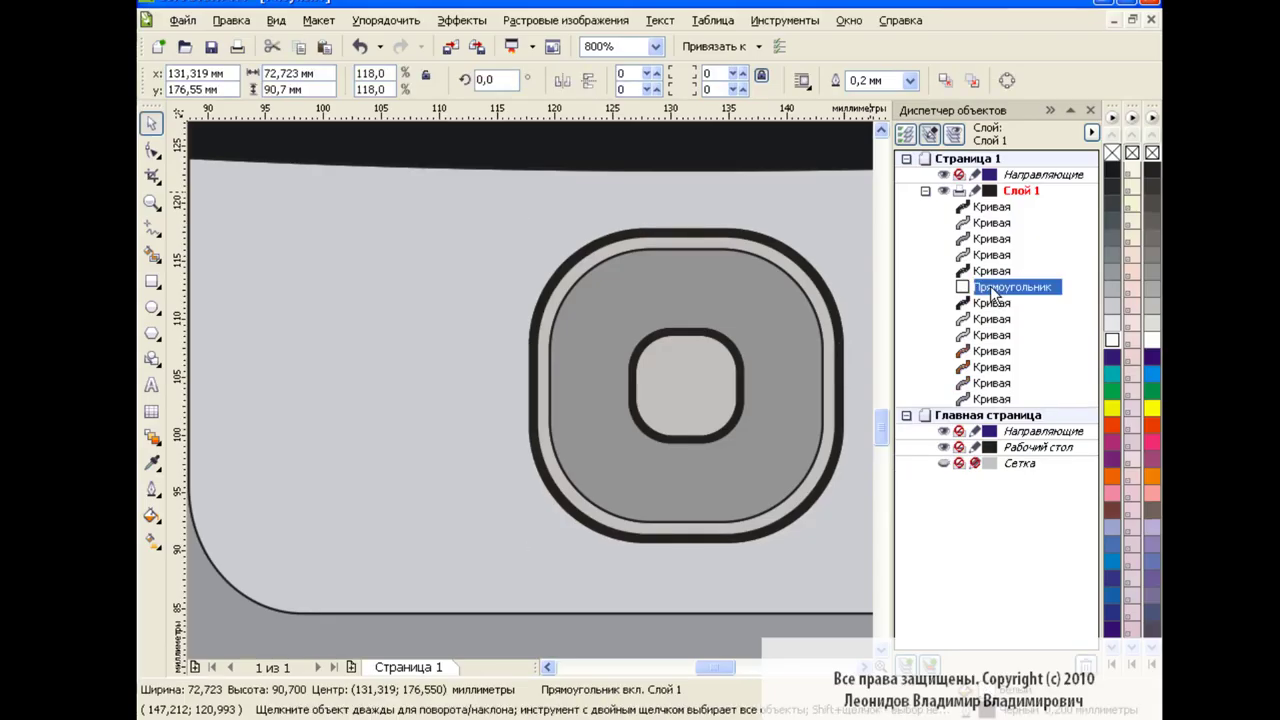
key("Delete")
Select the outer rounded button curve and the slightly smaller ring curve
left_click(995, 334)
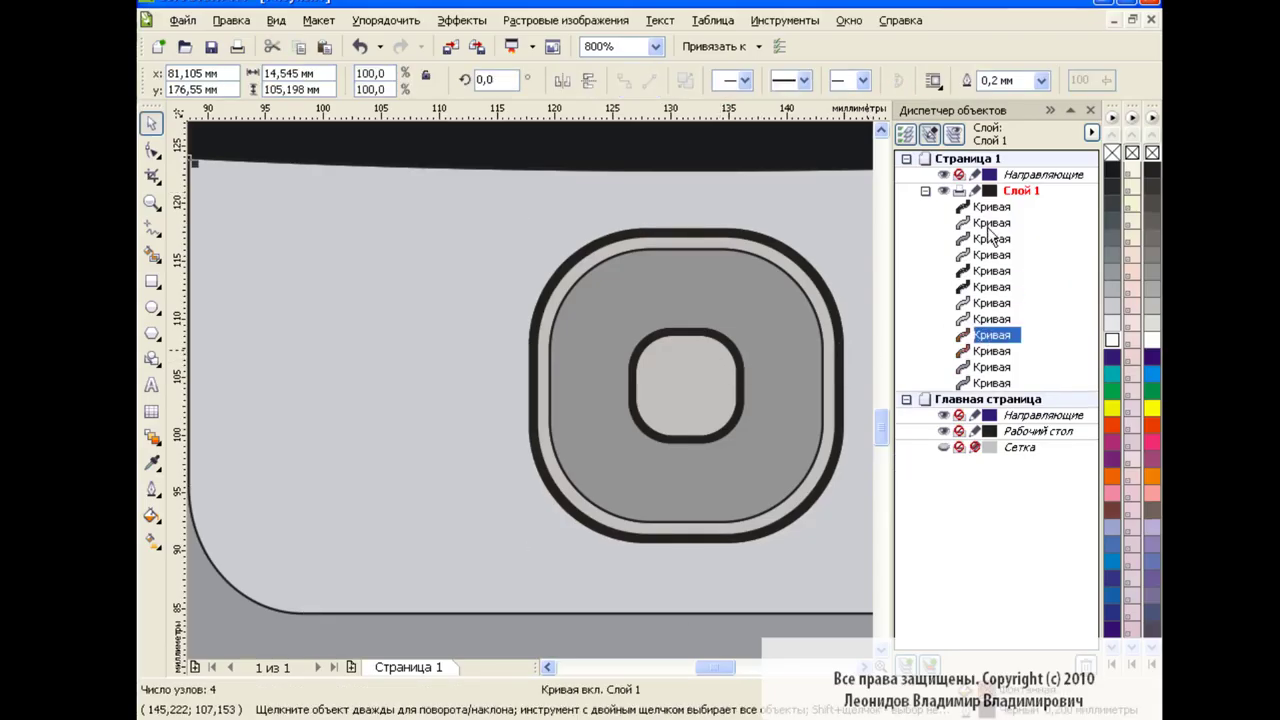
left_click(993, 206)
left_click(993, 254)
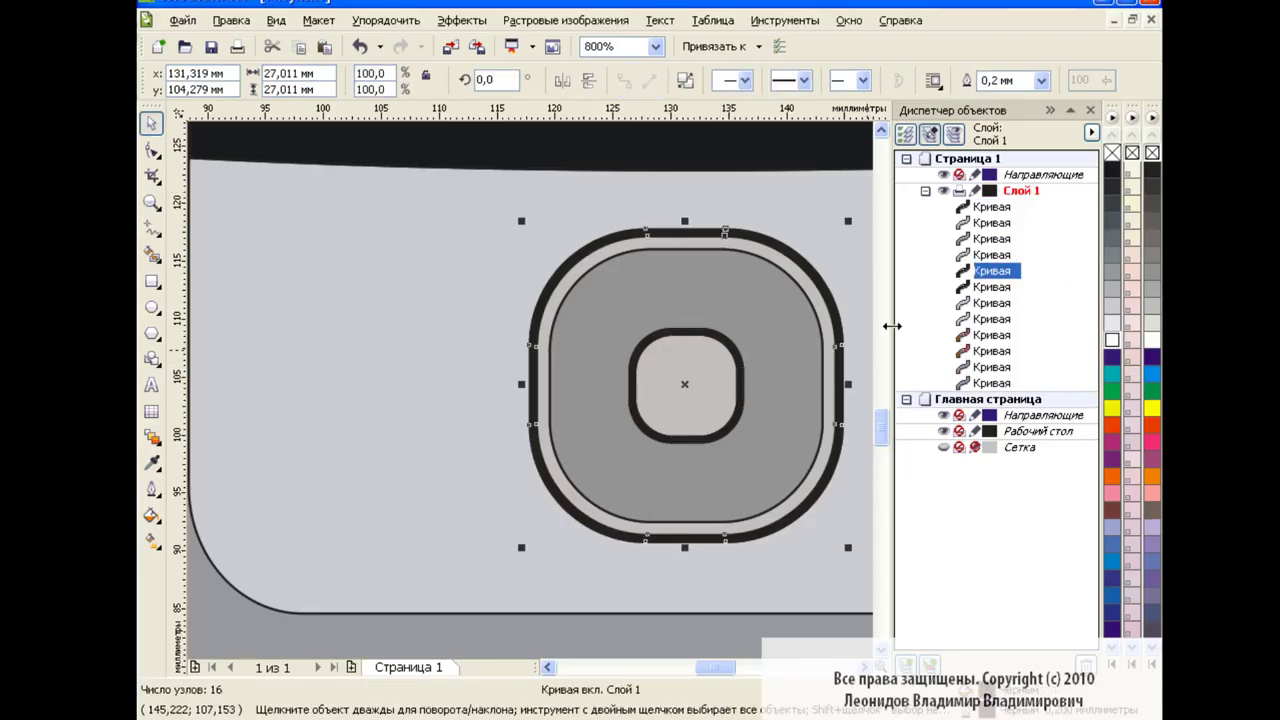
left_click(1090, 110)
left_click(854, 408)
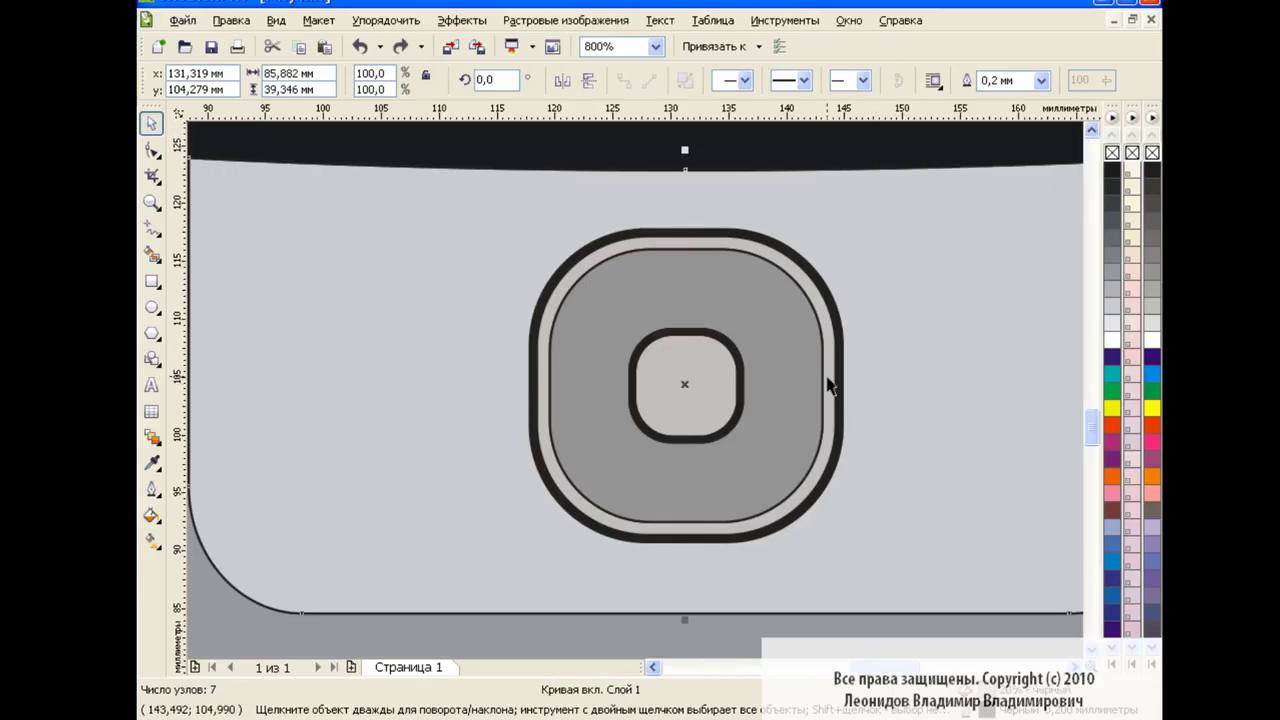
left_click(830, 376)
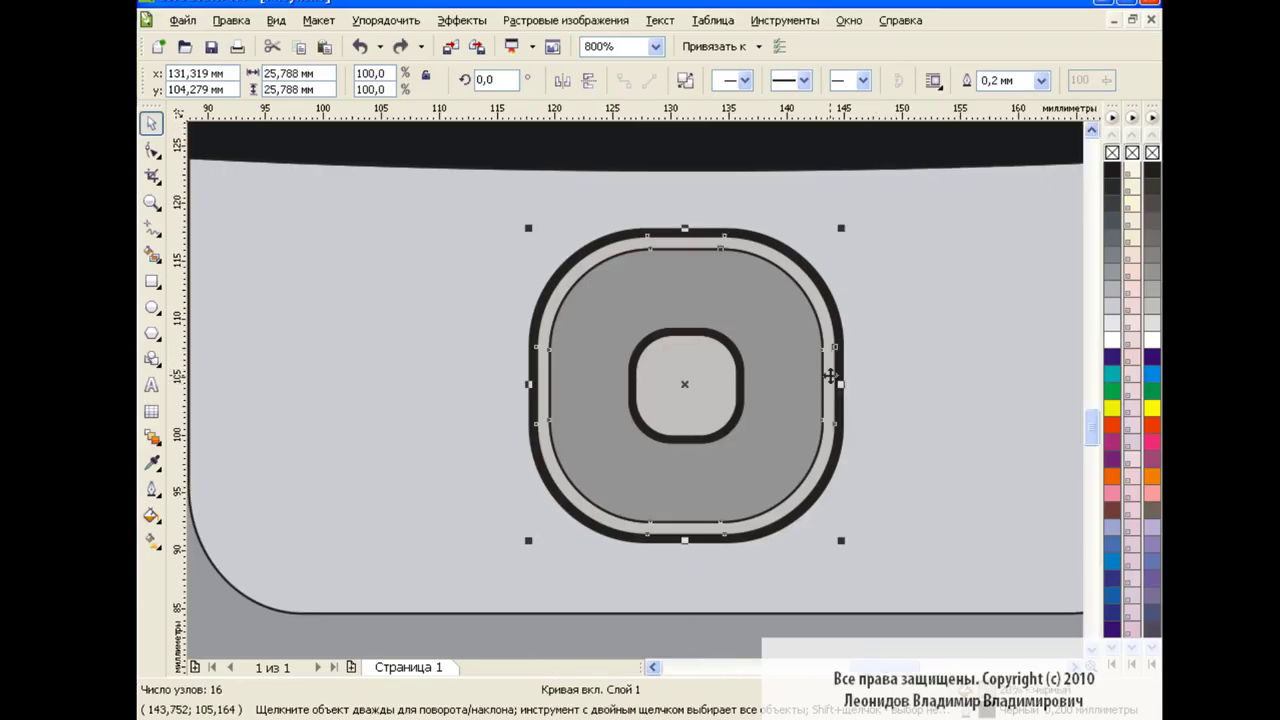
Blend the two concentric ring curves of the button together
left_click(151, 436)
left_click_drag(829, 383, 818, 383)
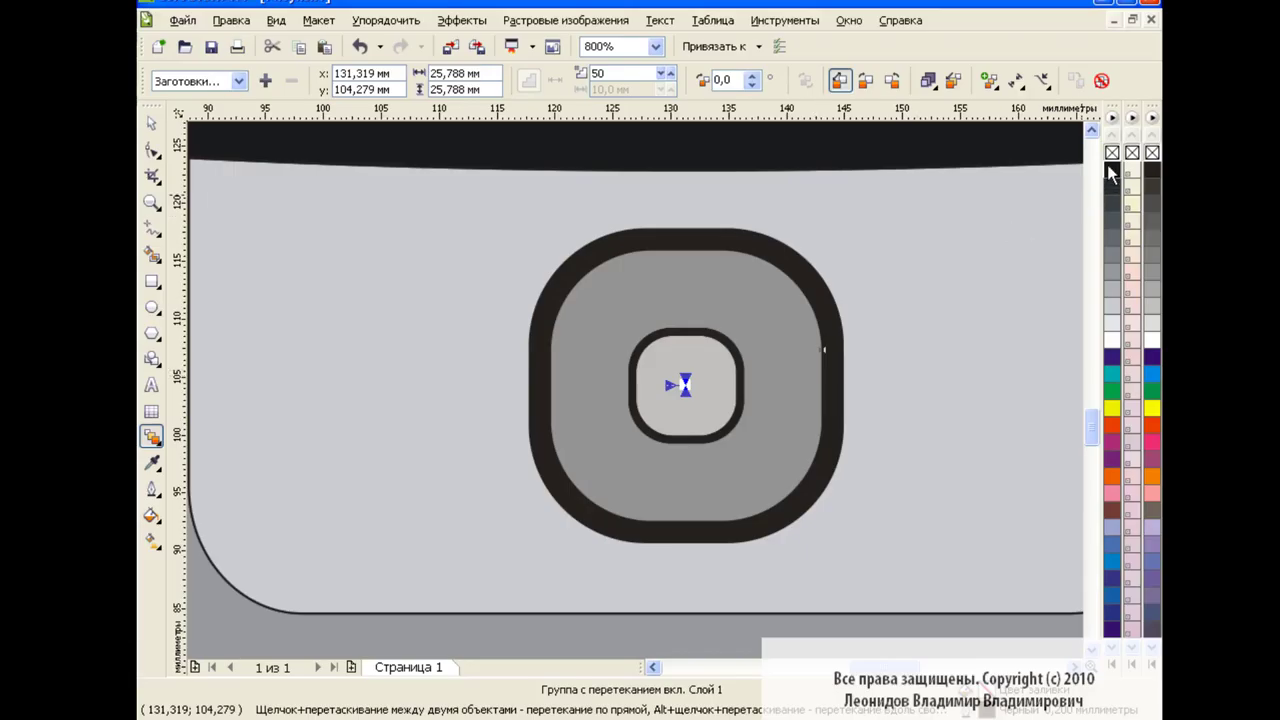
left_click(151, 122)
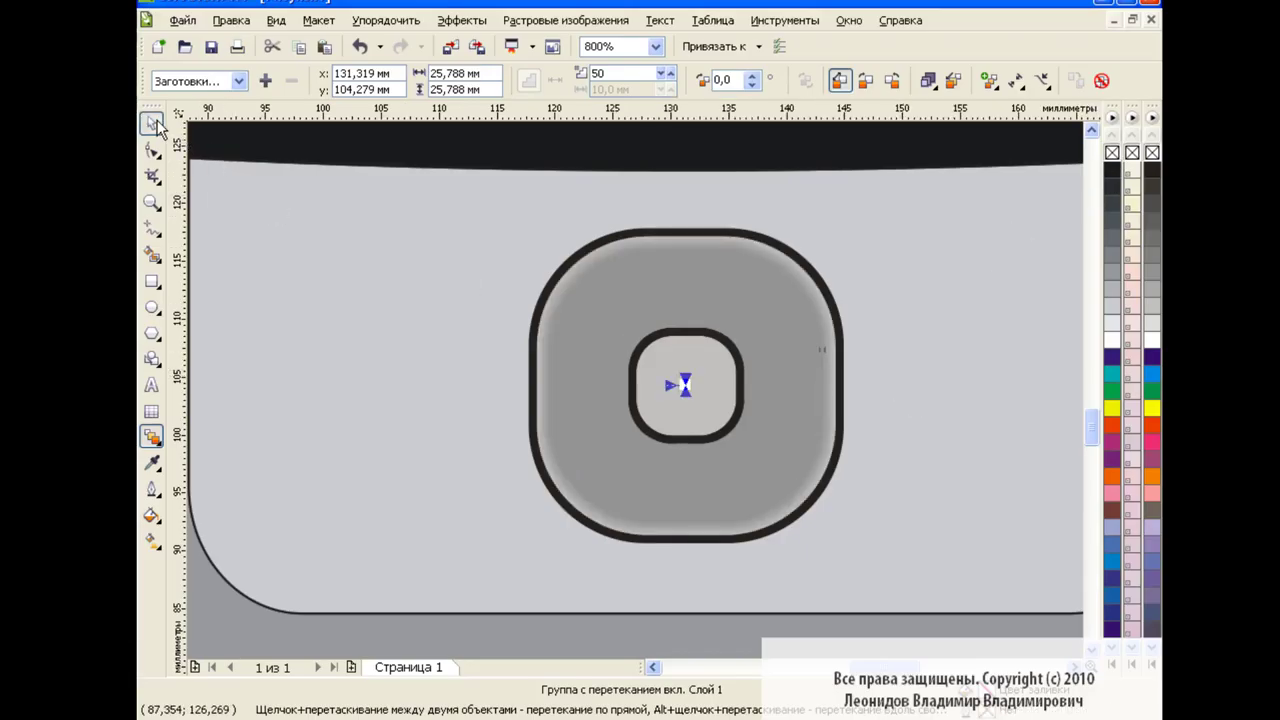
left_click(458, 316)
left_click(594, 422)
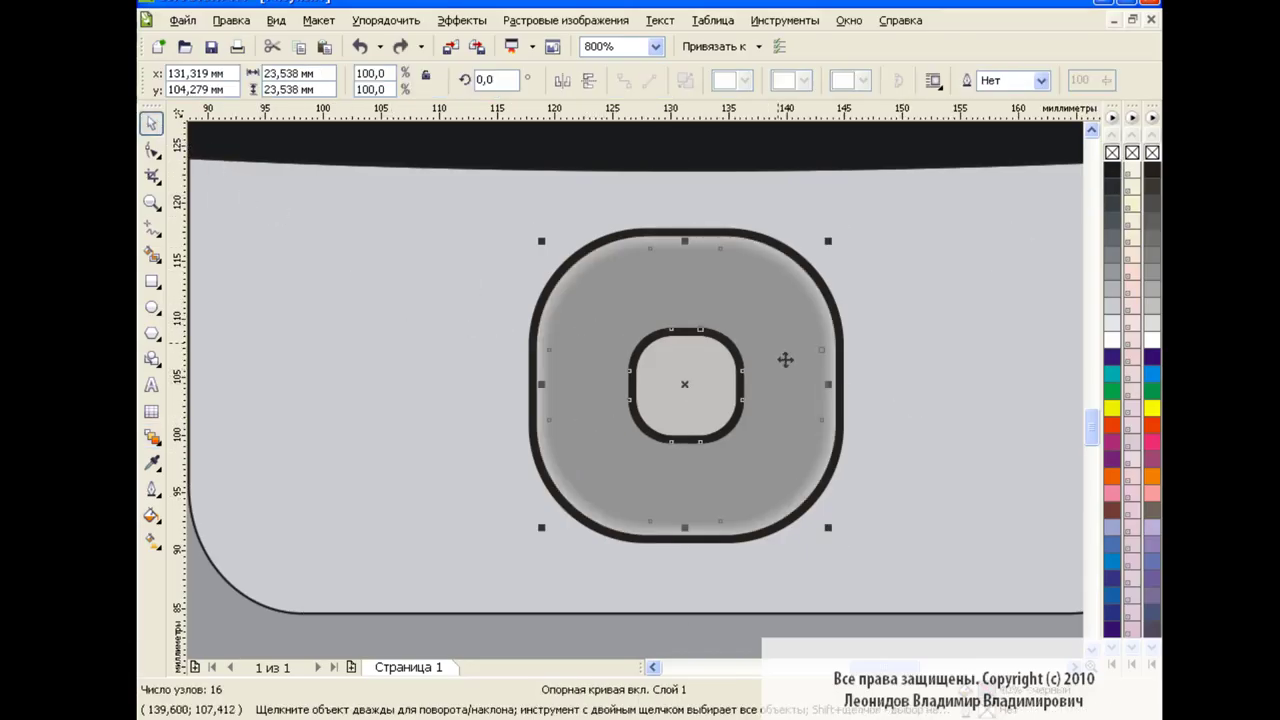
Give the button face a radial gradient with the highlight shifted toward the bottom
left_click(153, 540)
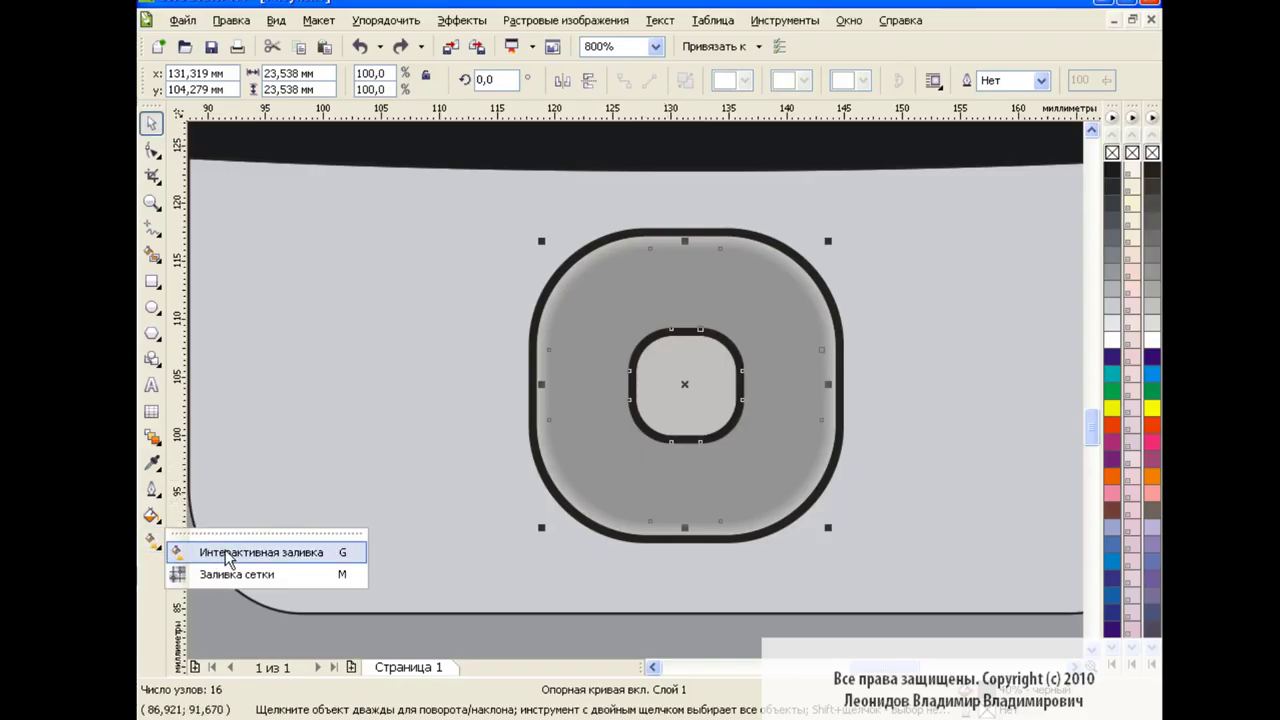
left_click(215, 543)
left_click(302, 82)
left_click(259, 146)
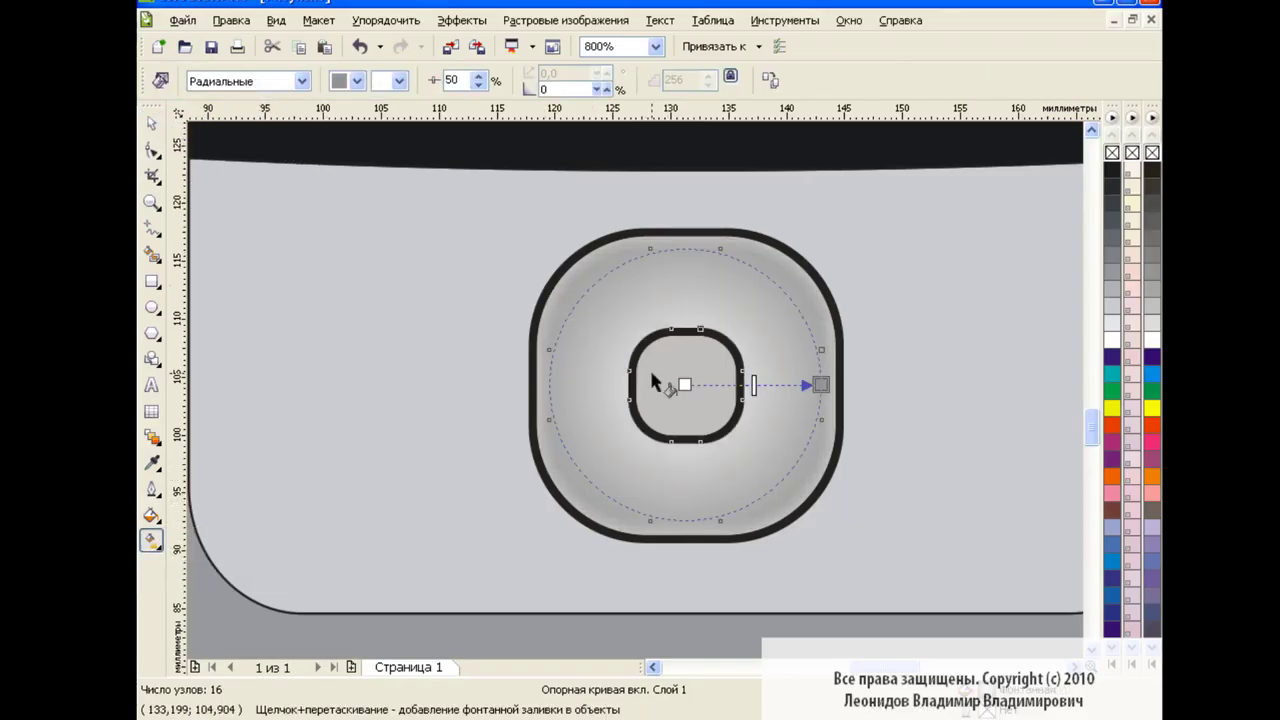
left_click_drag(660, 380, 629, 475)
left_click_drag(820, 383, 700, 349)
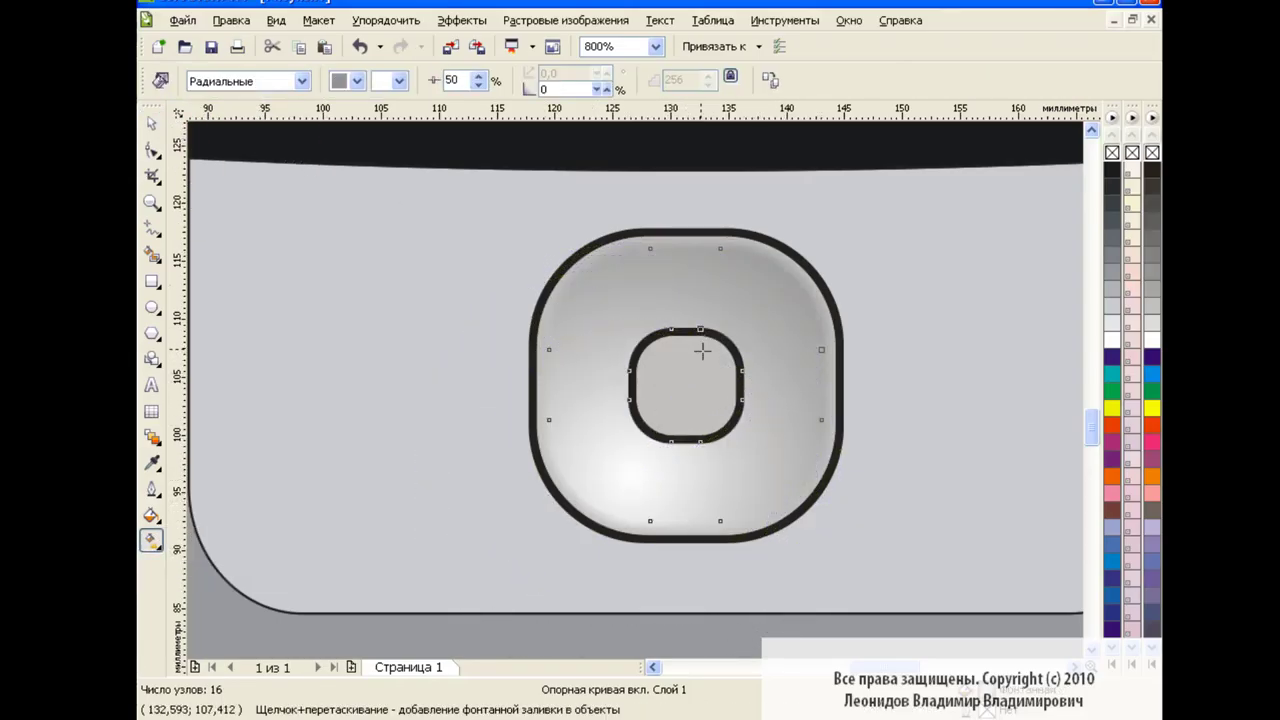
left_click_drag(629, 475, 662, 486)
left_click_drag(700, 349, 694, 369)
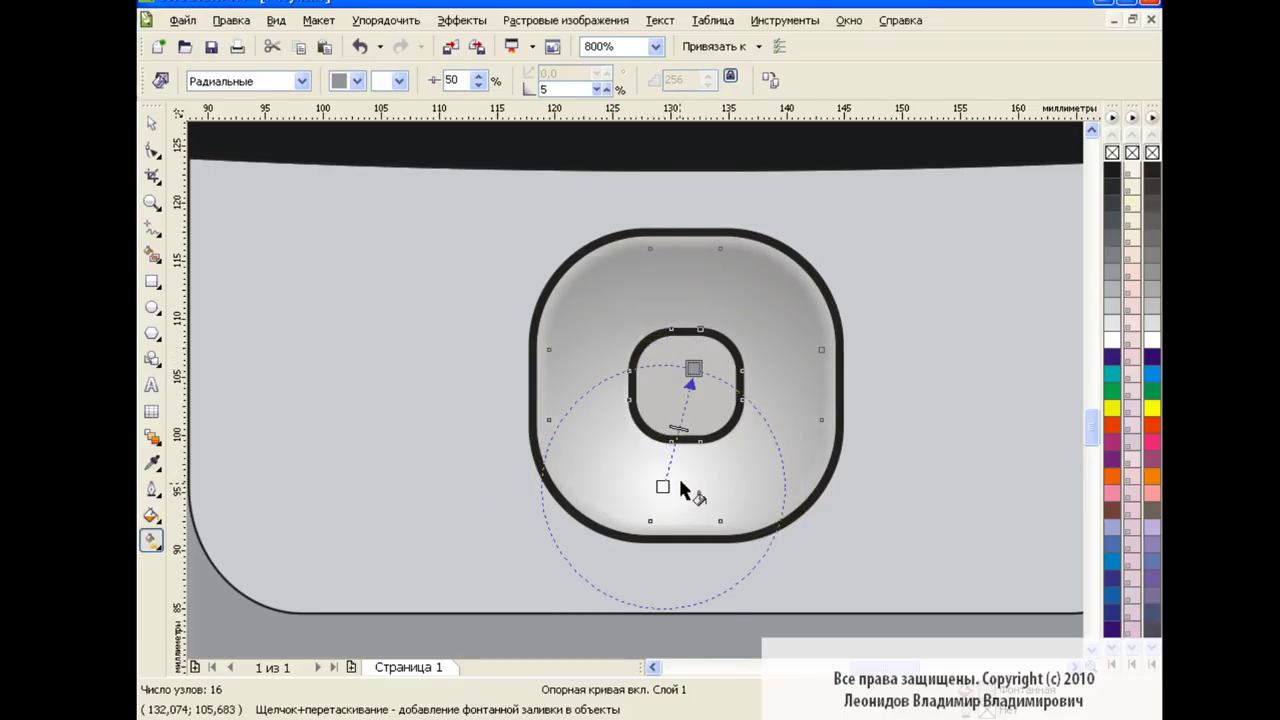
key("space")
Give the inner square an enlarged radial gradient starting from dark grey
left_click(843, 349)
left_click(733, 368)
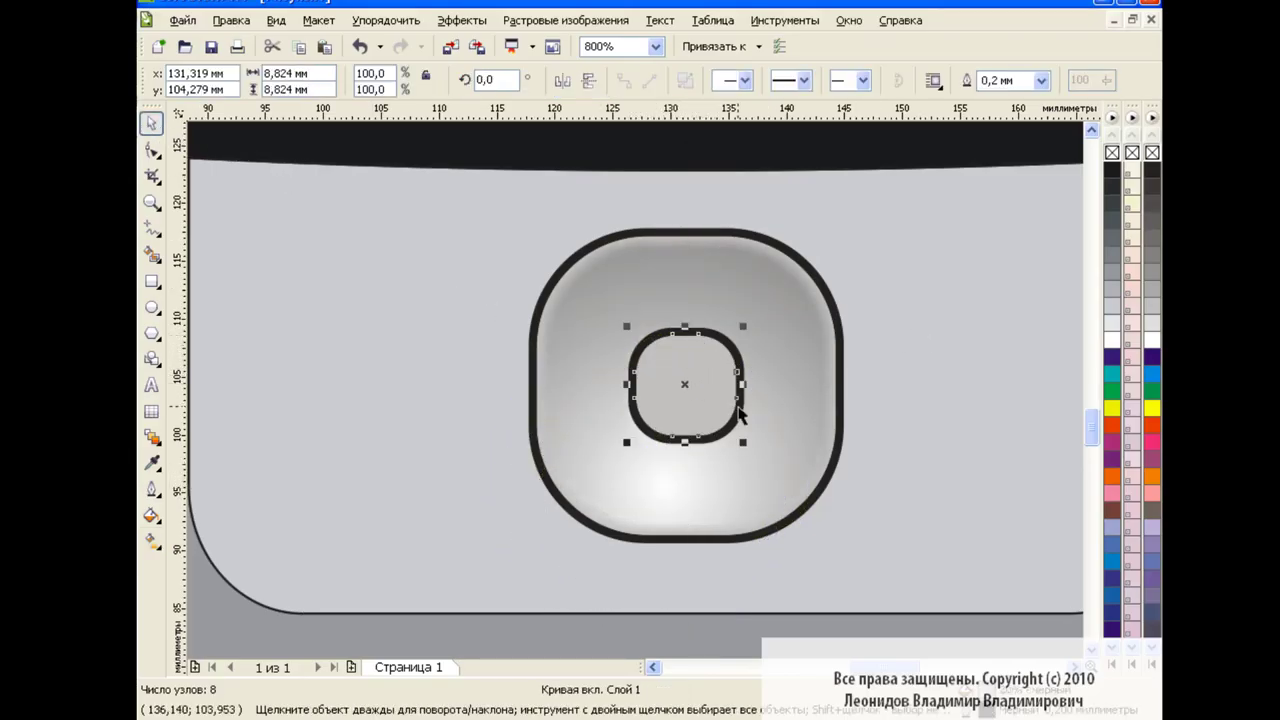
left_click(151, 540)
left_click(301, 81)
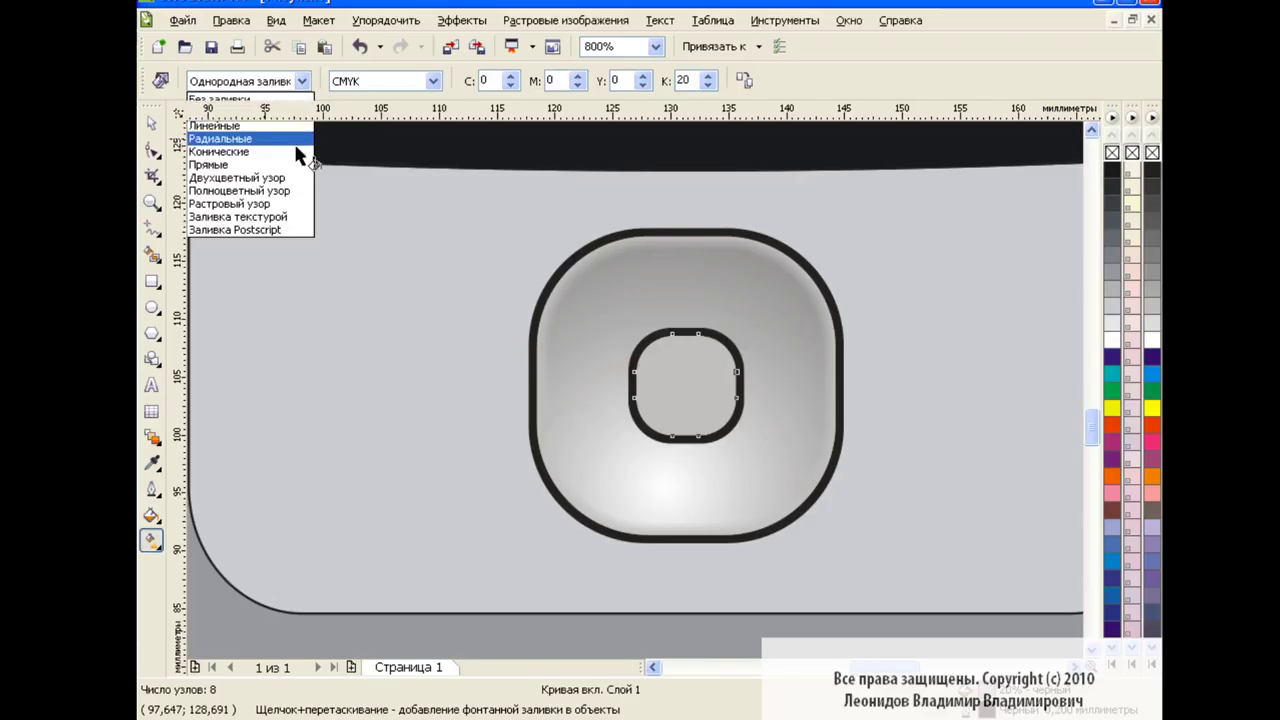
left_click(230, 135)
left_click_drag(736, 382, 720, 436)
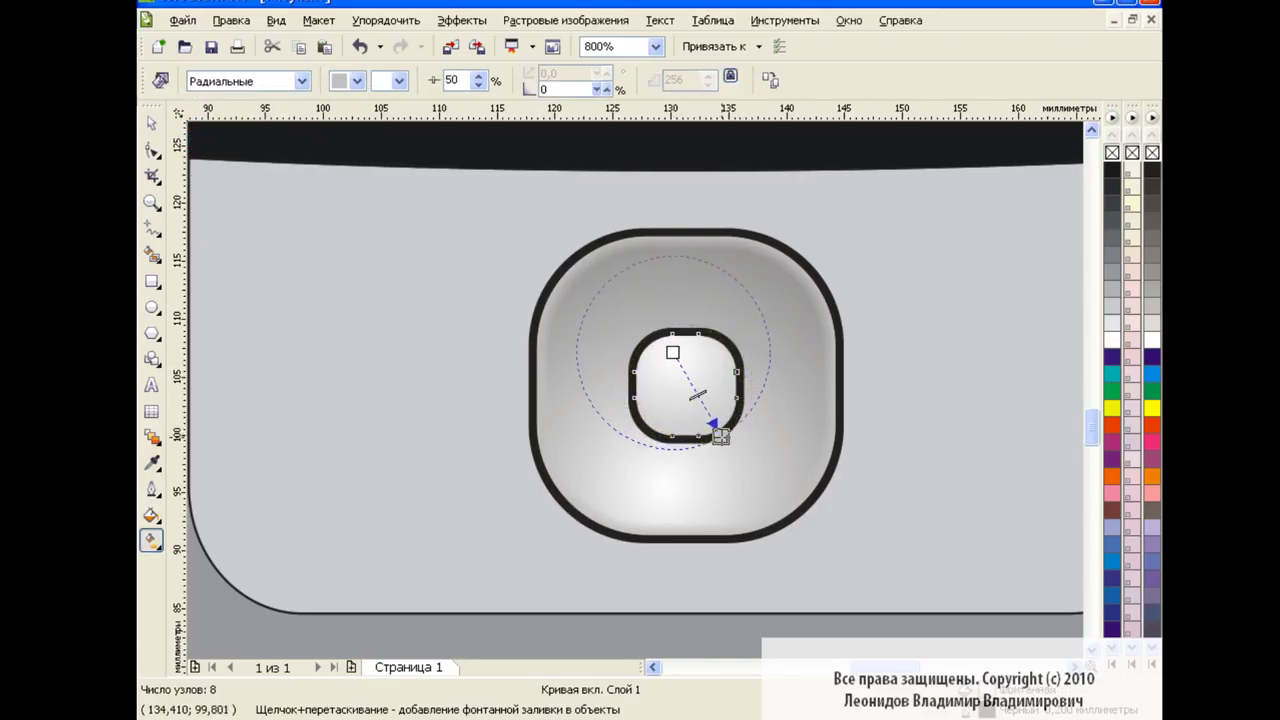
left_click(357, 81)
left_click(422, 114)
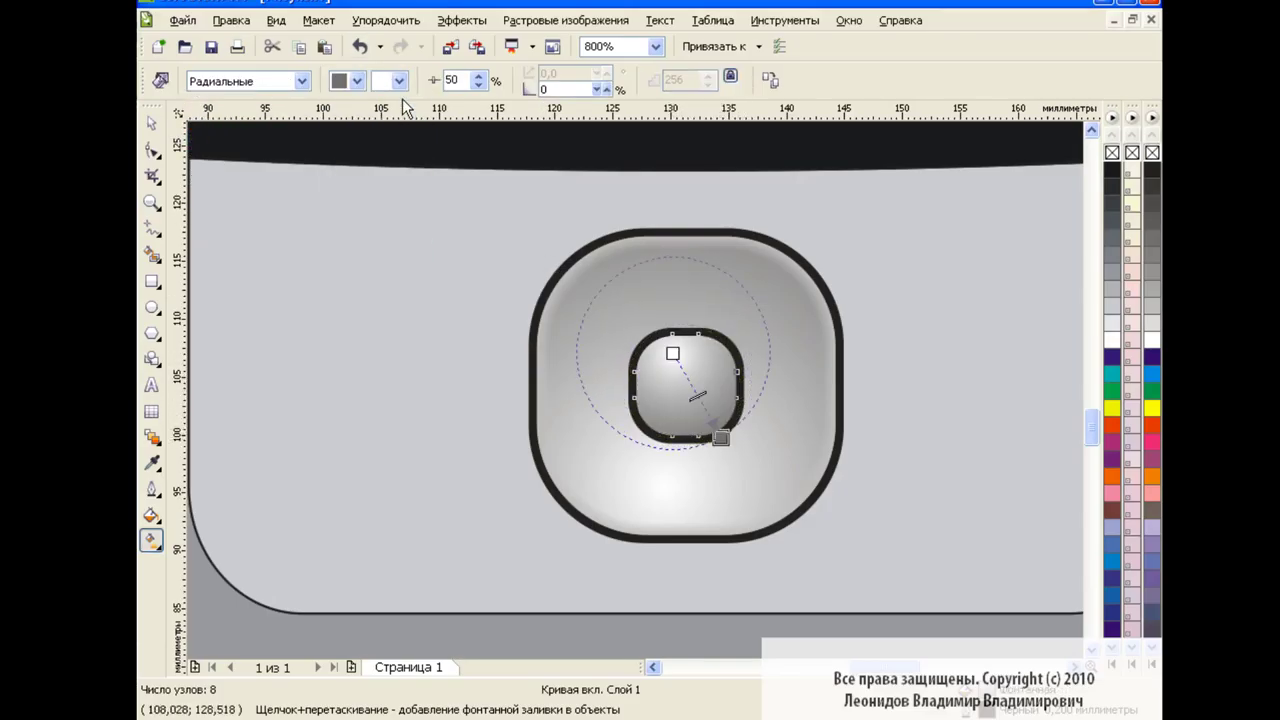
Reshape the button face gradient, darken its start colour, and zoom out to 200%
left_click_drag(665, 487, 693, 368)
left_click(357, 81)
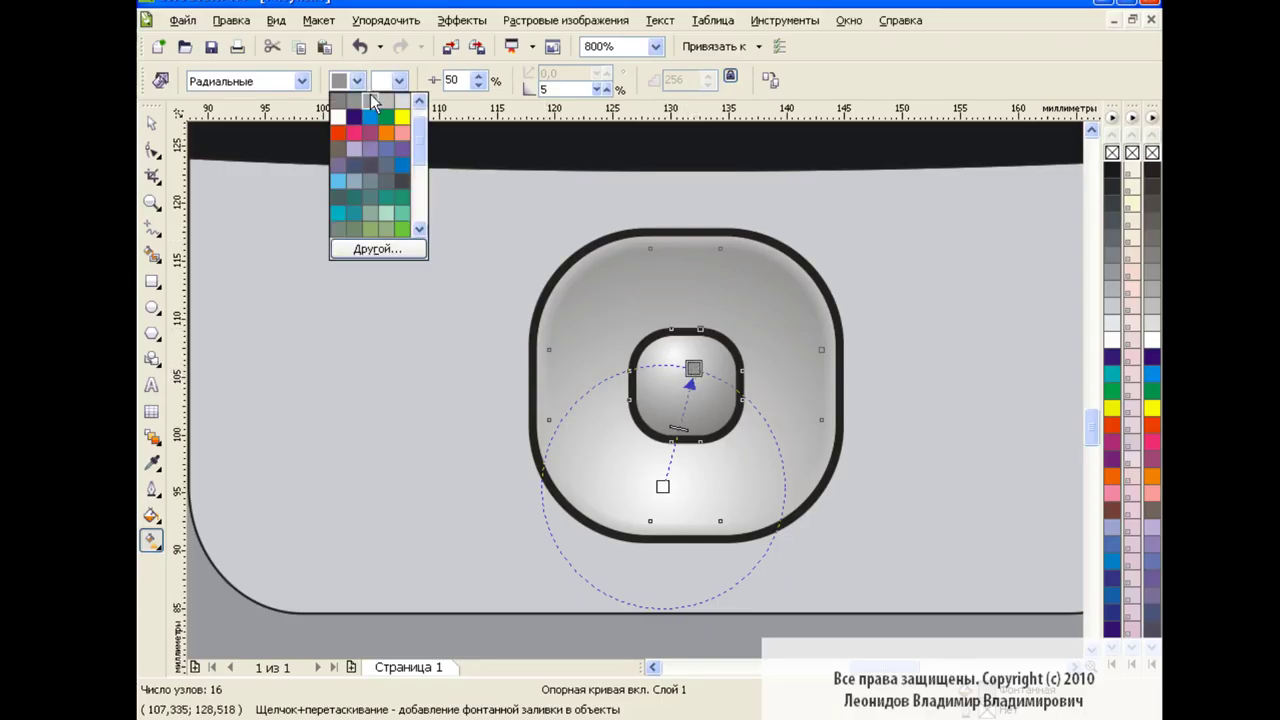
left_click(407, 110)
left_click(151, 122)
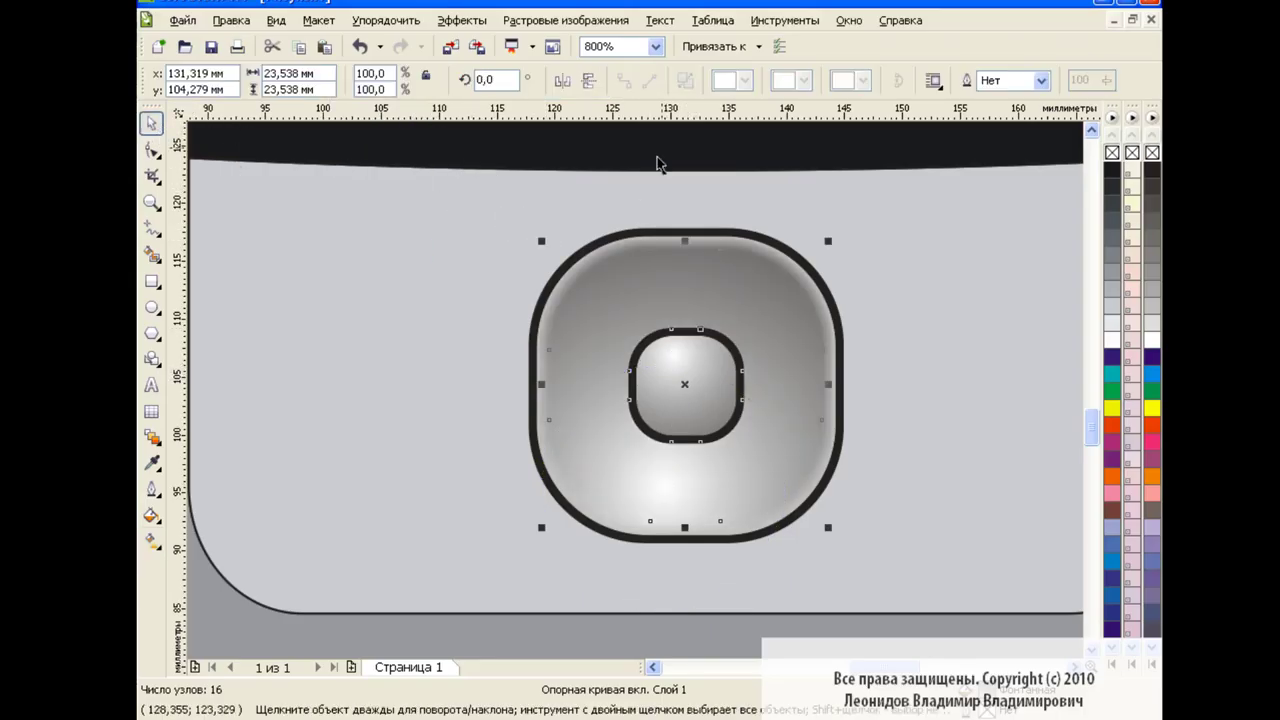
left_click(655, 46)
left_click(605, 199)
left_click_drag(1086, 480, 1085, 443)
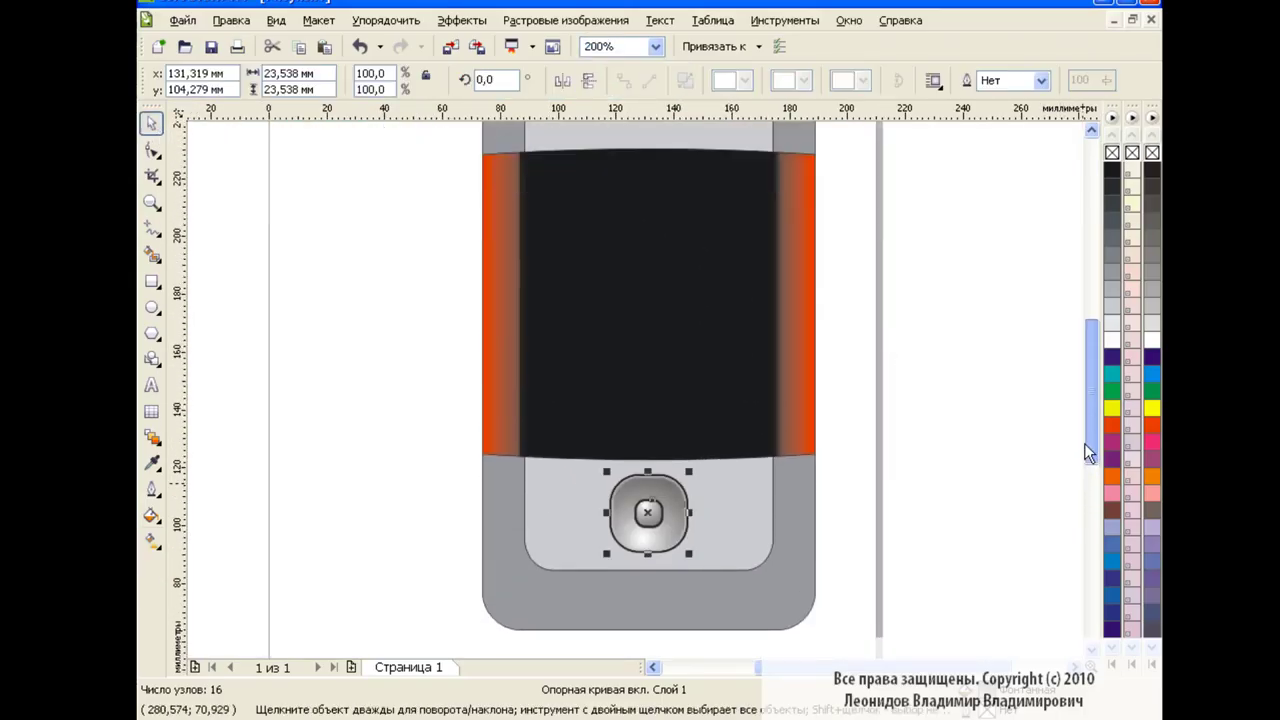
At 400% zoom, draw a thin horizontal bar centred across the button
left_click(940, 372)
left_click(655, 46)
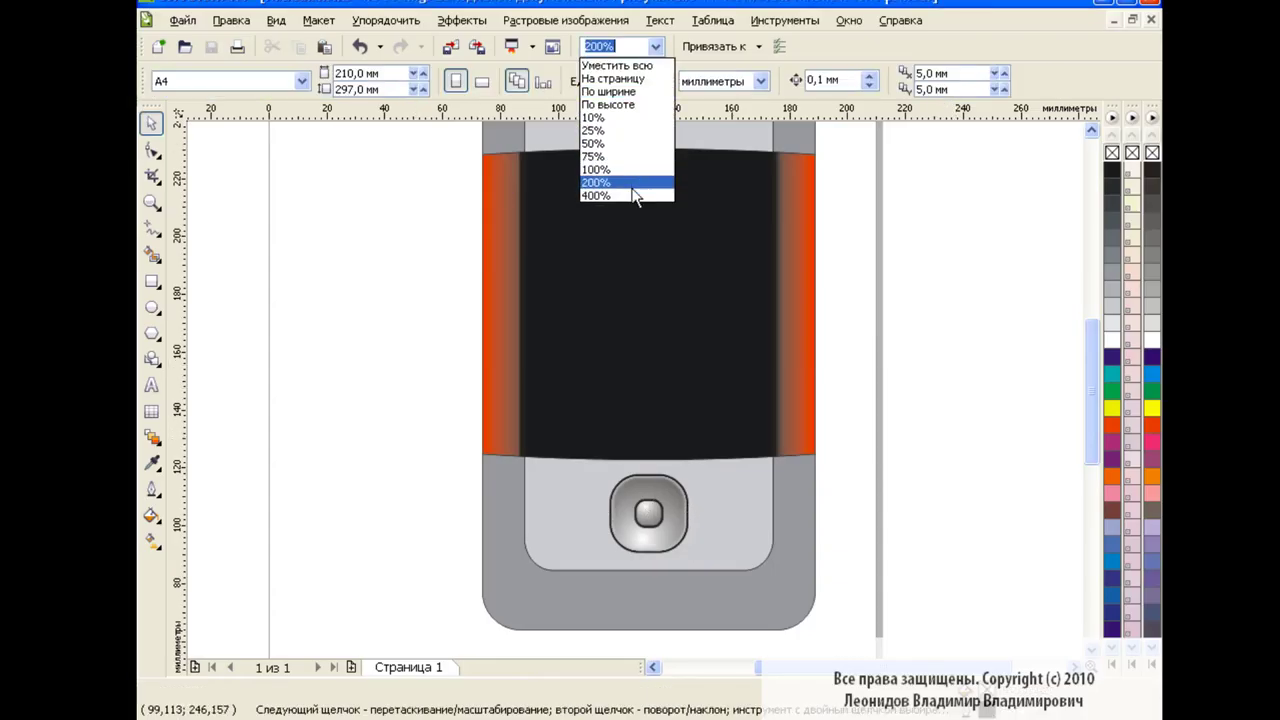
left_click(605, 212)
left_click_drag(1089, 345, 1087, 415)
key("F6")
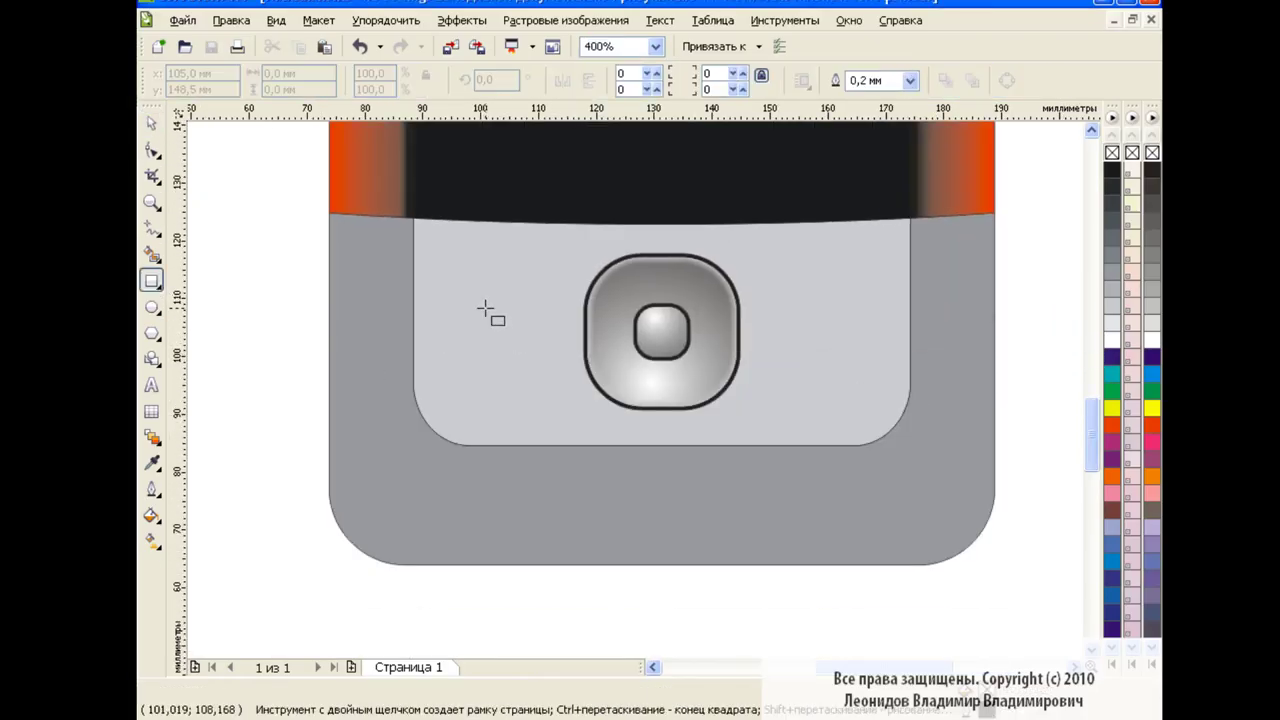
left_click_drag(436, 320, 897, 322)
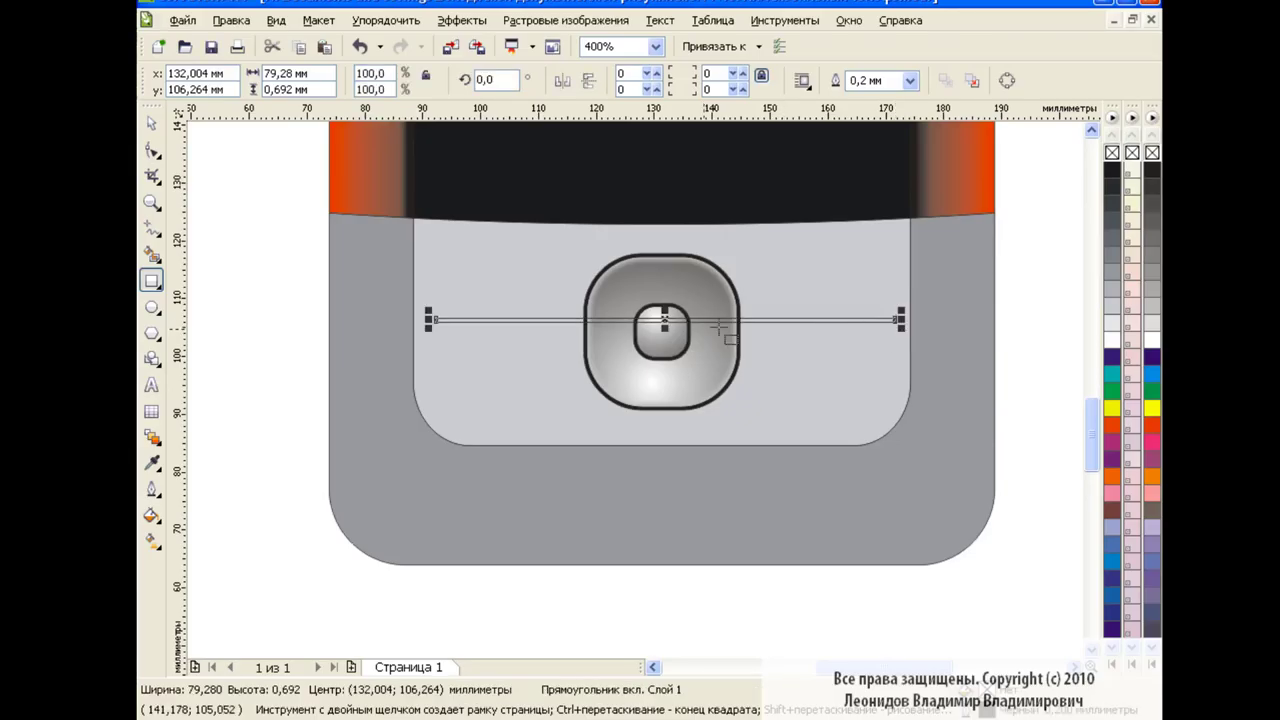
left_click_drag(663, 320, 661, 330)
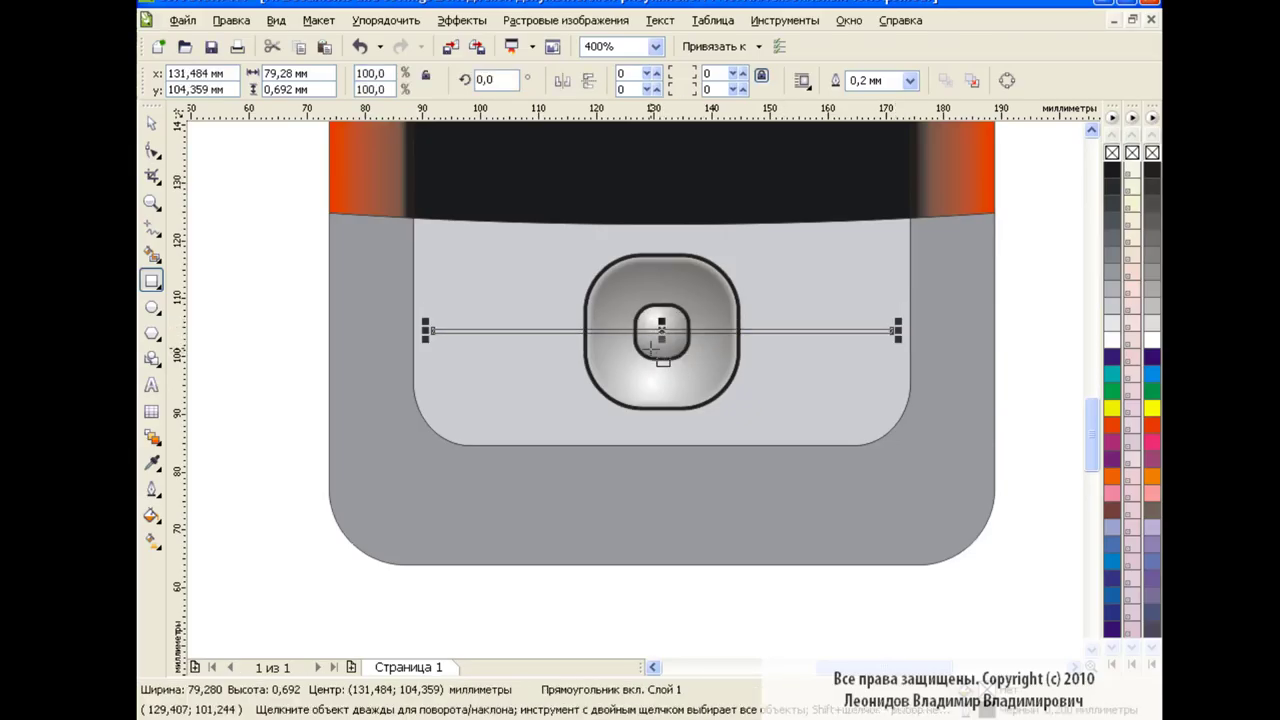
Give the strip a fountain fill at a 90-degree angle
left_click(152, 515)
left_click(240, 546)
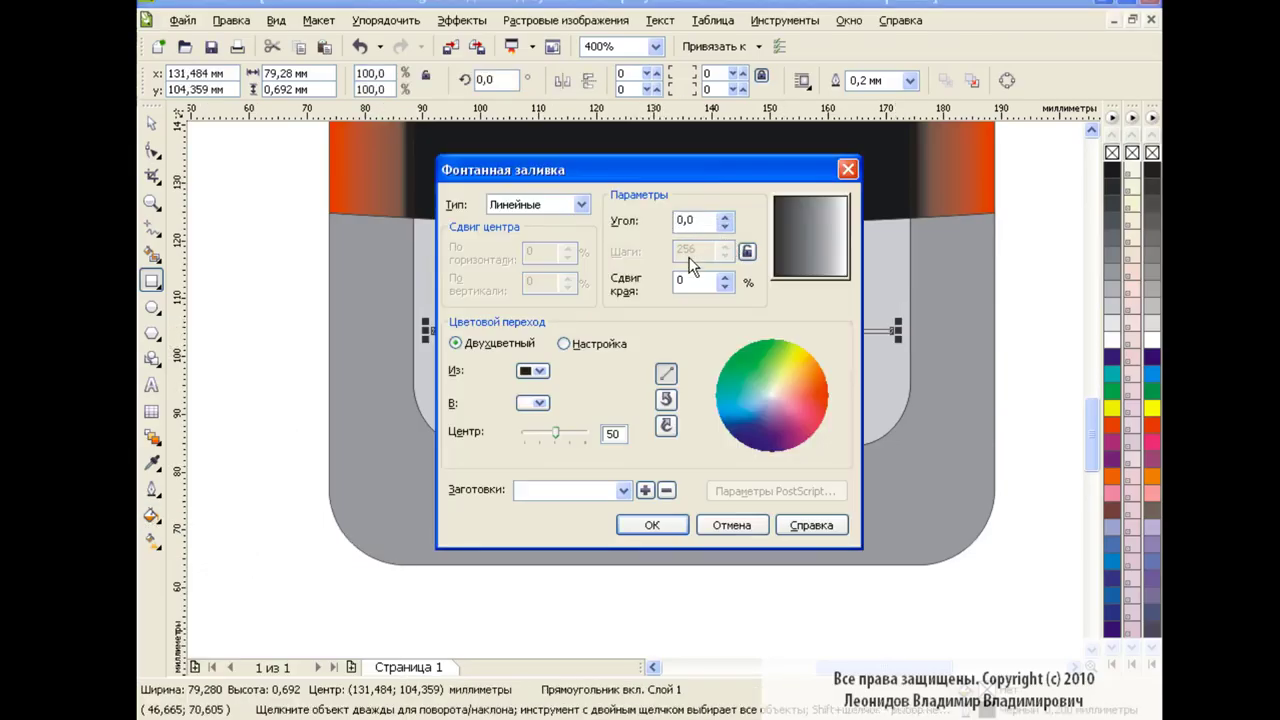
type("90")
key("Tab")
left_click(651, 525)
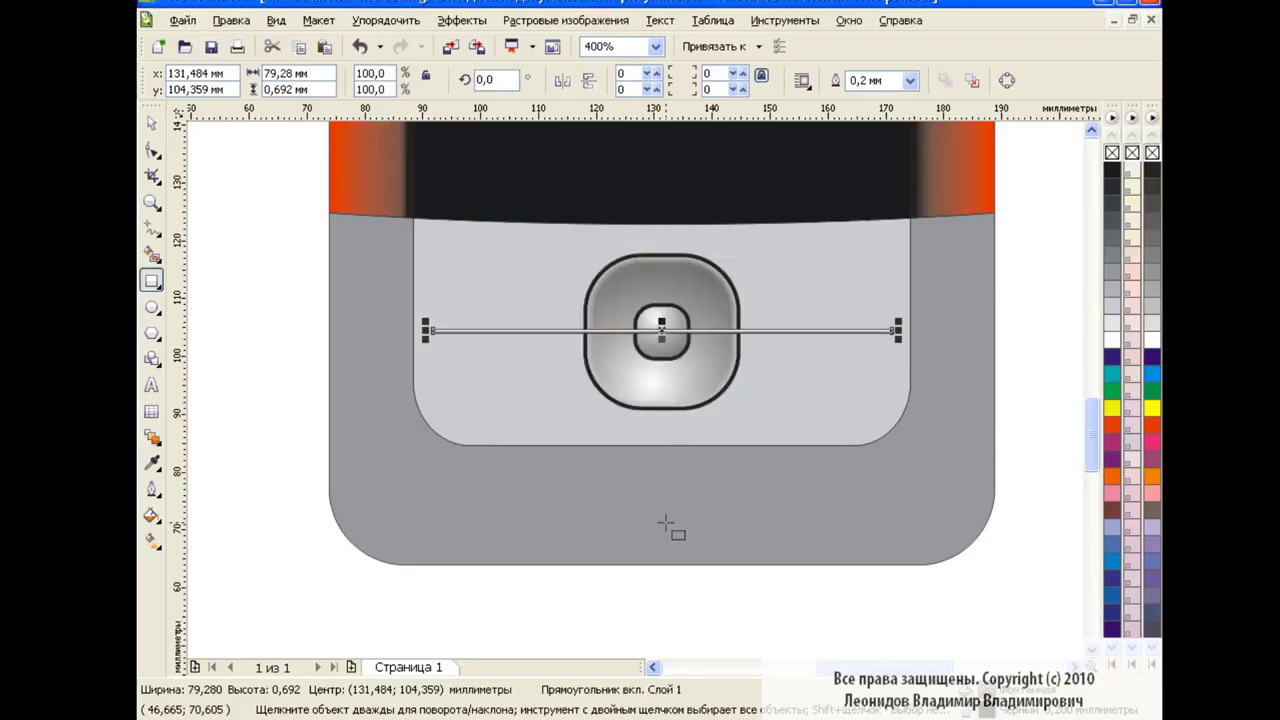
Place a copy of the gradient strip along the bottom of the black screen
left_click(152, 122)
left_click(215, 210)
left_click(786, 338)
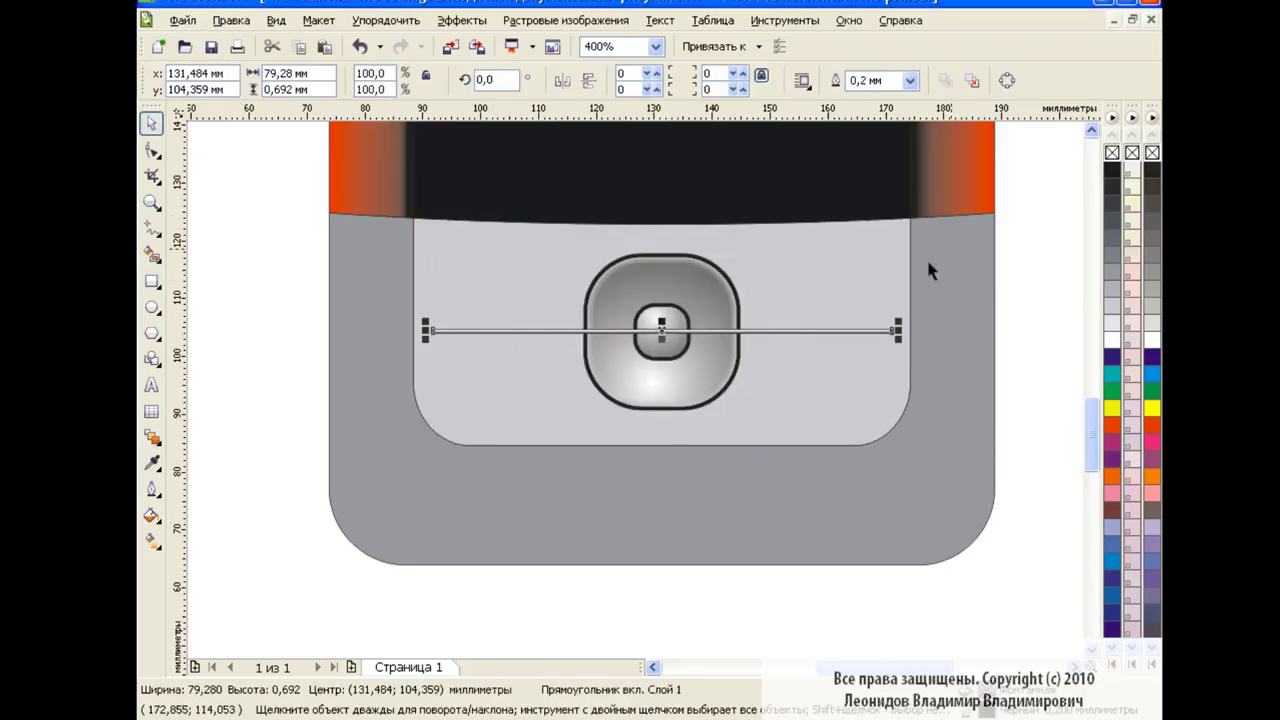
left_click(1055, 338)
left_click(782, 332)
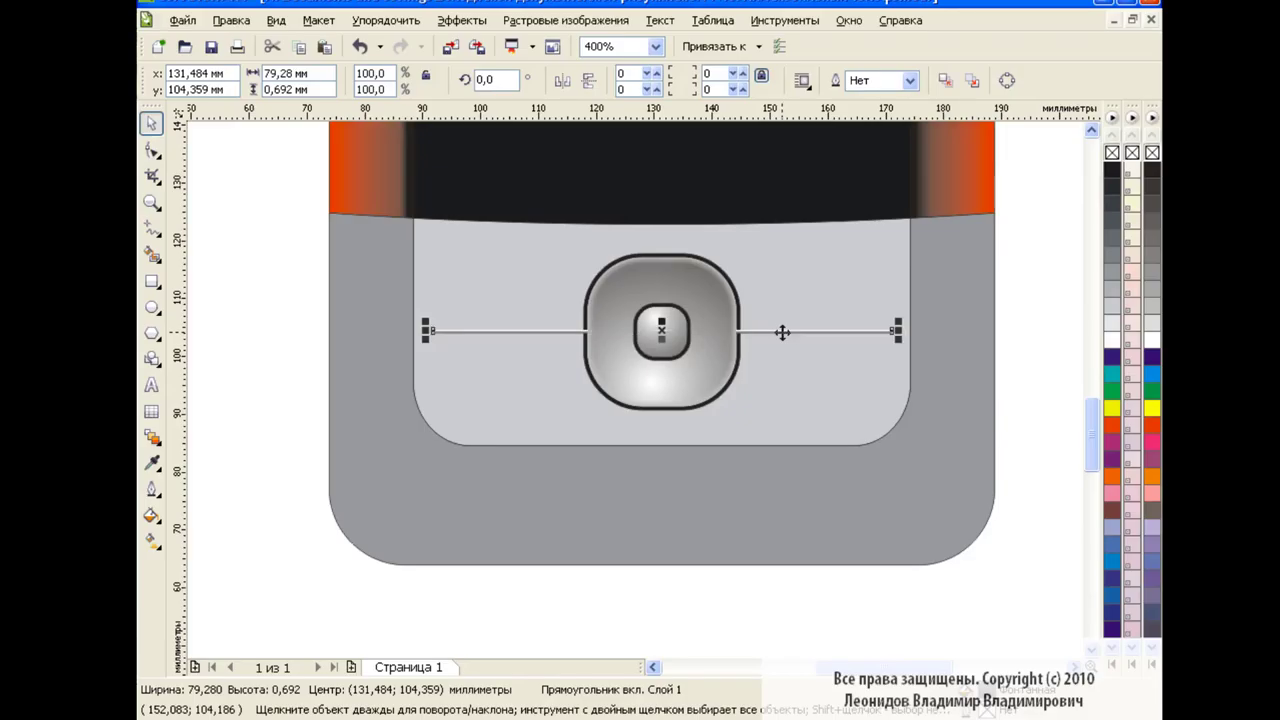
left_click(1049, 326)
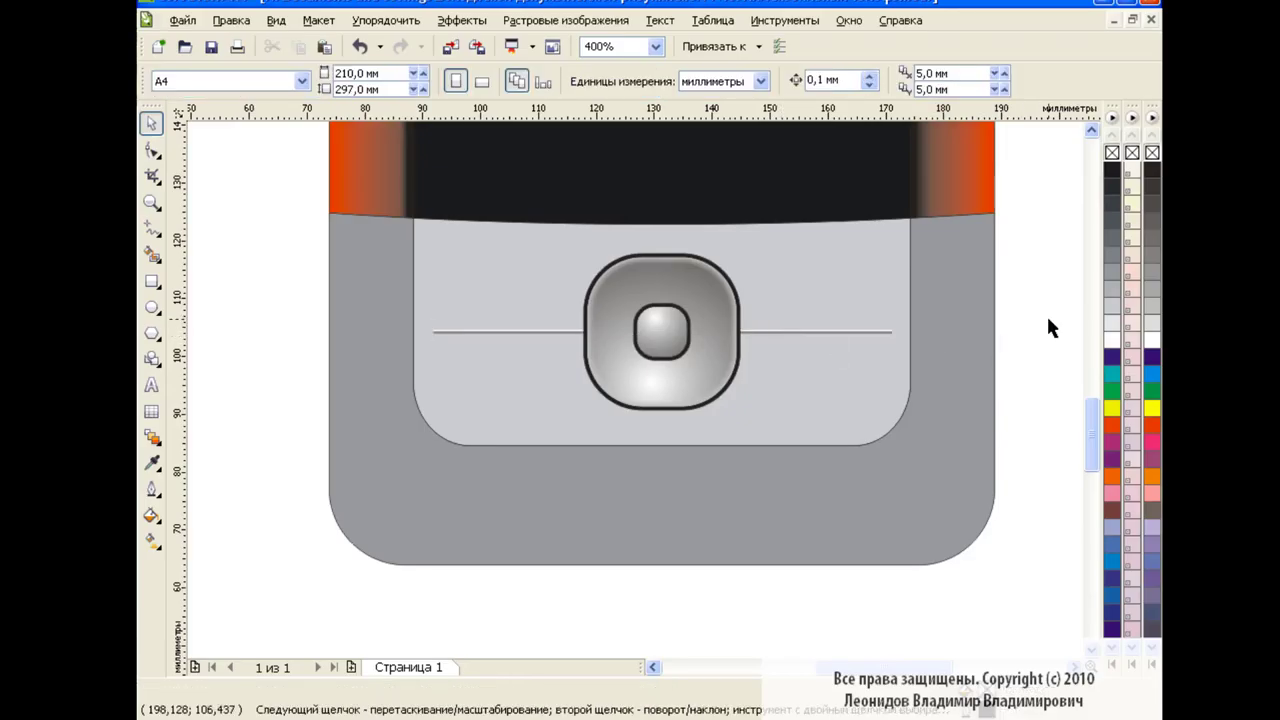
left_click(806, 332)
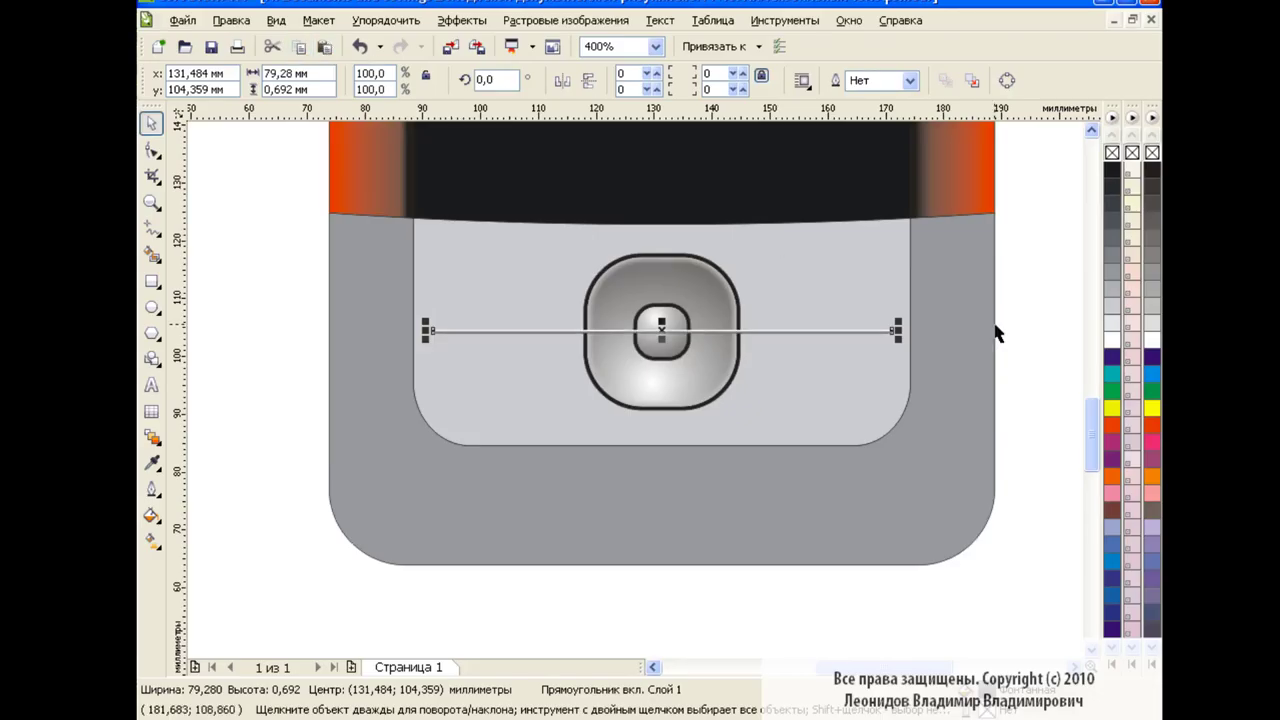
mouse_move(1089, 418)
left_mouse_down()
mouse_move(1085, 390)
mouse_move(1081, 414)
left_mouse_up()
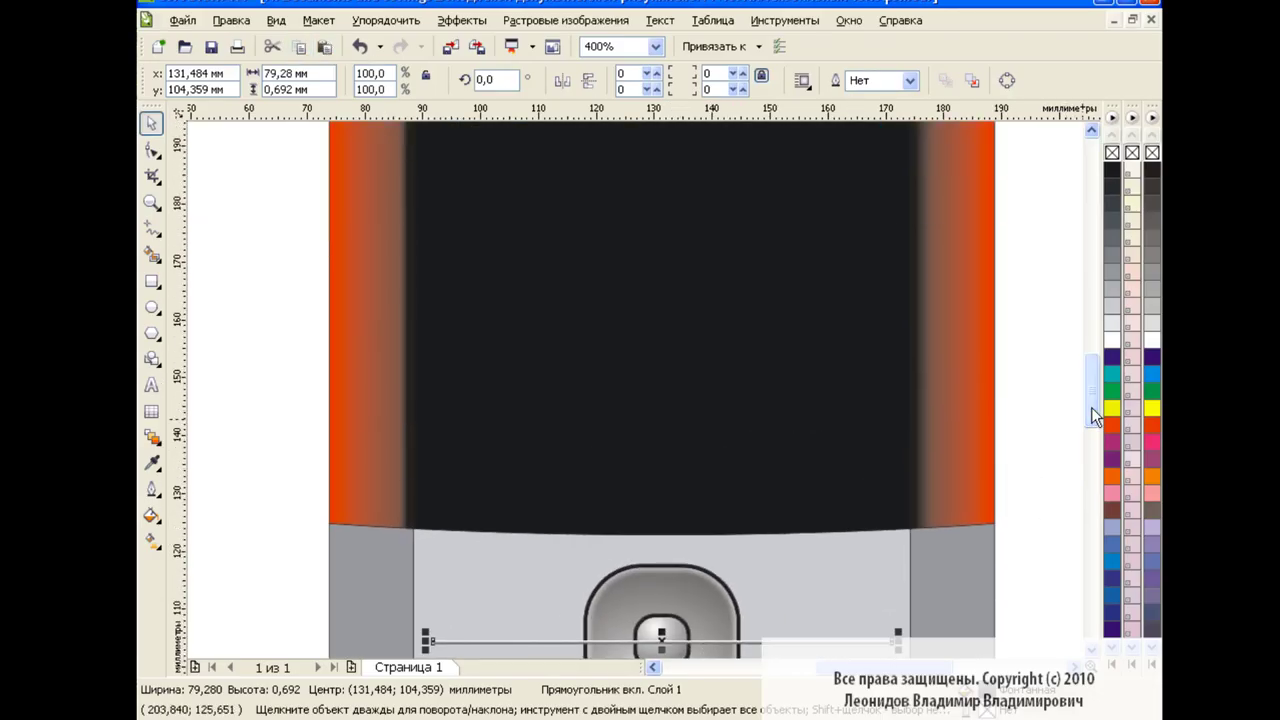
left_click_drag(661, 571, 654, 408)
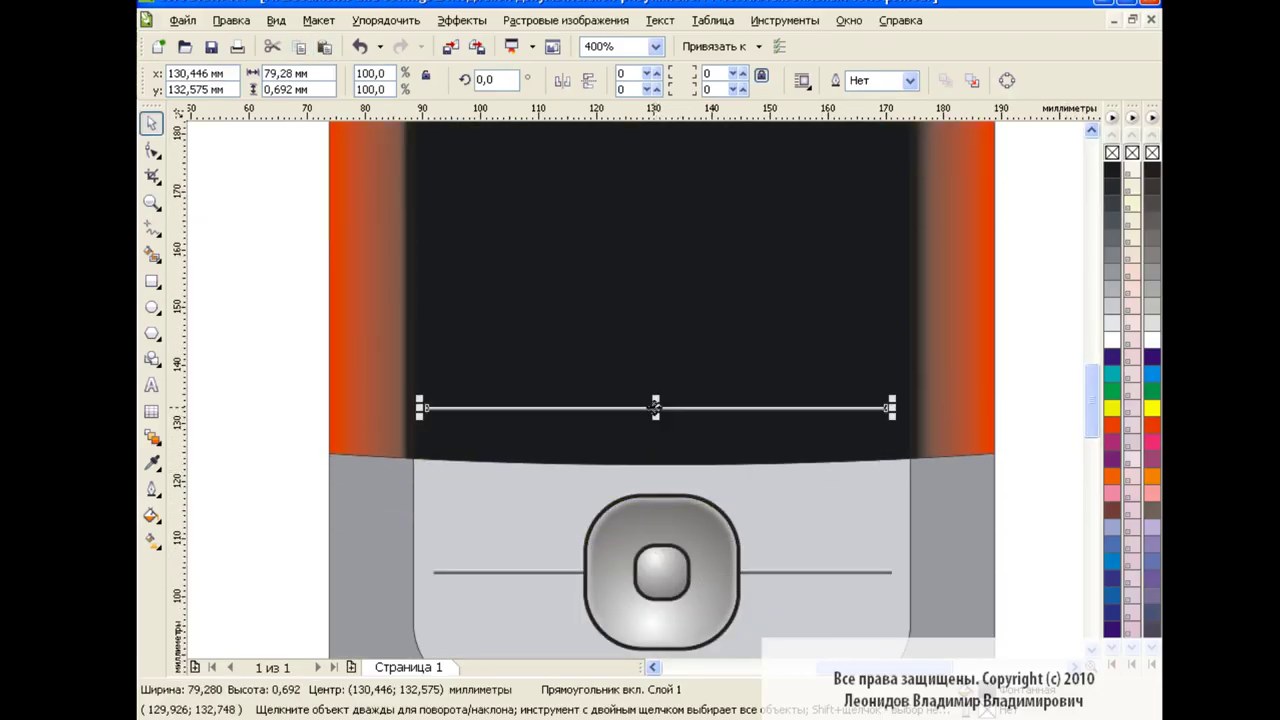
left_click(1060, 380)
Select the black screen shape and zoom out to the whole page
mouse_move(1089, 400)
left_mouse_down()
mouse_move(1089, 358)
mouse_move(1091, 420)
left_mouse_up()
left_click(693, 383)
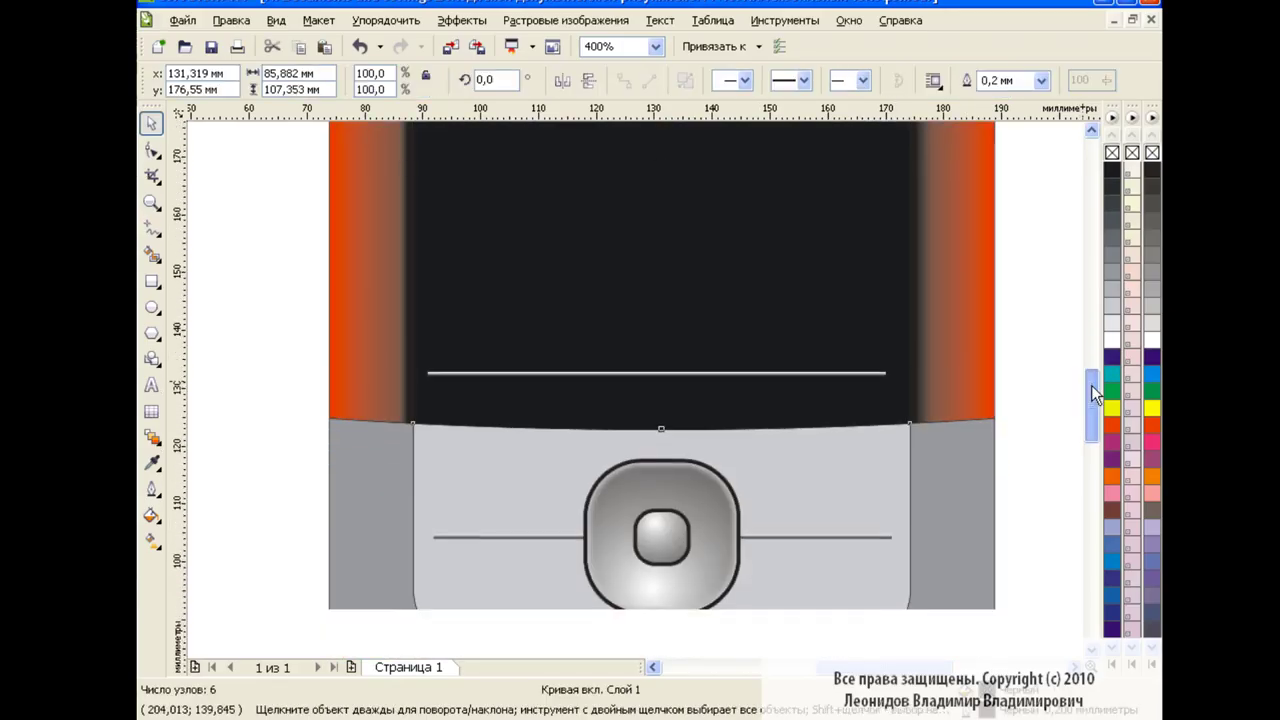
left_click(655, 46)
left_click(632, 168)
left_click(789, 352)
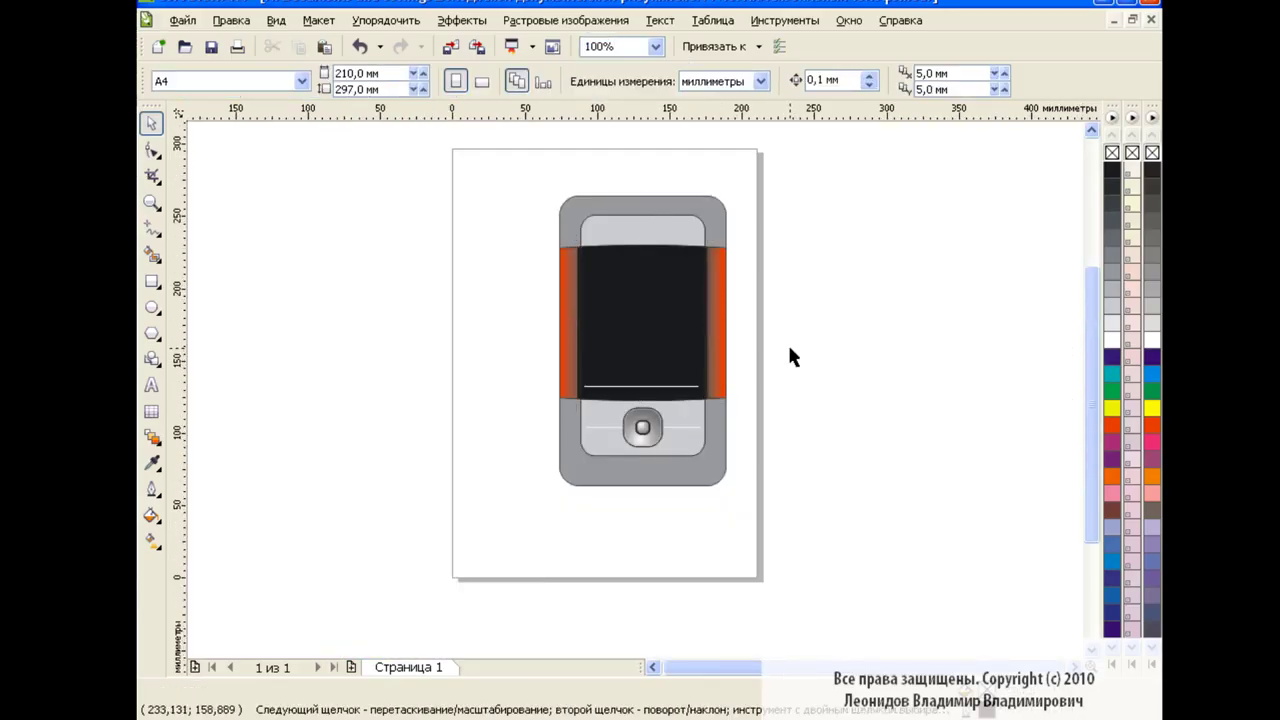
Undo the last screen edit and return the black screen shape to its place
key("ctrl+z")
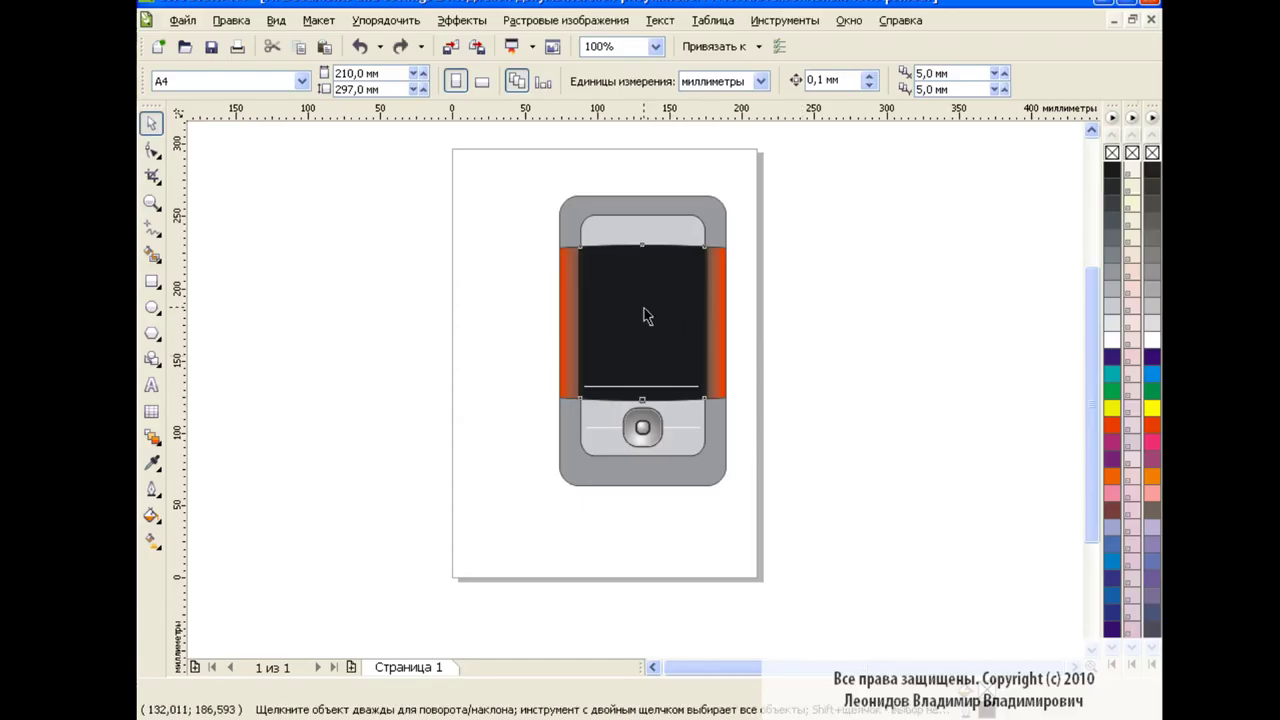
left_click_drag(644, 308, 813, 346)
left_click(361, 47)
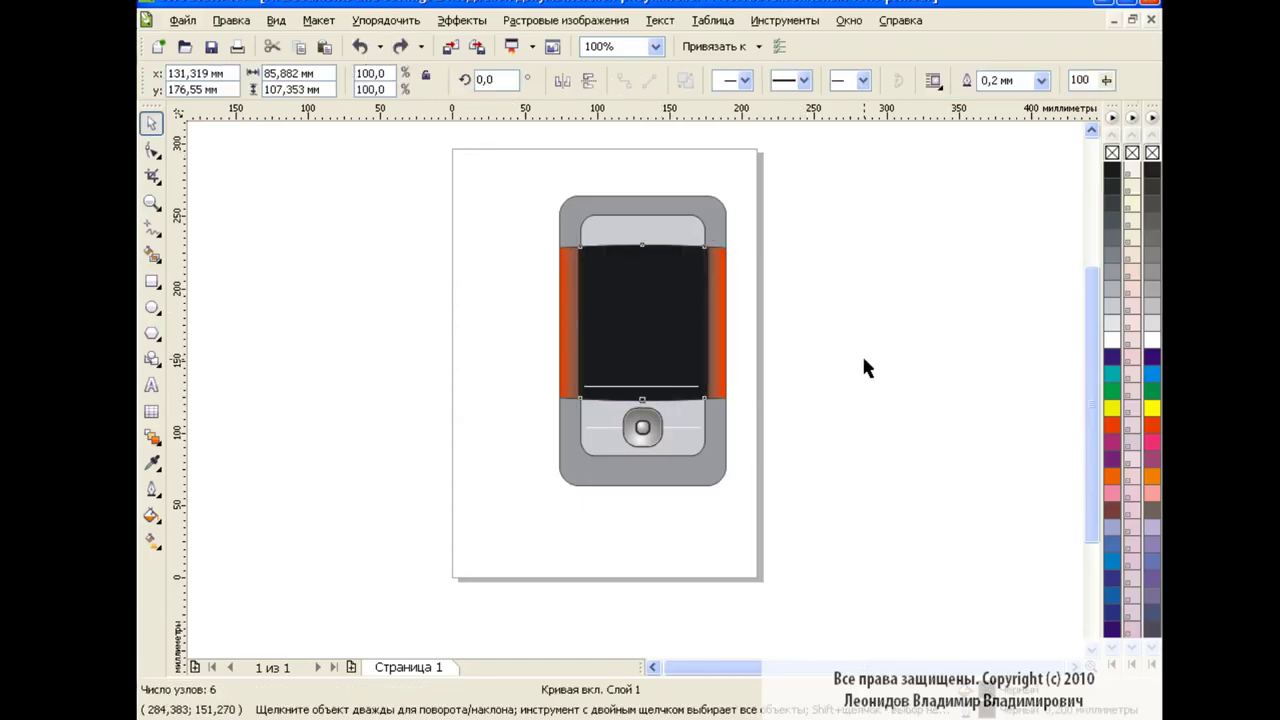
left_click(864, 361)
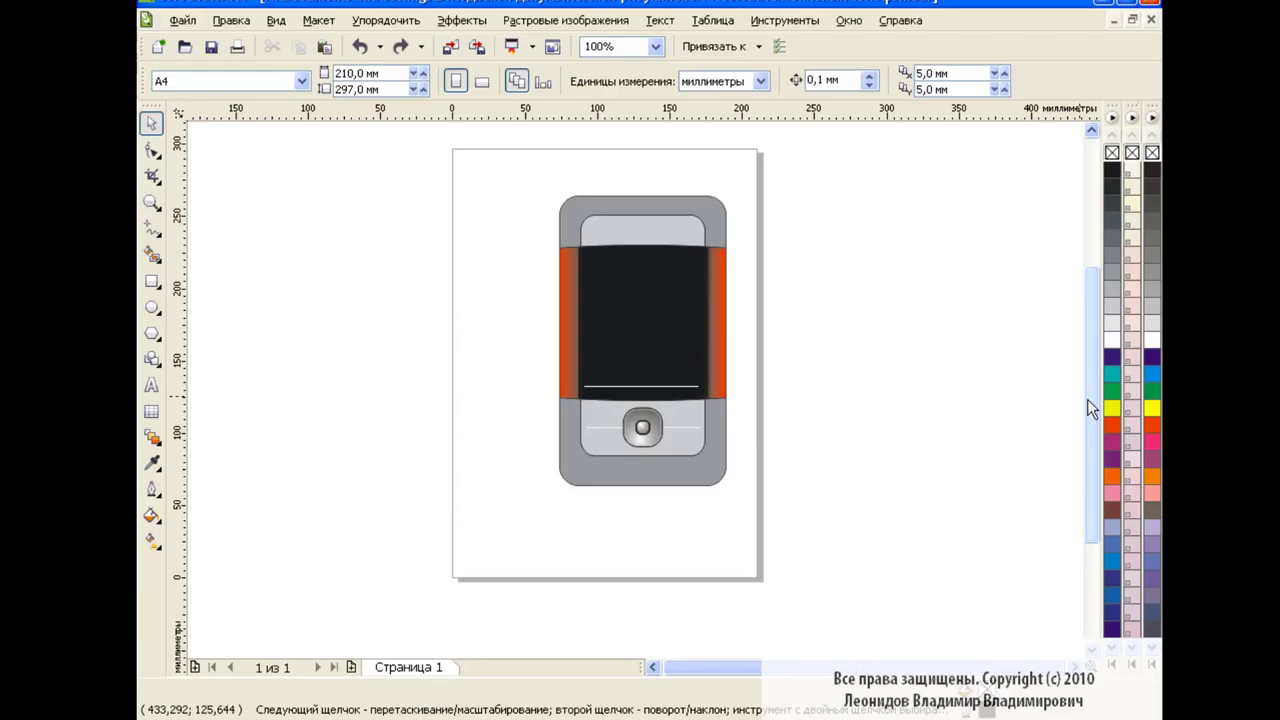
Inspect and select objects in Слой 1 through the Object Manager
left_click(785, 20)
left_click(815, 134)
left_click(925, 190)
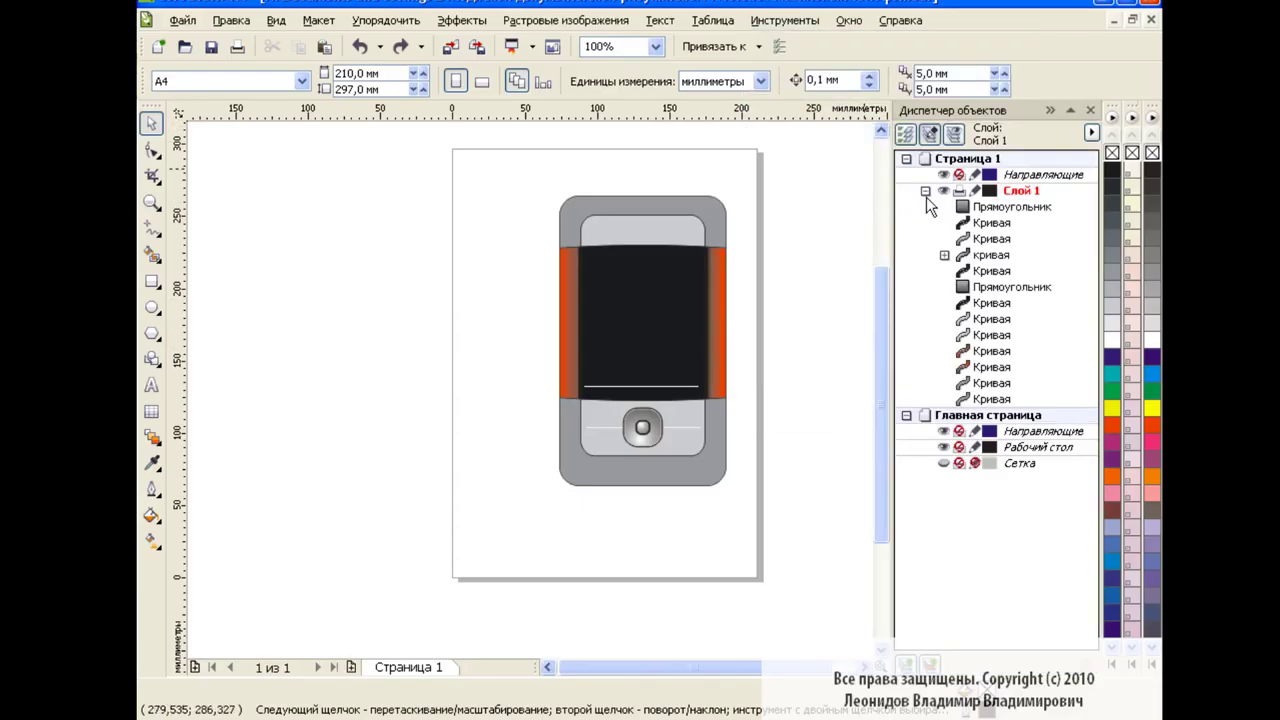
left_click(1001, 288)
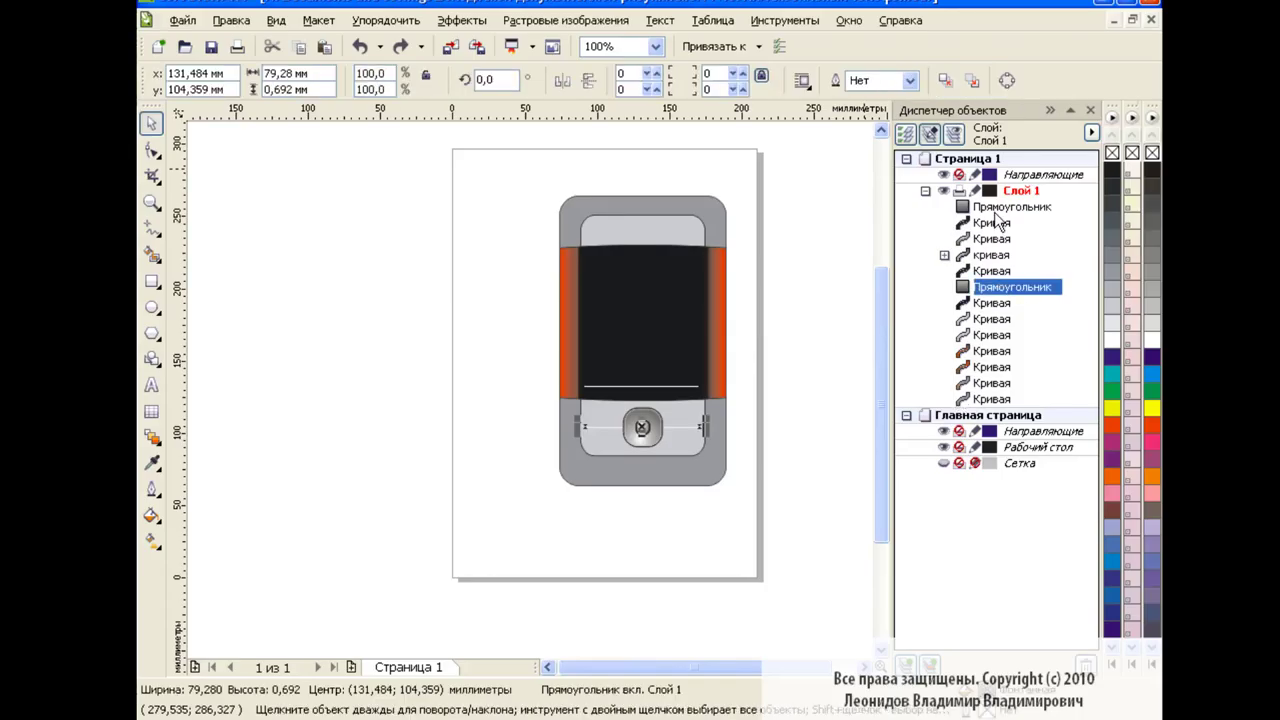
left_click(997, 220)
left_click(1090, 110)
Draw a white rectangle over the black screen and nudge the strip just below it
key("F6")
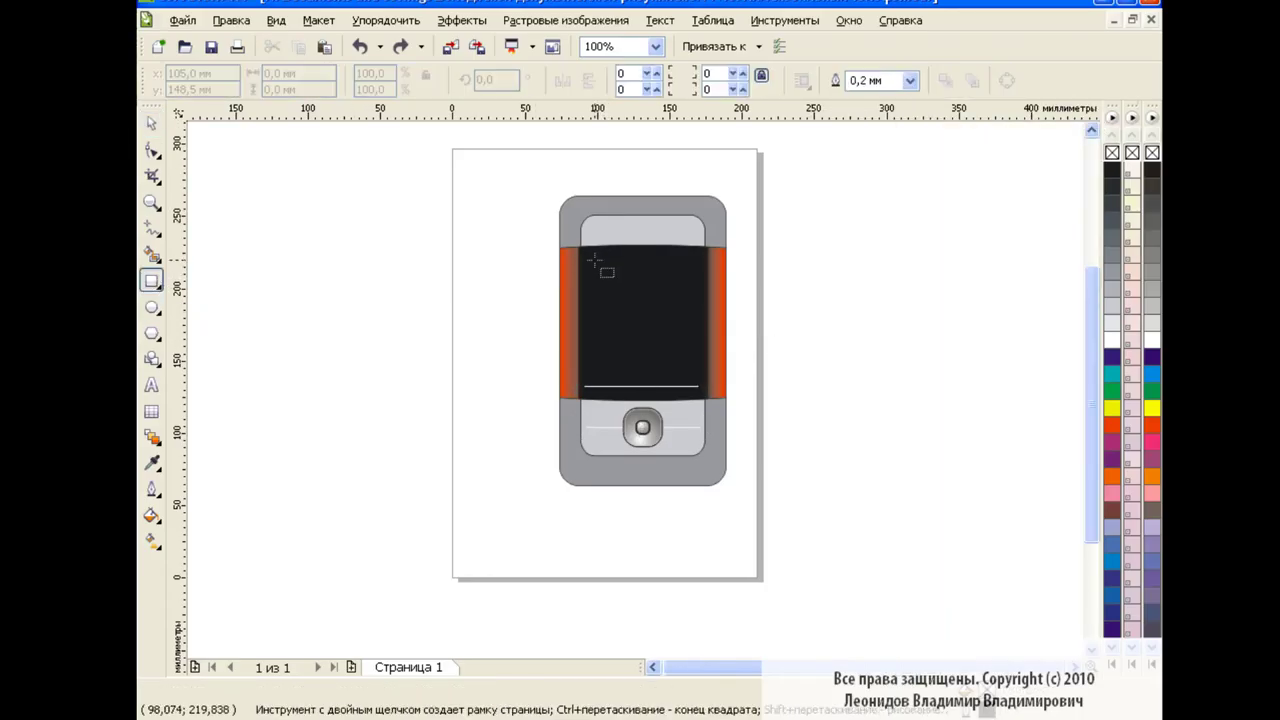
mouse_move(594, 260)
left_mouse_down()
mouse_move(692, 379)
mouse_move(680, 391)
left_mouse_up()
left_click(1112, 340)
key("space")
left_click(660, 384)
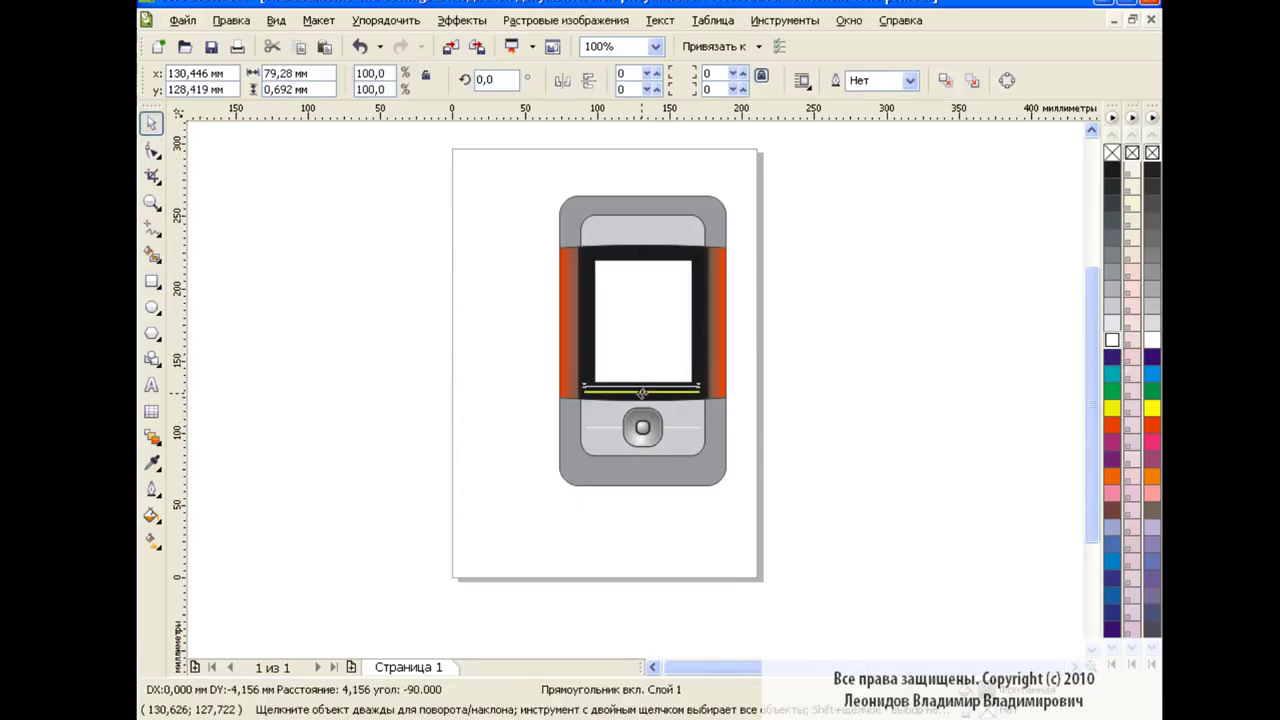
left_click(818, 400)
left_click(655, 46)
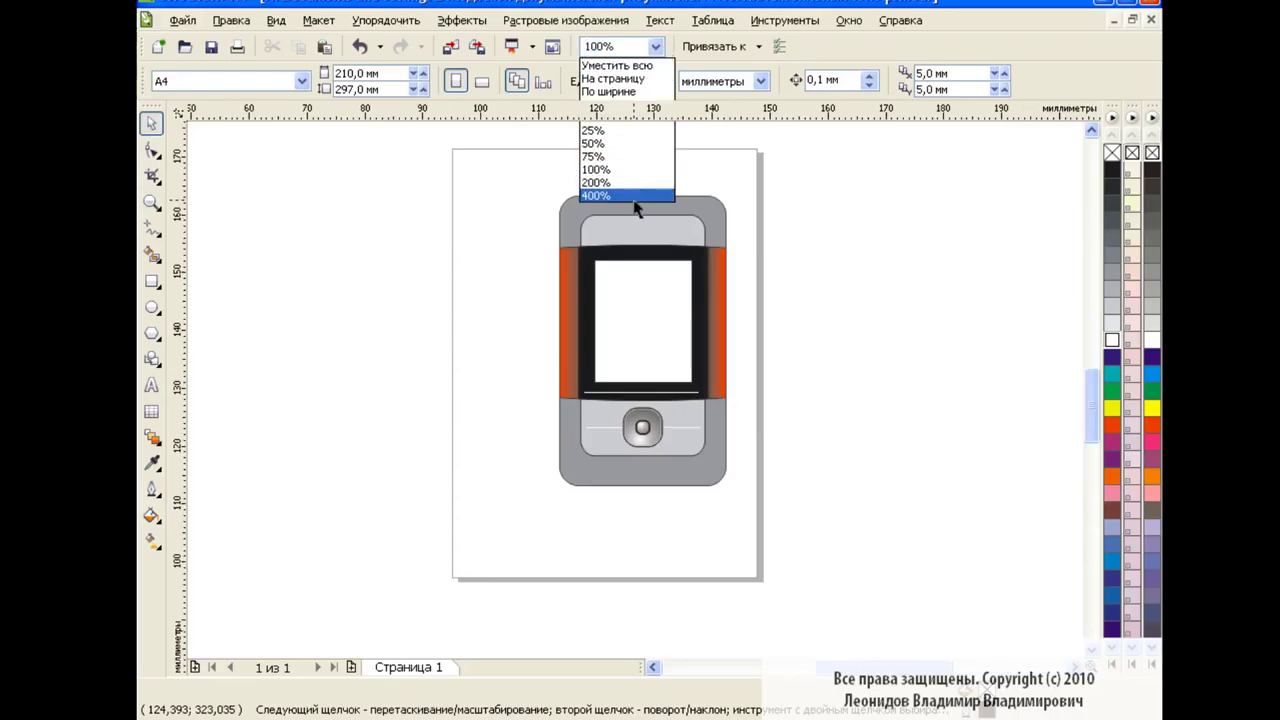
At 400% zoom, draw a small key rectangle left of the navigation button
left_click(636, 196)
left_click_drag(1091, 397, 1088, 409)
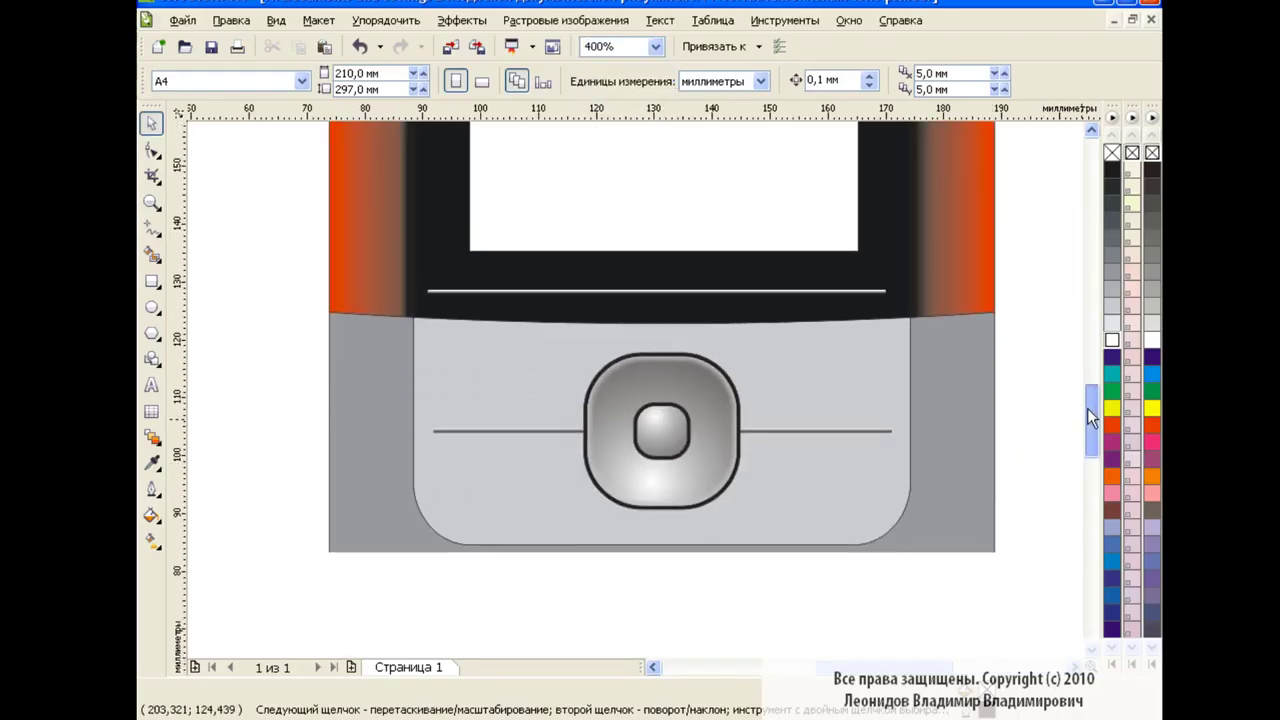
left_click(151, 283)
mouse_move(464, 365)
left_mouse_down()
mouse_move(548, 377)
mouse_move(481, 365)
mouse_move(503, 386)
left_mouse_up()
key("space")
left_click(286, 349)
left_click(480, 365)
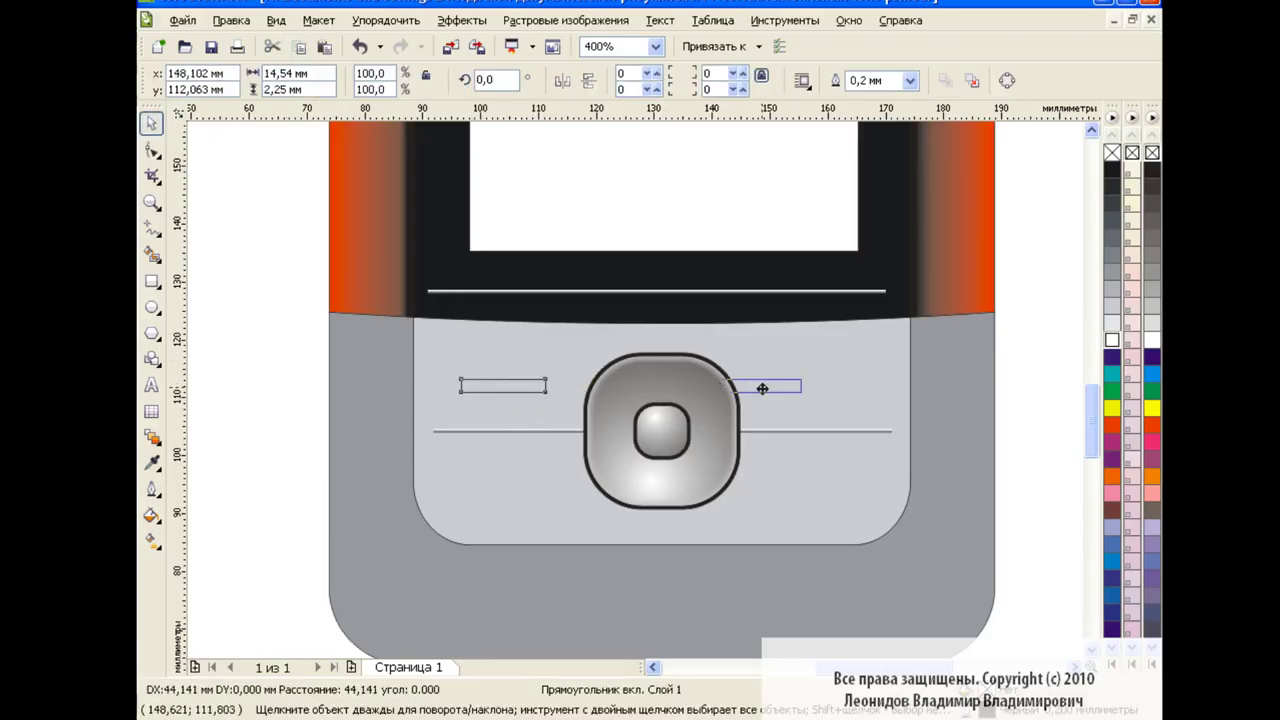
Copy the key rectangle to the right and below the line, aligning all four
left_click_drag(503, 385, 812, 386)
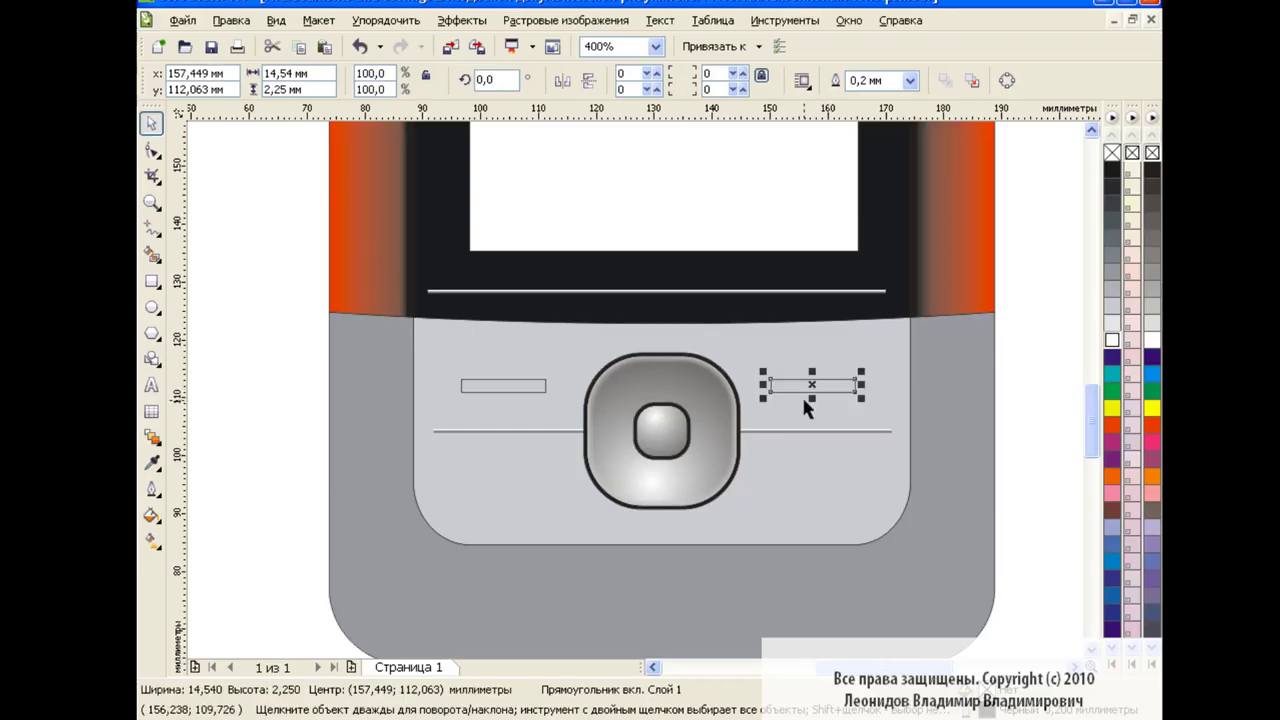
left_click(476, 385)
left_click_drag(505, 385, 506, 477)
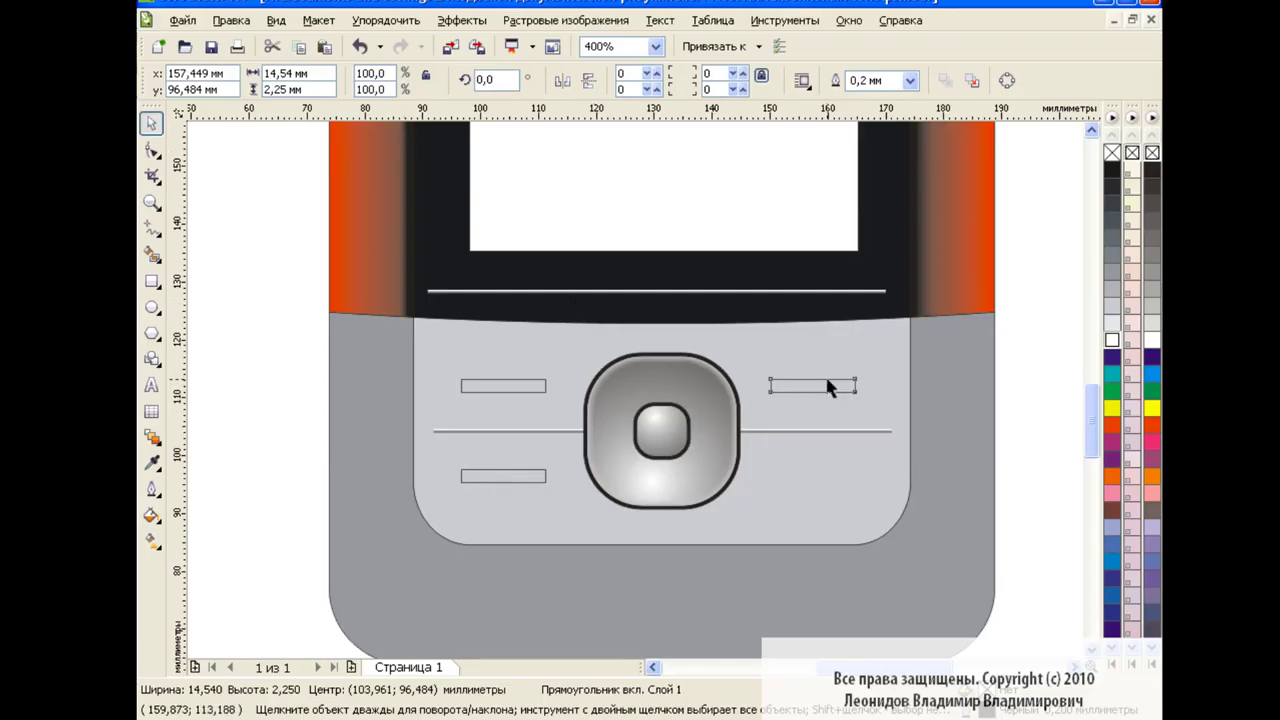
left_click_drag(816, 384, 813, 481)
left_click(277, 368)
left_click(813, 476)
left_click(300, 372)
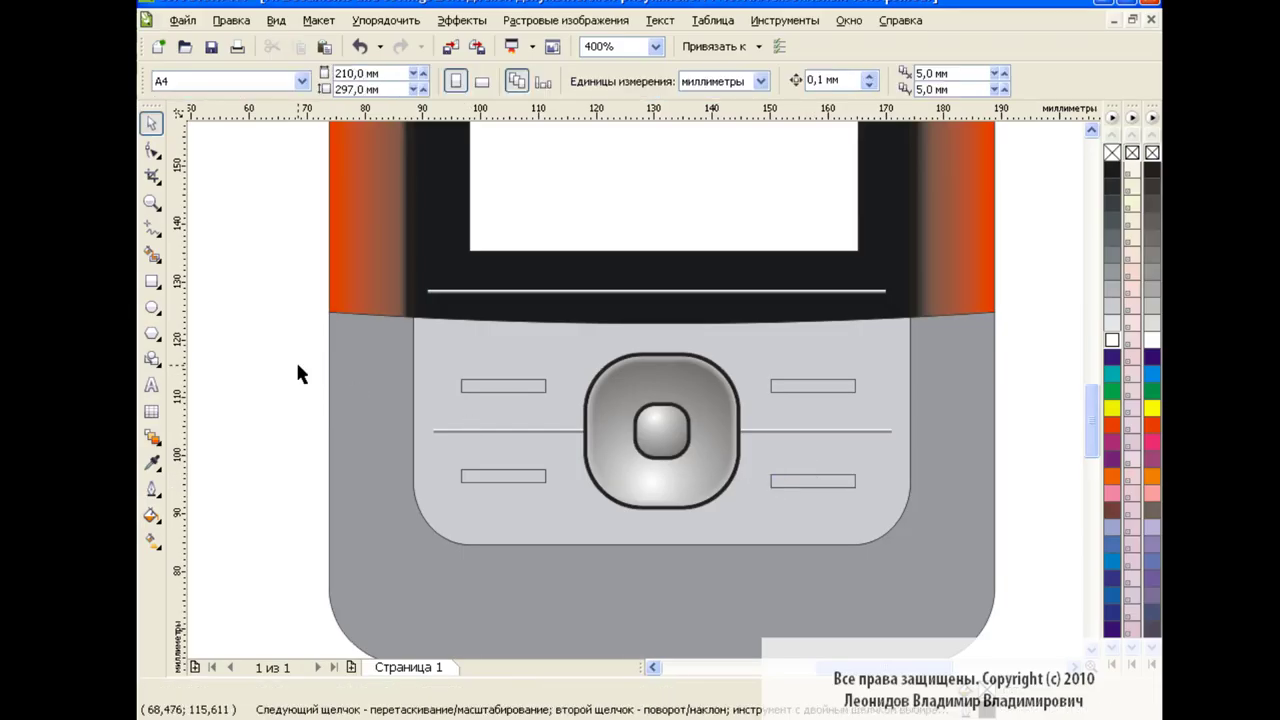
left_click(515, 390)
Fill both upper keys dark purple, the lower-left green and the lower-right orange-red
left_click(1111, 373)
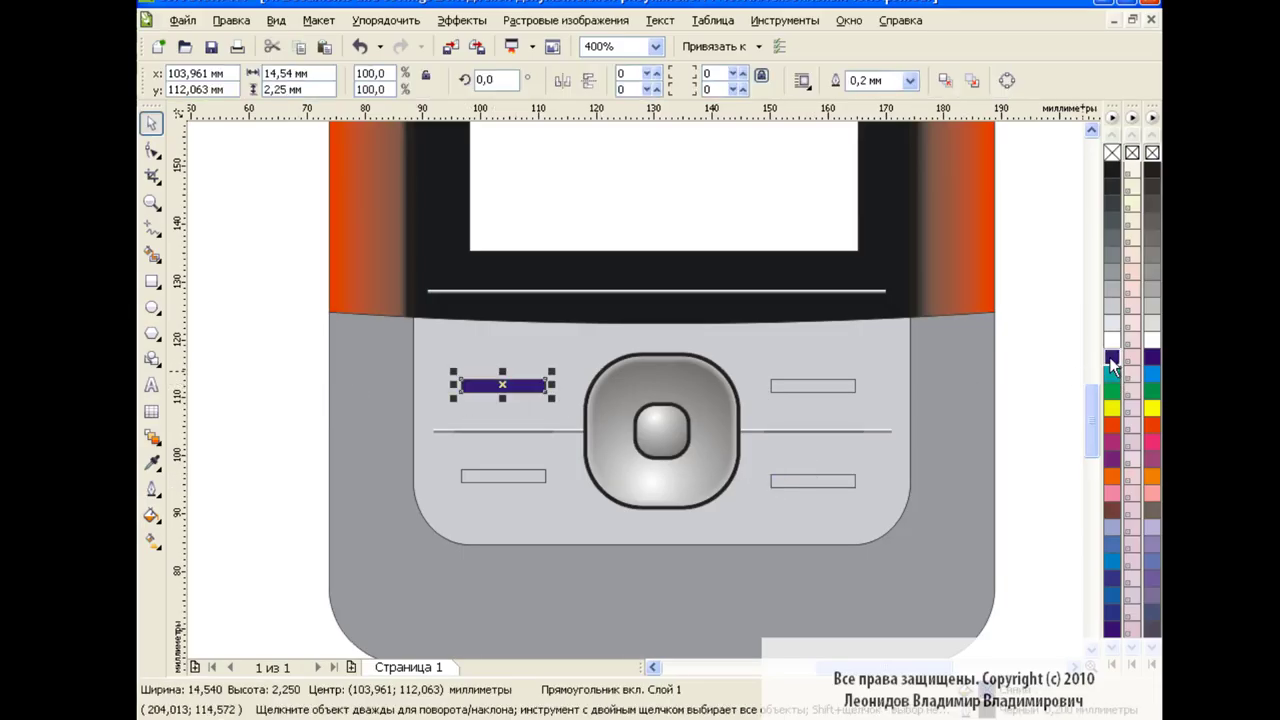
left_click(813, 386)
left_click(1111, 358)
left_click(540, 478)
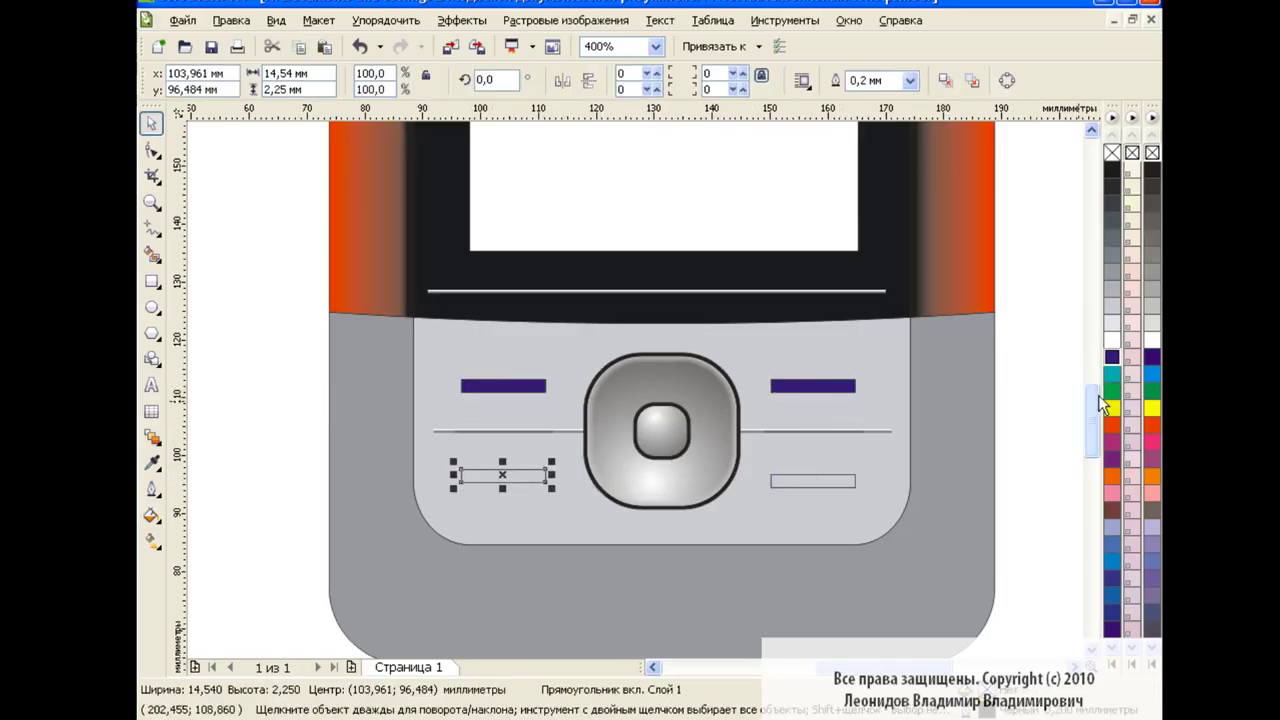
left_click(1111, 390)
left_click(816, 480)
left_click(1111, 424)
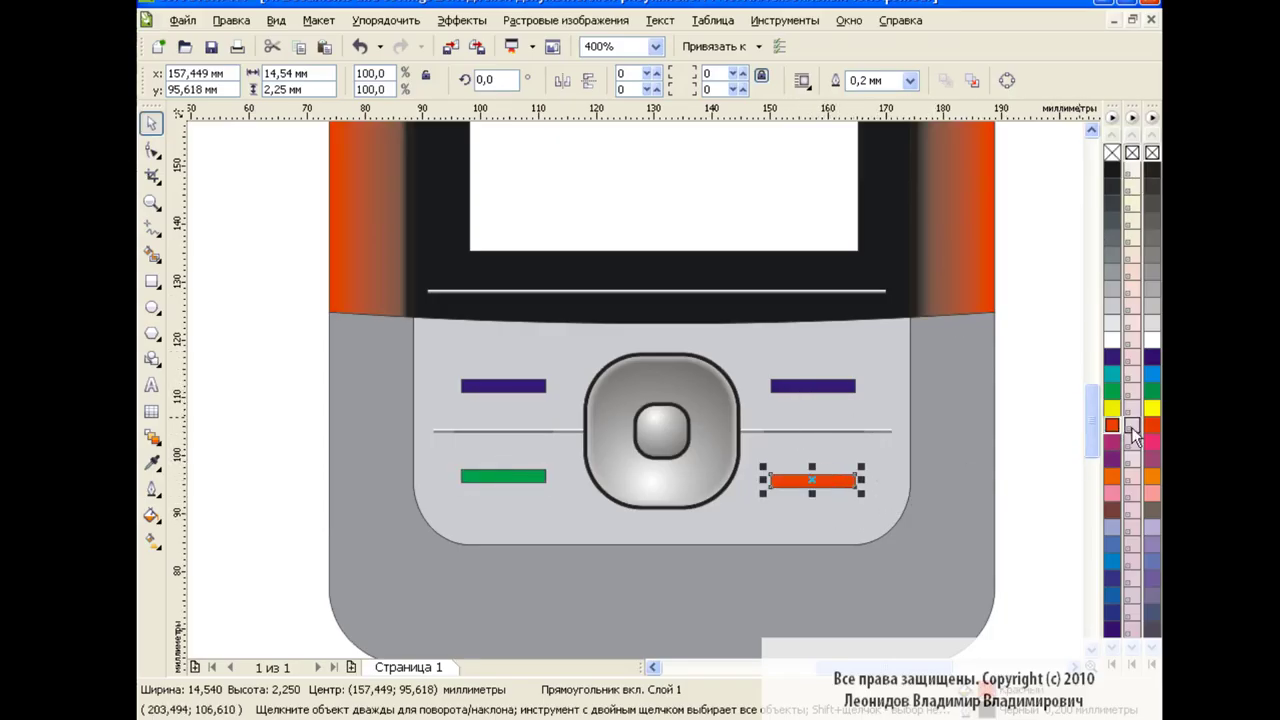
Cycle through the coloured keys to check them, then deselect everything
key("Tab")
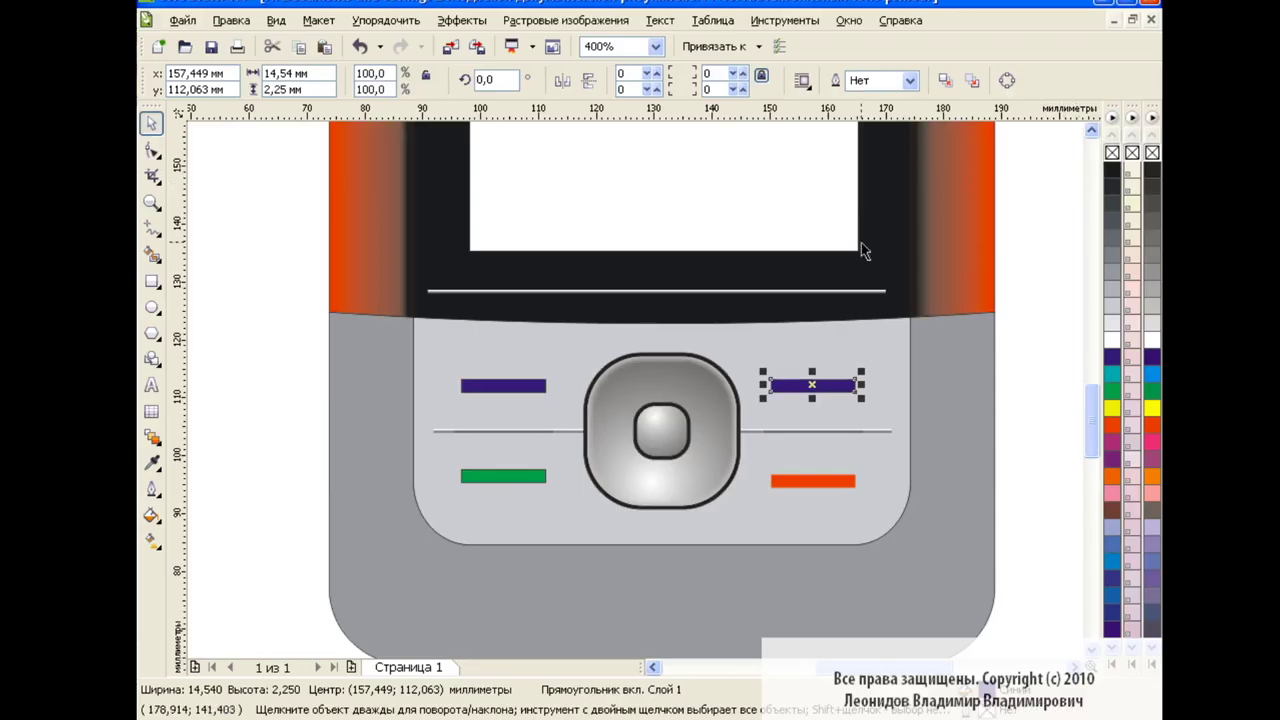
key("Tab")
left_click(546, 479, "shift")
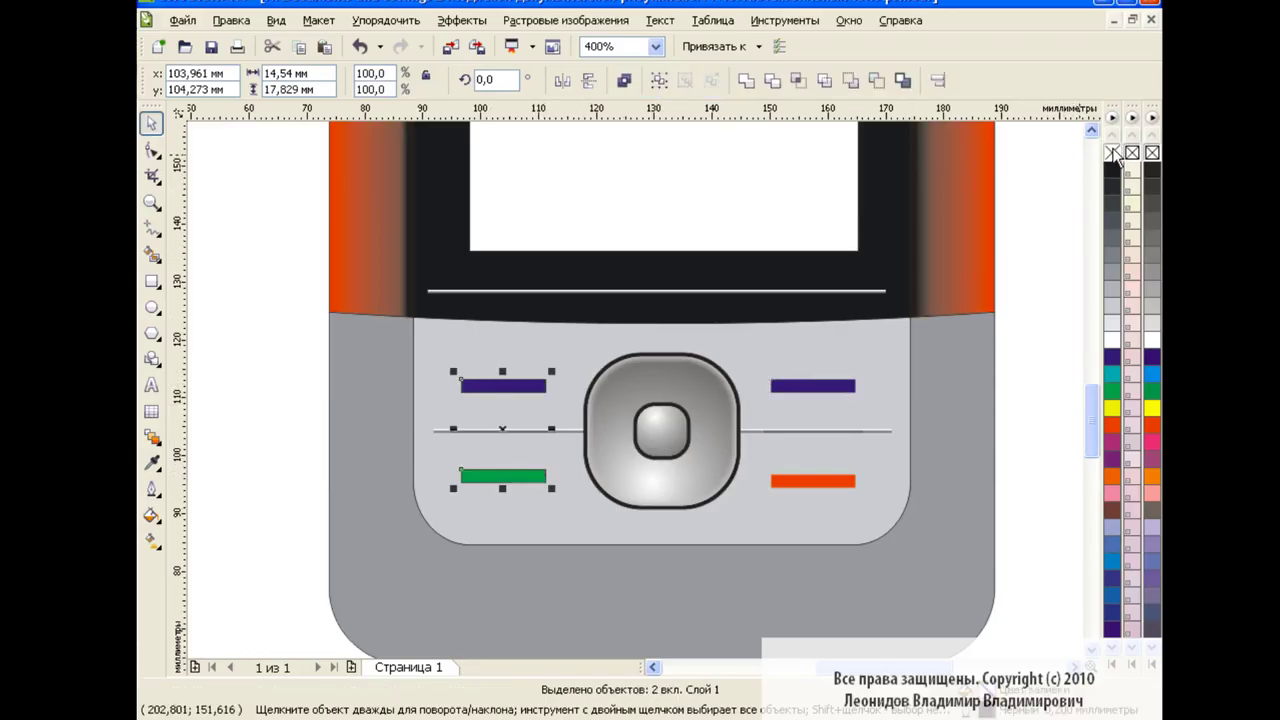
left_click(1047, 337)
scroll(1050, 360, "up", 2)
Zoom to 200% and give the grey lower phone body a radial gradient centred near the keypad
left_click(660, 48)
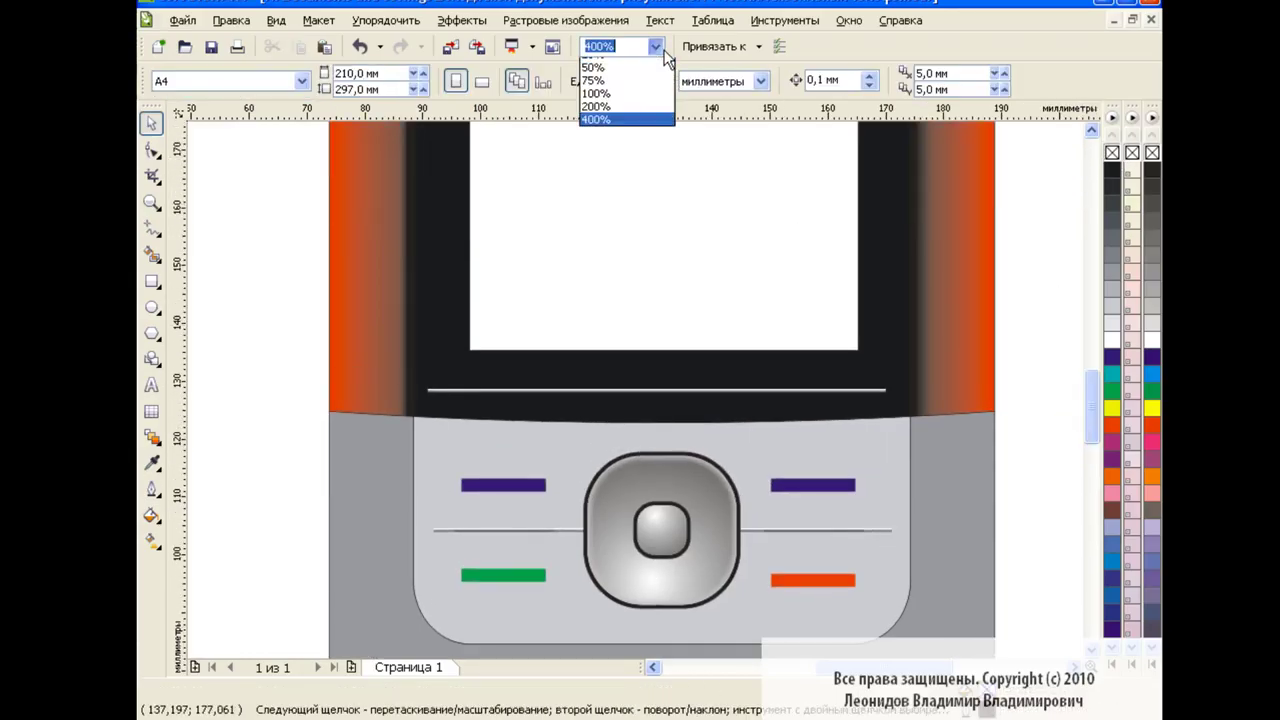
left_click(620, 180)
left_click(531, 548)
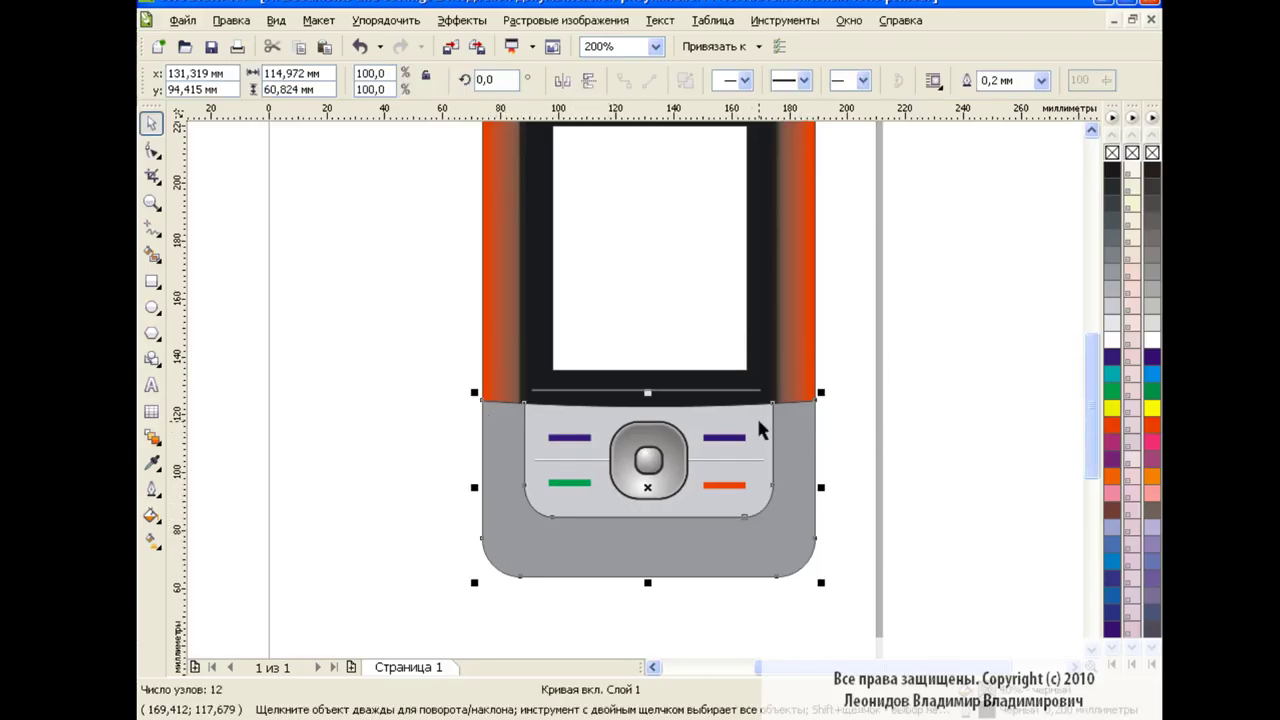
left_click(163, 530)
left_click(243, 543)
left_click(245, 81)
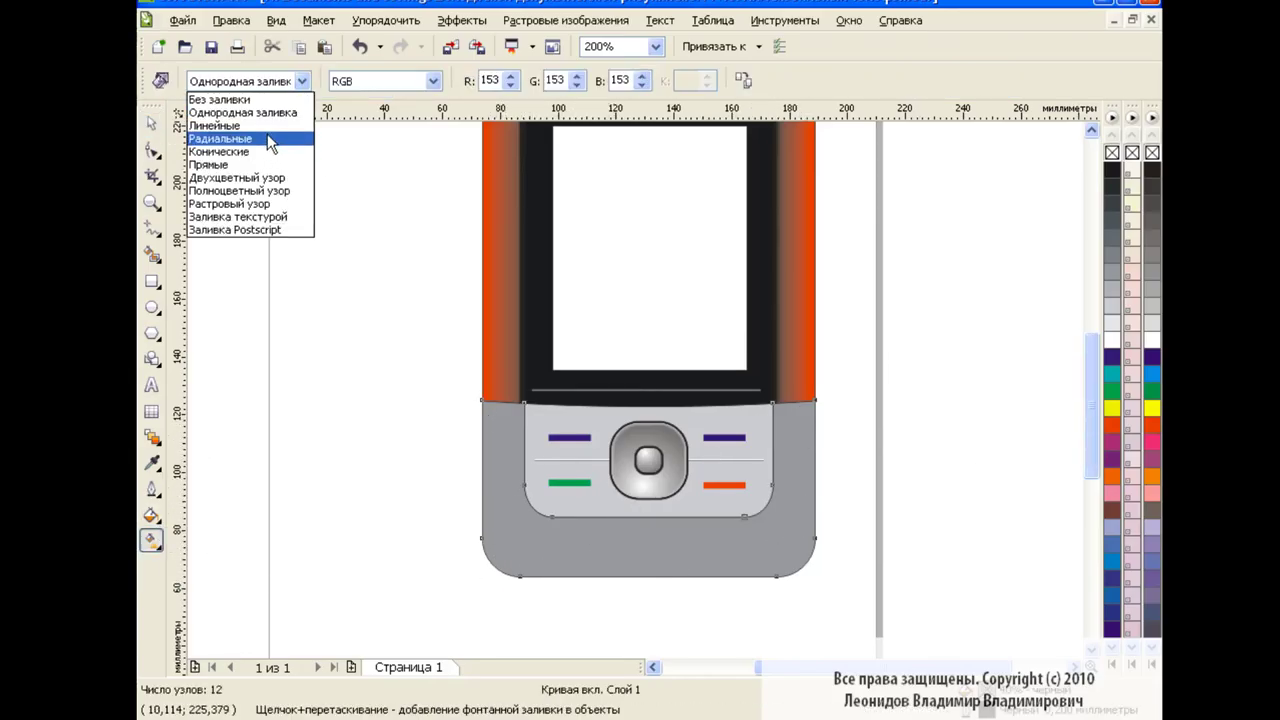
left_click(267, 133)
left_click_drag(648, 487, 524, 540)
mouse_move(735, 487)
left_mouse_down()
mouse_move(578, 488)
mouse_move(614, 457)
left_mouse_up()
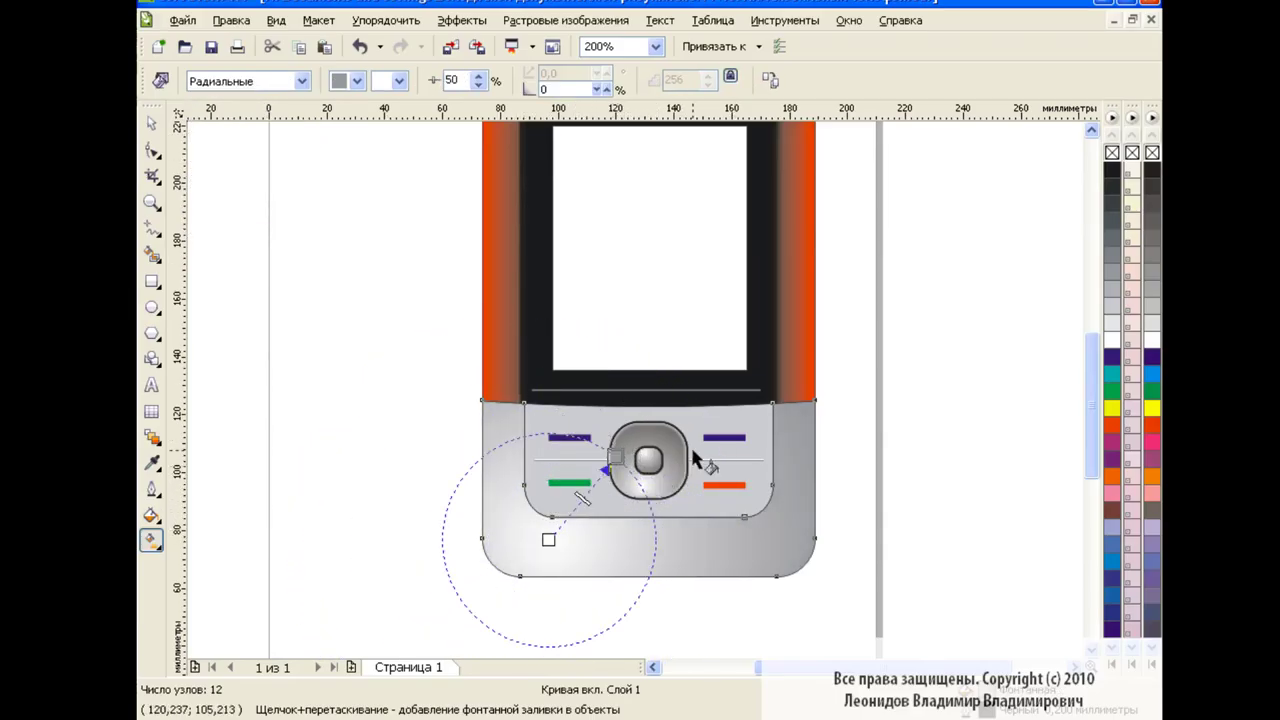
Give the grey top shape a radial gradient with its centre moved to the upper right
scroll(1088, 418, "up", 3)
scroll(1088, 418, "up", 1)
left_click(782, 266)
left_click(301, 81)
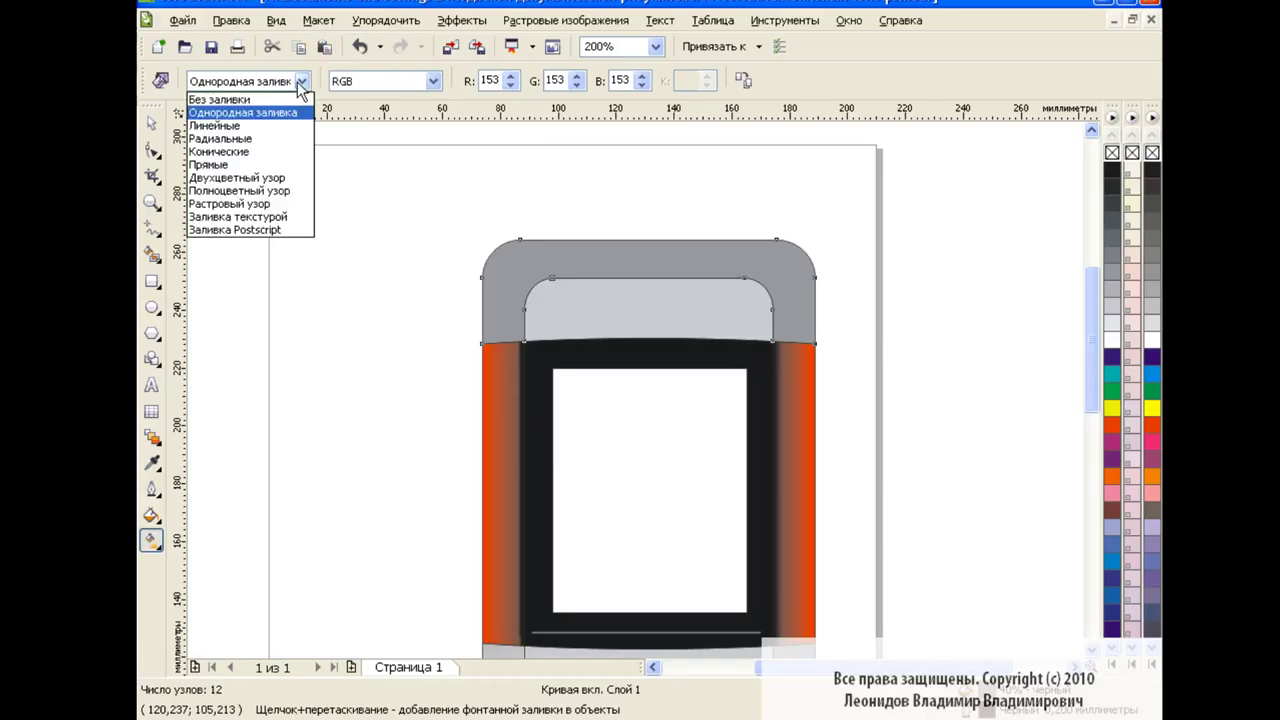
left_click(273, 138)
mouse_move(655, 287)
left_mouse_down()
mouse_move(743, 263)
mouse_move(701, 287)
mouse_move(706, 326)
mouse_move(714, 310)
left_mouse_up()
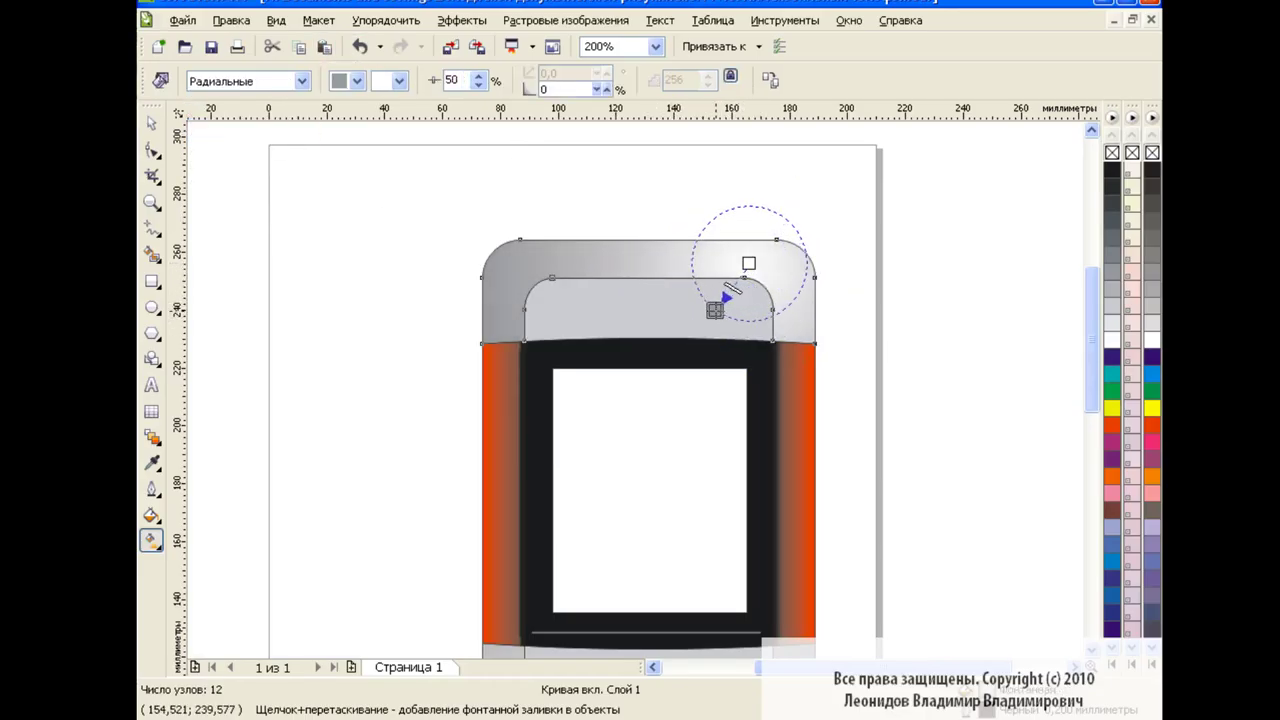
left_click(152, 122)
scroll(1091, 300, "down", 1)
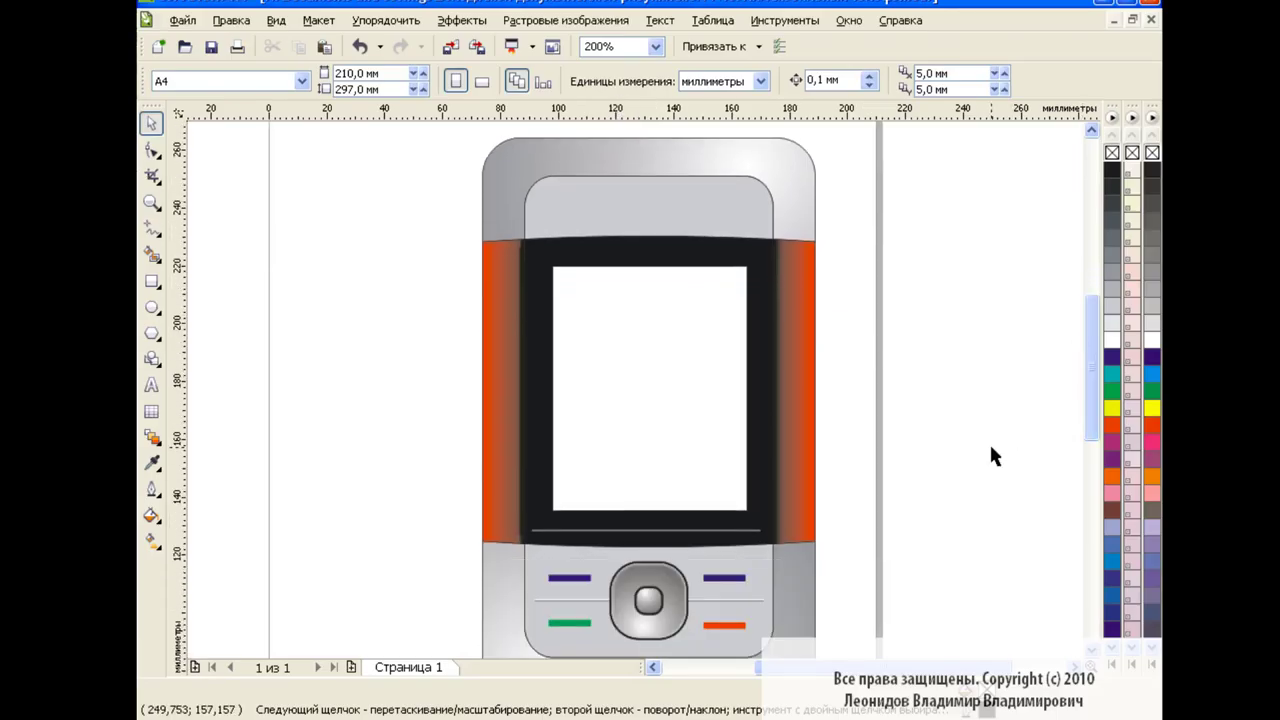
left_click(705, 374)
Apply a radial fill to the screen, centred upper left and spreading toward the lower right
left_click(152, 541)
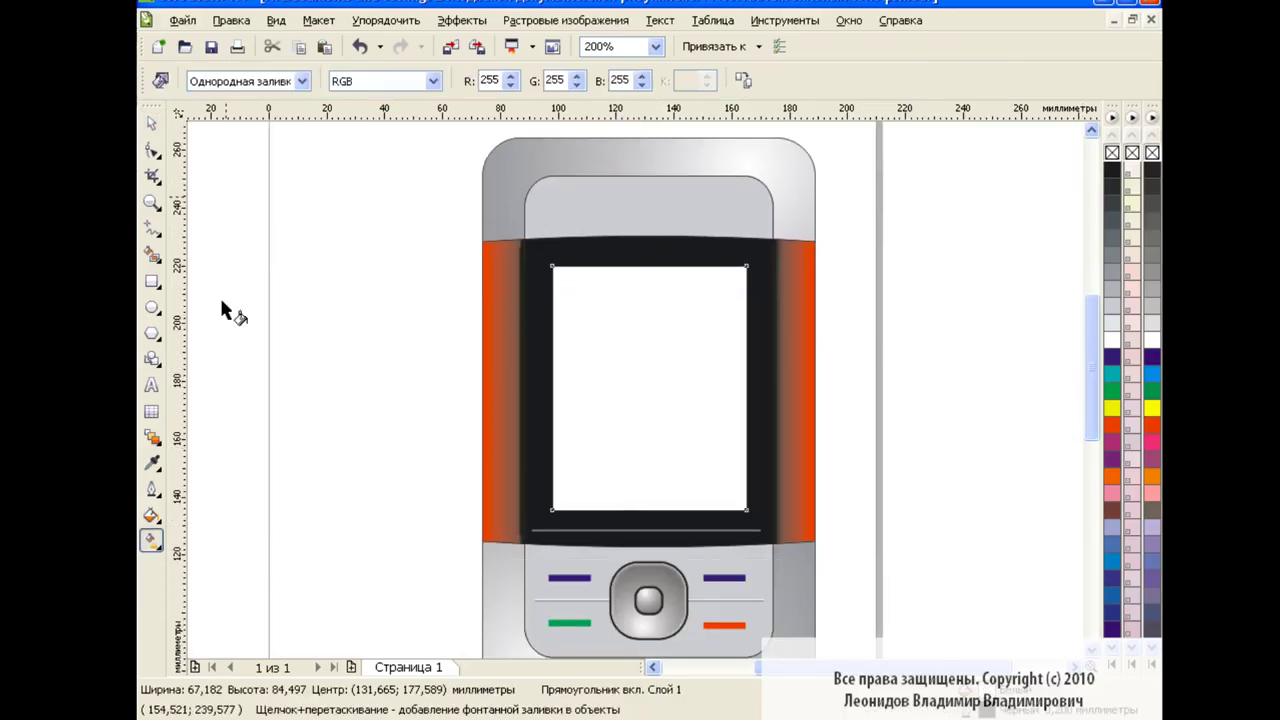
left_click(245, 81)
left_click(272, 130)
left_click_drag(648, 387, 598, 312)
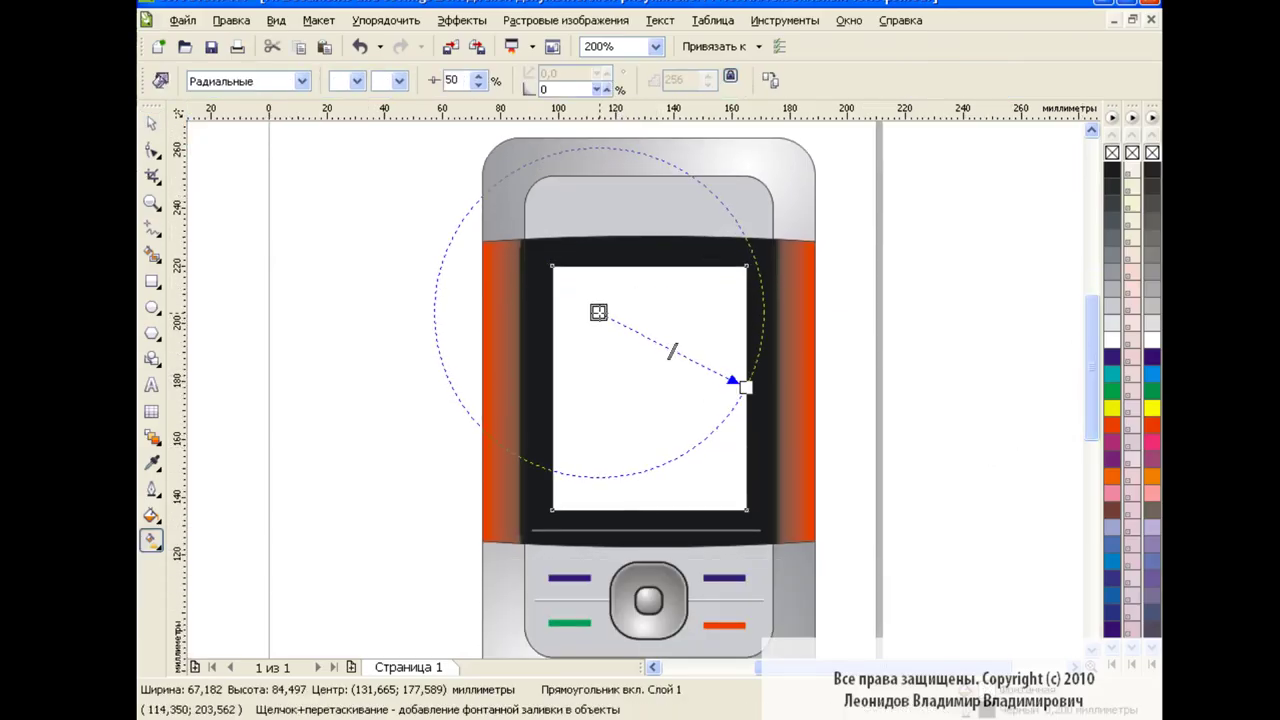
left_click_drag(744, 386, 706, 437)
Set the screen gradient colours to dark purple and blue, then deselect
left_click(357, 81)
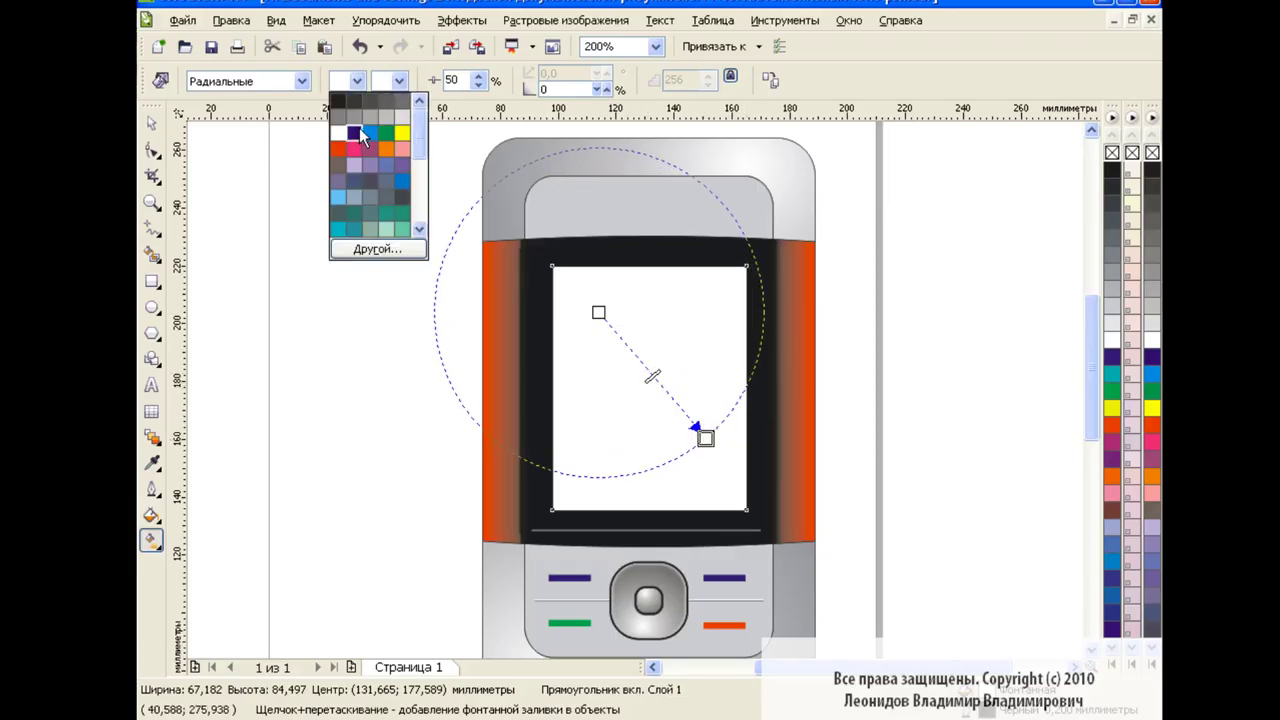
left_click(355, 133)
left_click(398, 81)
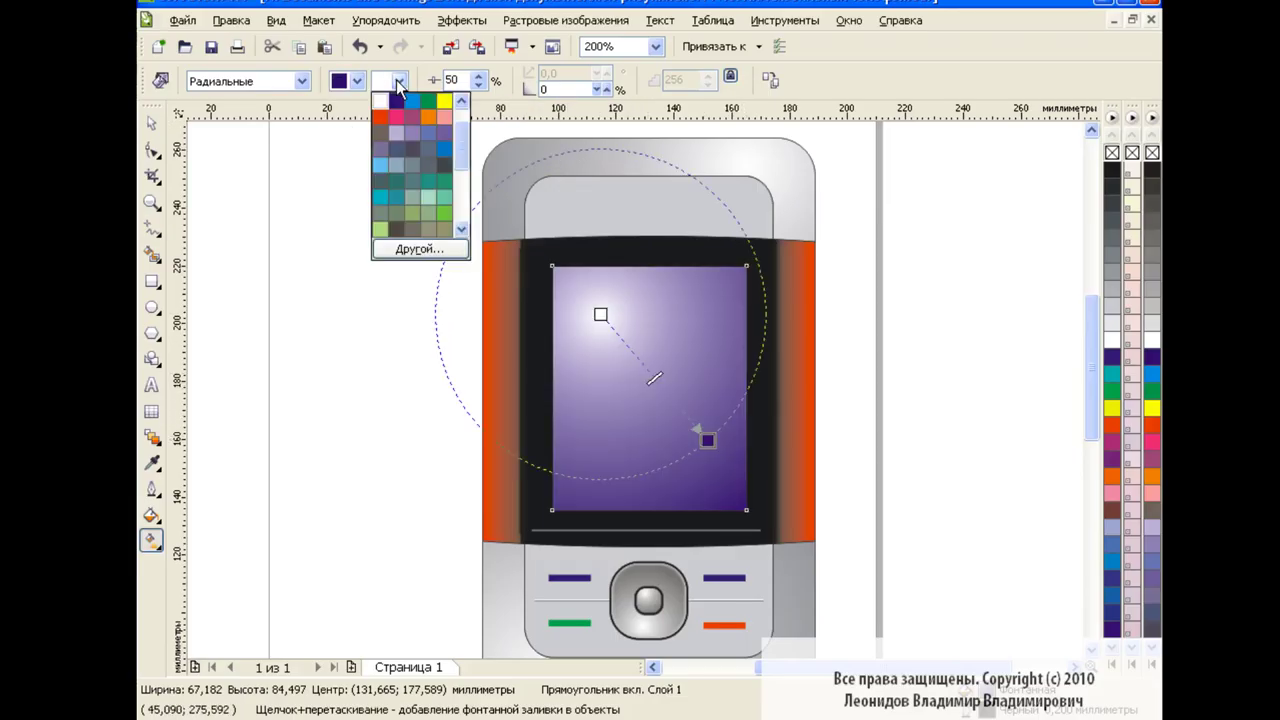
left_click(357, 81)
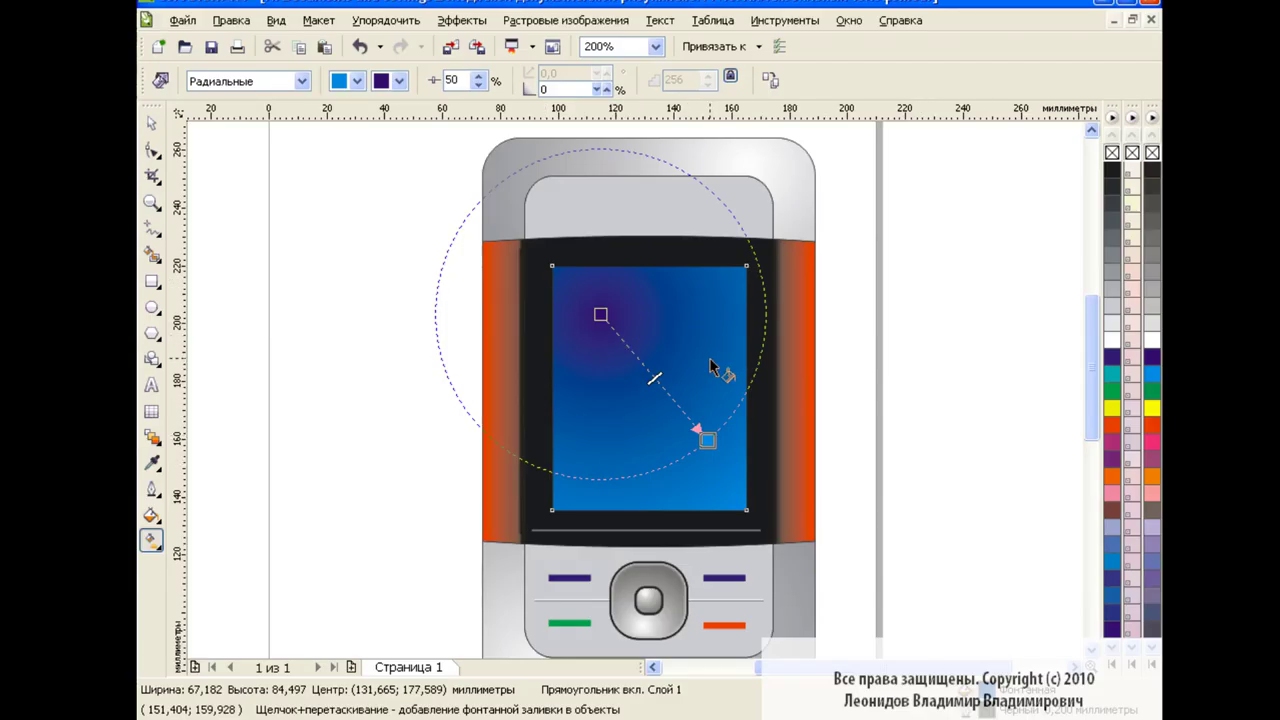
key("space")
left_click(404, 305)
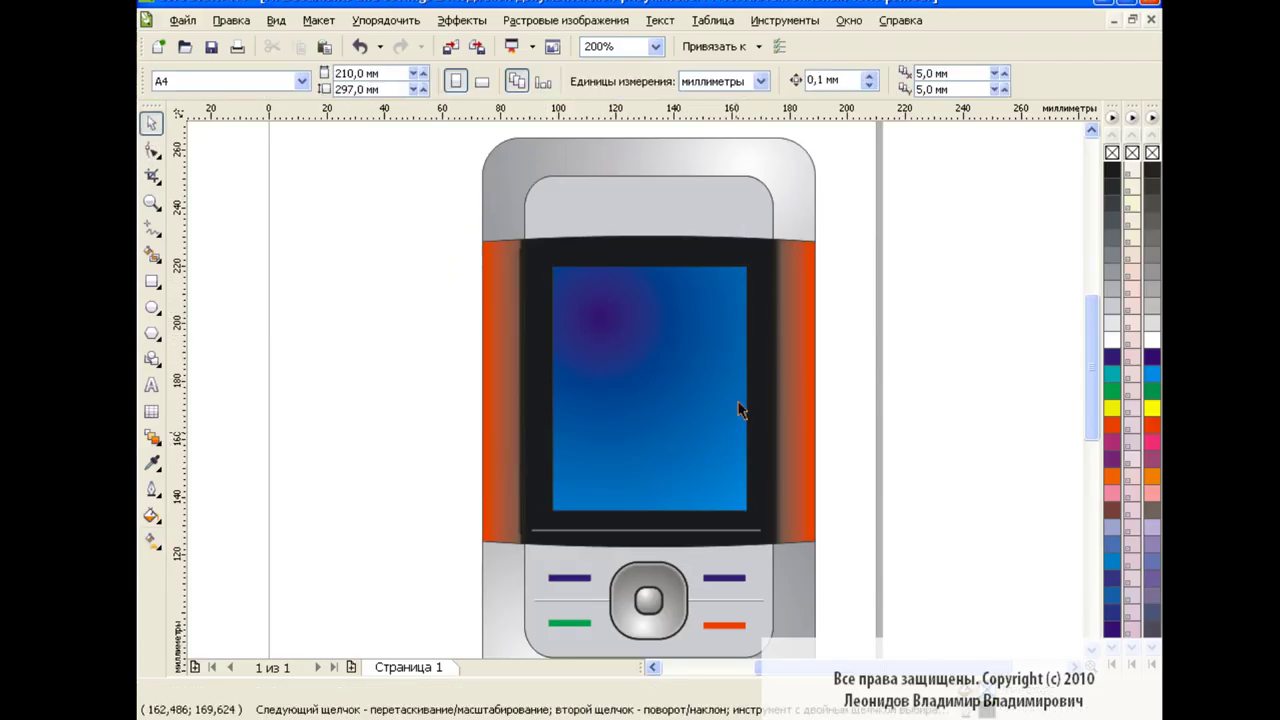
scroll(1085, 351, "down", 3)
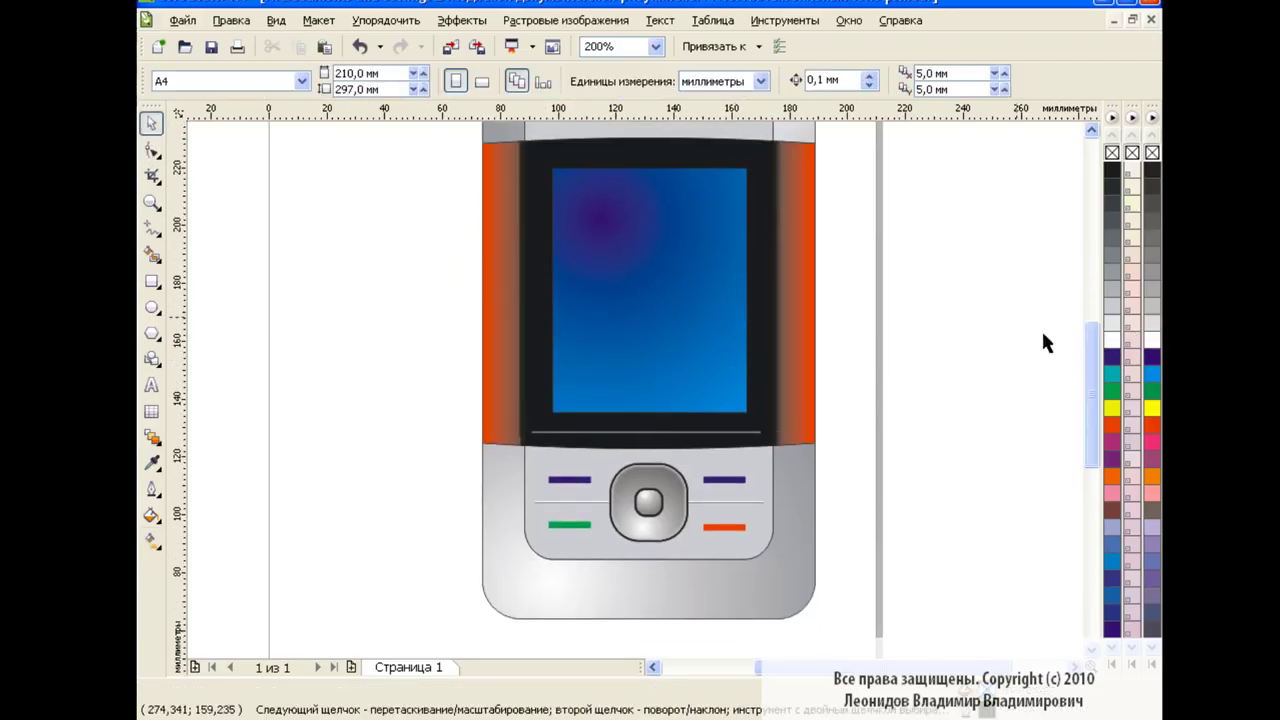
left_click(655, 46)
At 100% zoom, Smart Fill a white arc shape across the screen top using a temporary circle
left_click(600, 169)
left_click(152, 307)
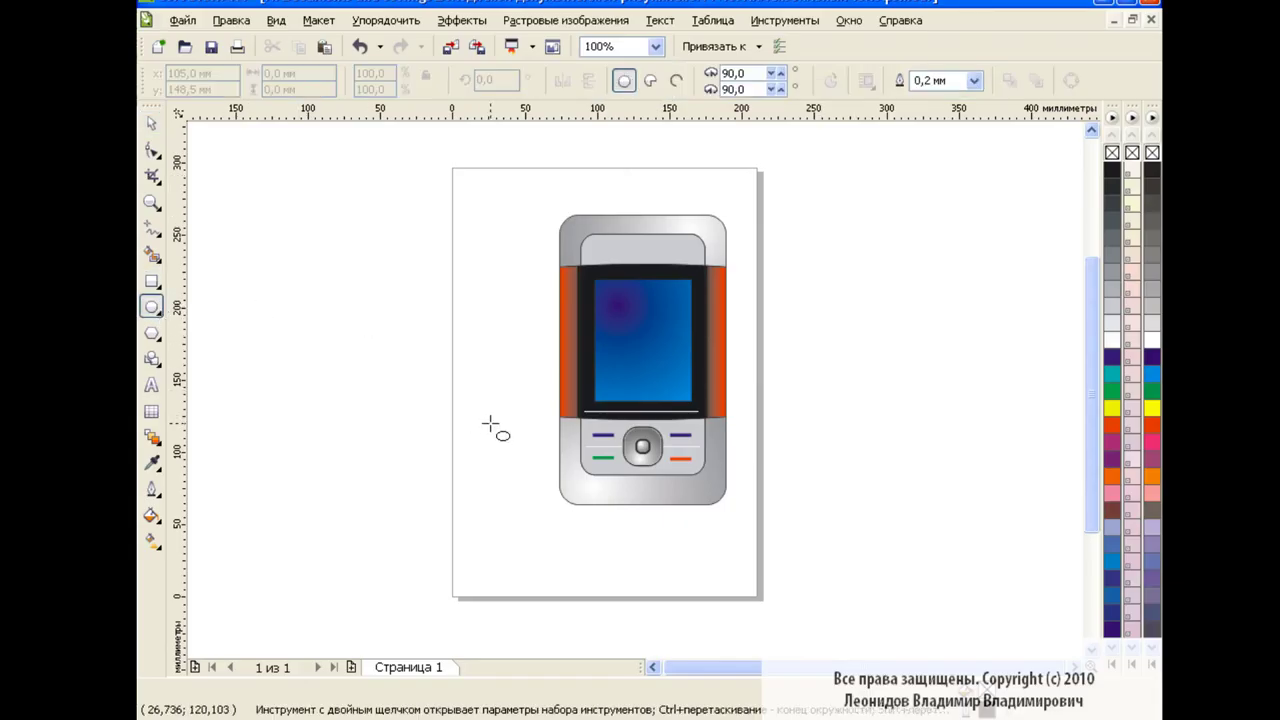
left_click_drag(515, 342, 871, 608)
left_click_drag(724, 536, 726, 510)
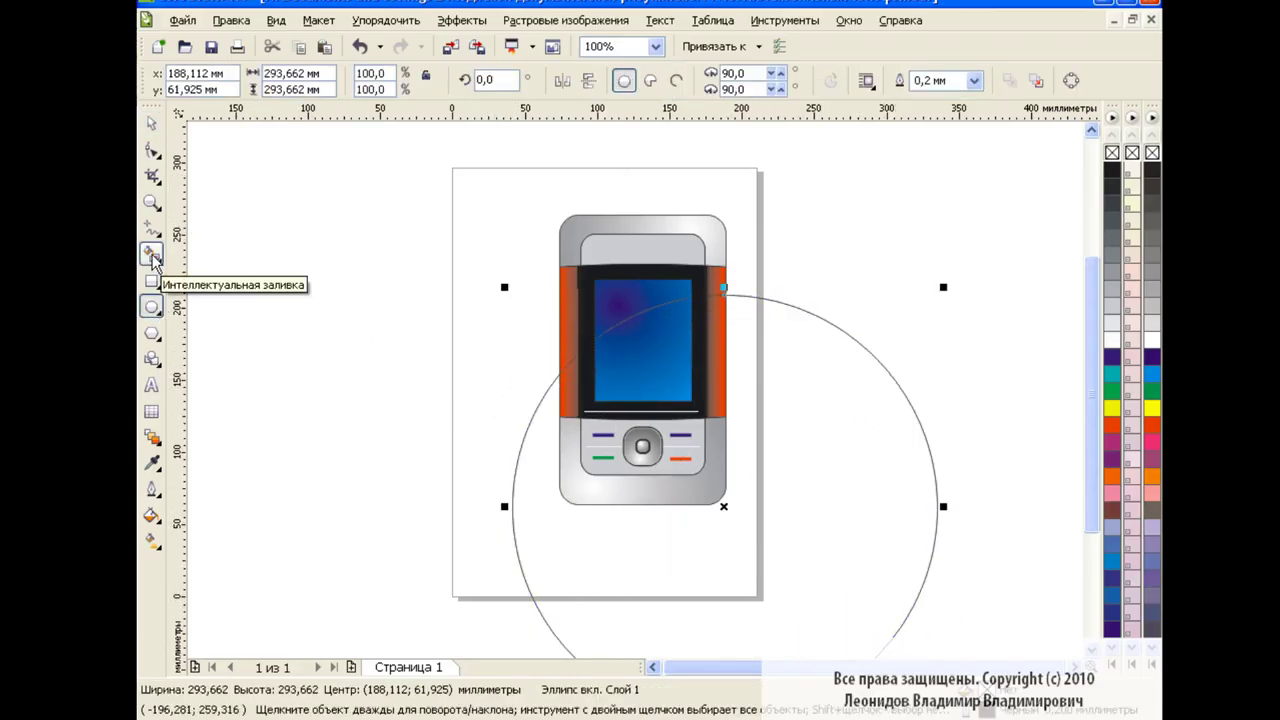
left_click(152, 254)
left_click(409, 80)
left_click(629, 298)
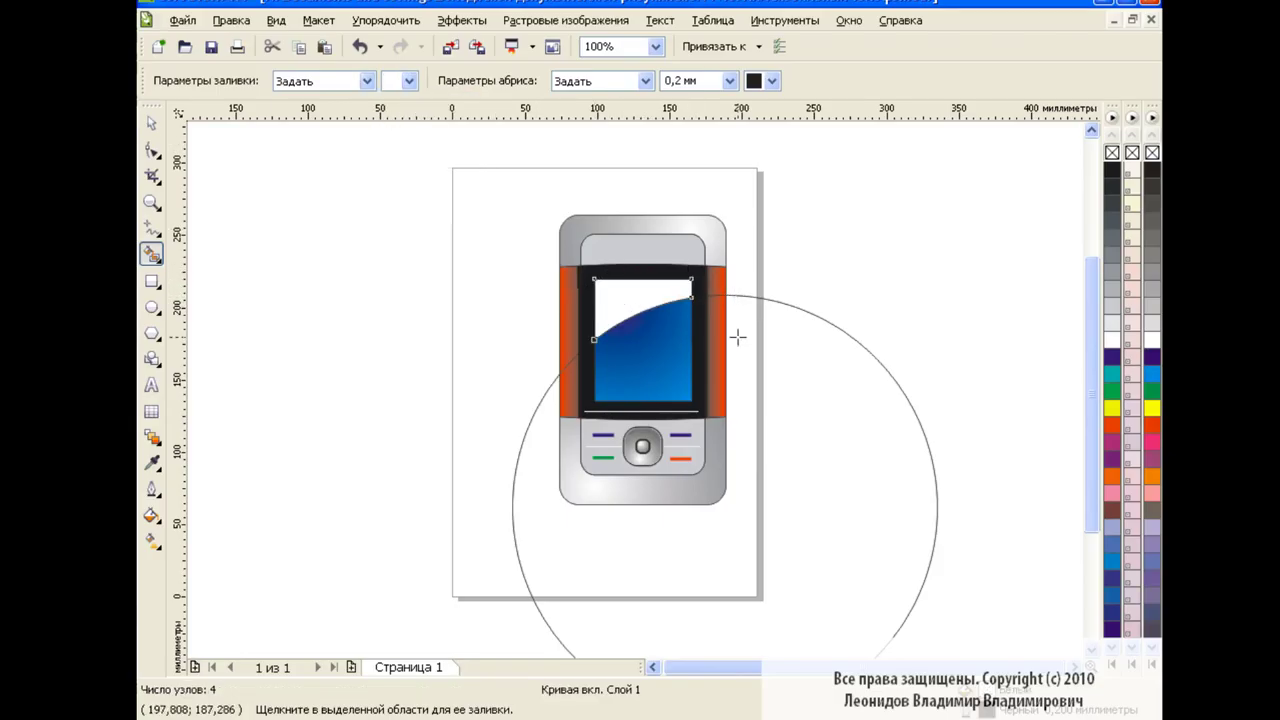
key("space")
key("Delete")
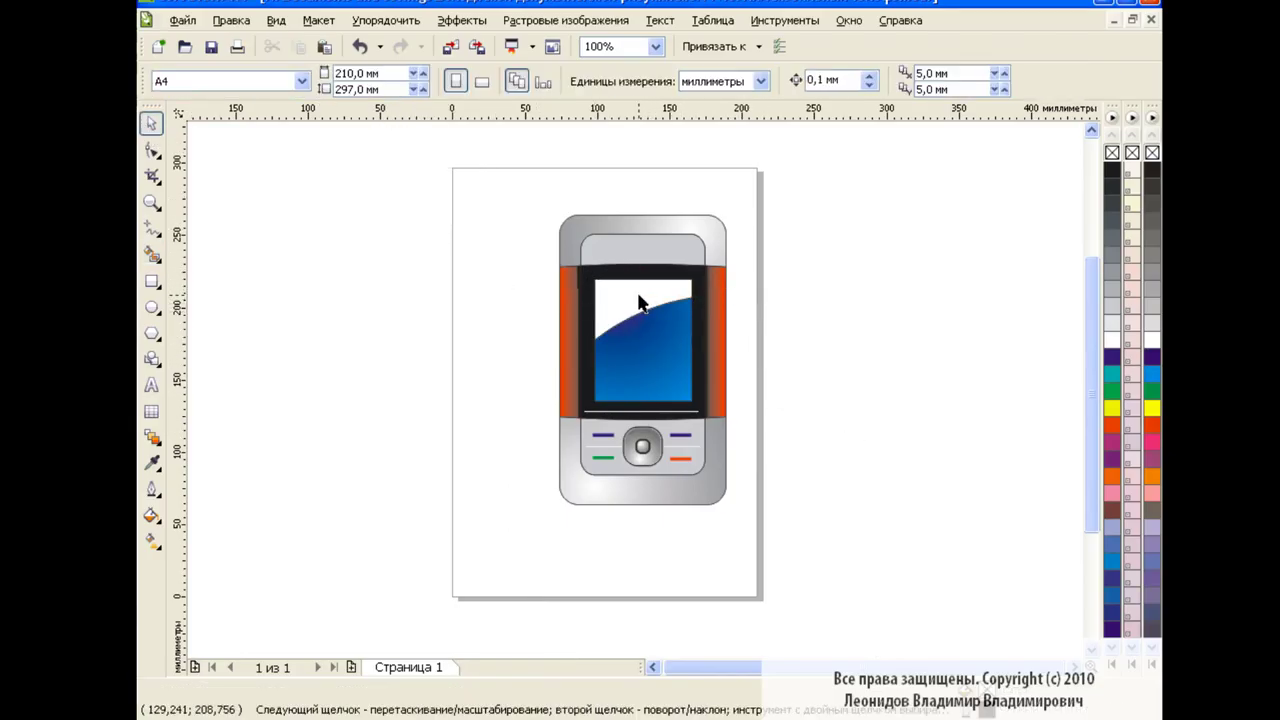
Fade the white glare with a linear transparency from the screen's top-left corner
left_click(645, 315)
left_click(152, 437)
left_click(225, 577)
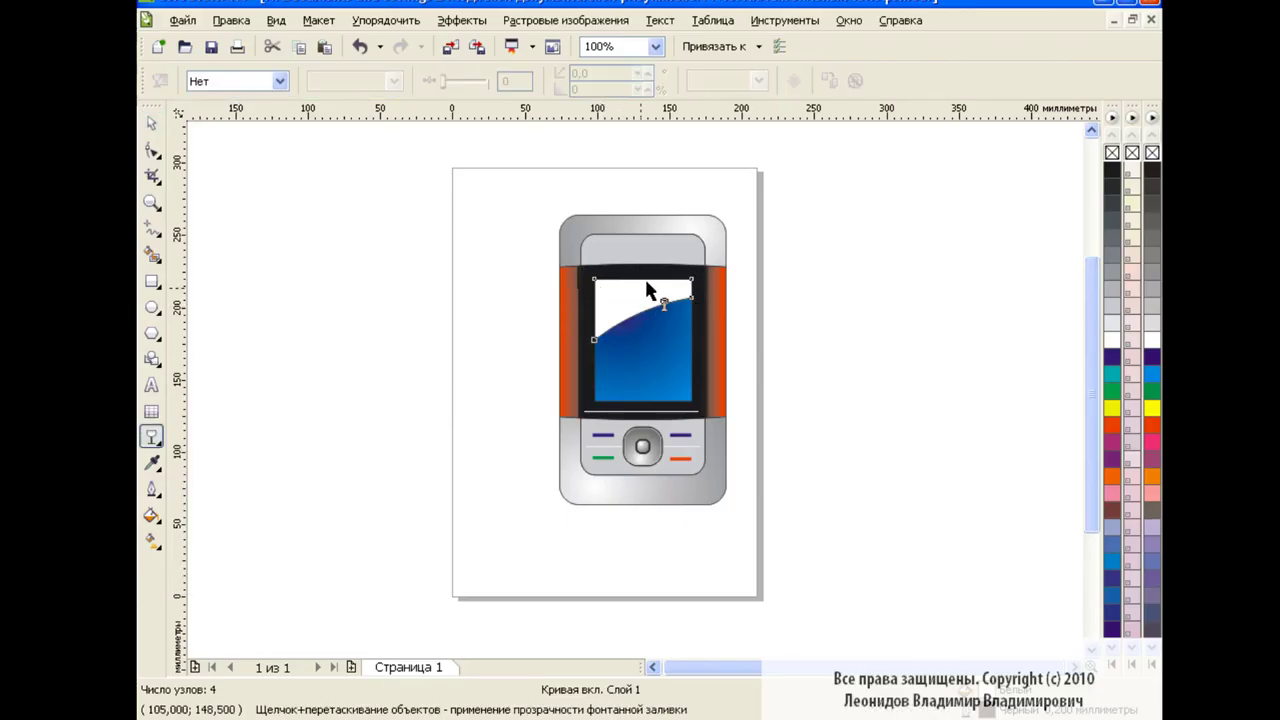
left_click_drag(606, 288, 658, 350)
left_click_drag(606, 288, 598, 261)
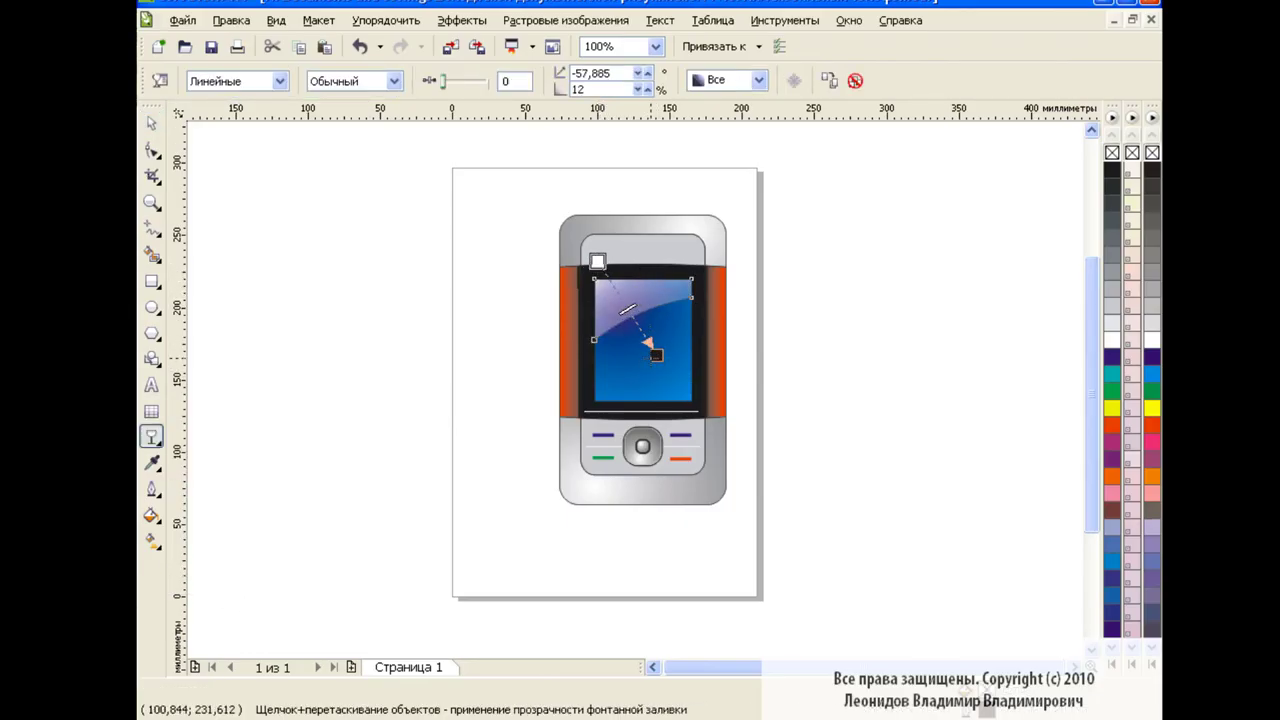
left_click_drag(655, 355, 641, 329)
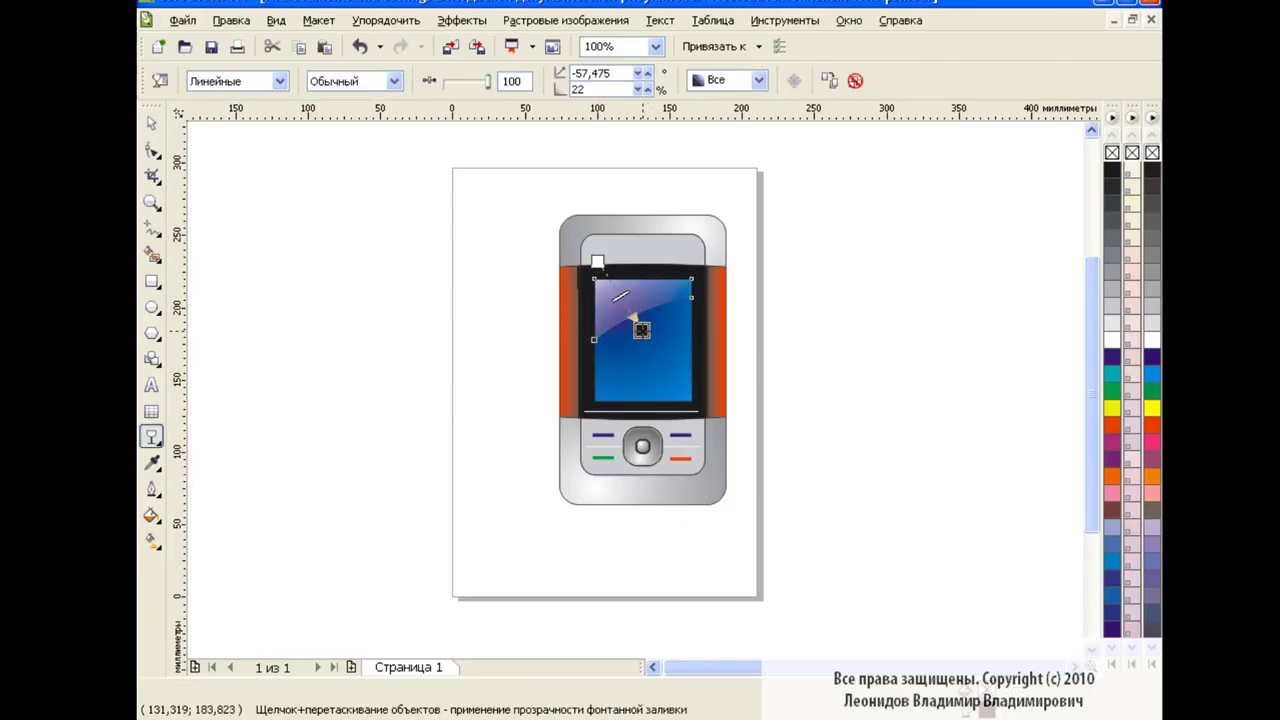
Give the thin strip under the screen a 90° two-colour linear fountain fill ending in grey
left_click(152, 122)
left_click(403, 313)
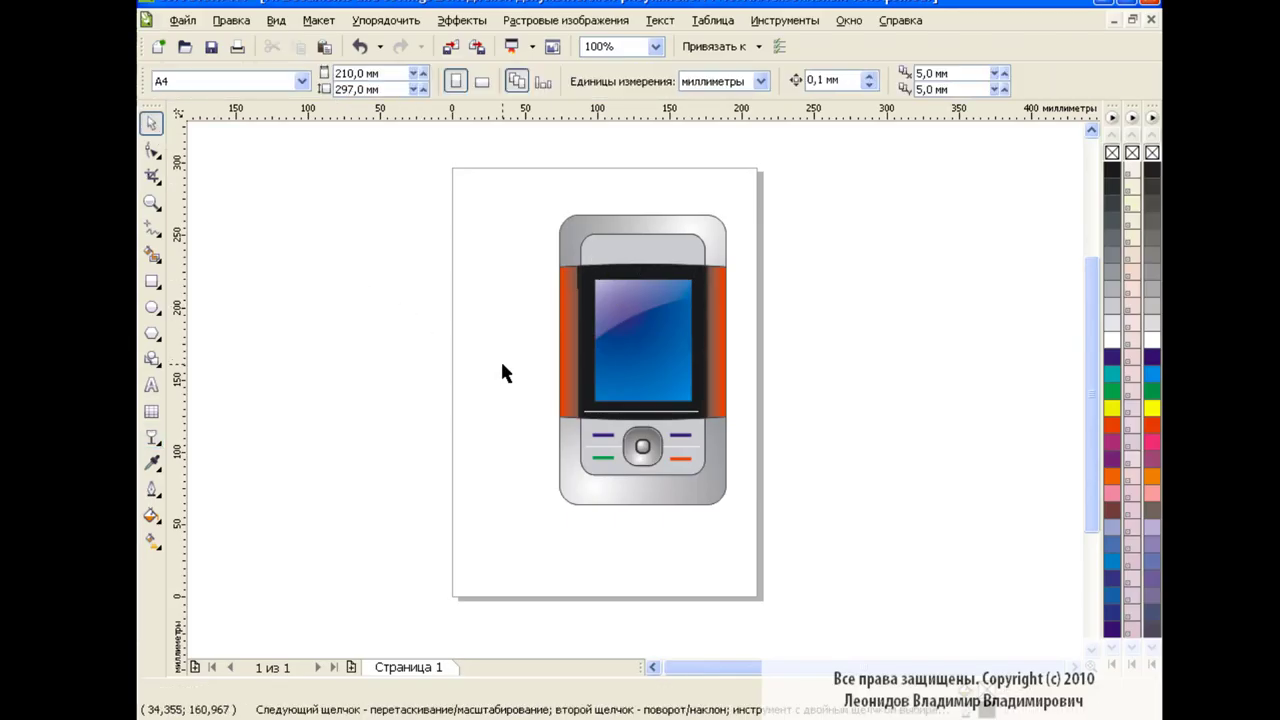
left_click(674, 412)
left_click(152, 515)
left_click(225, 544)
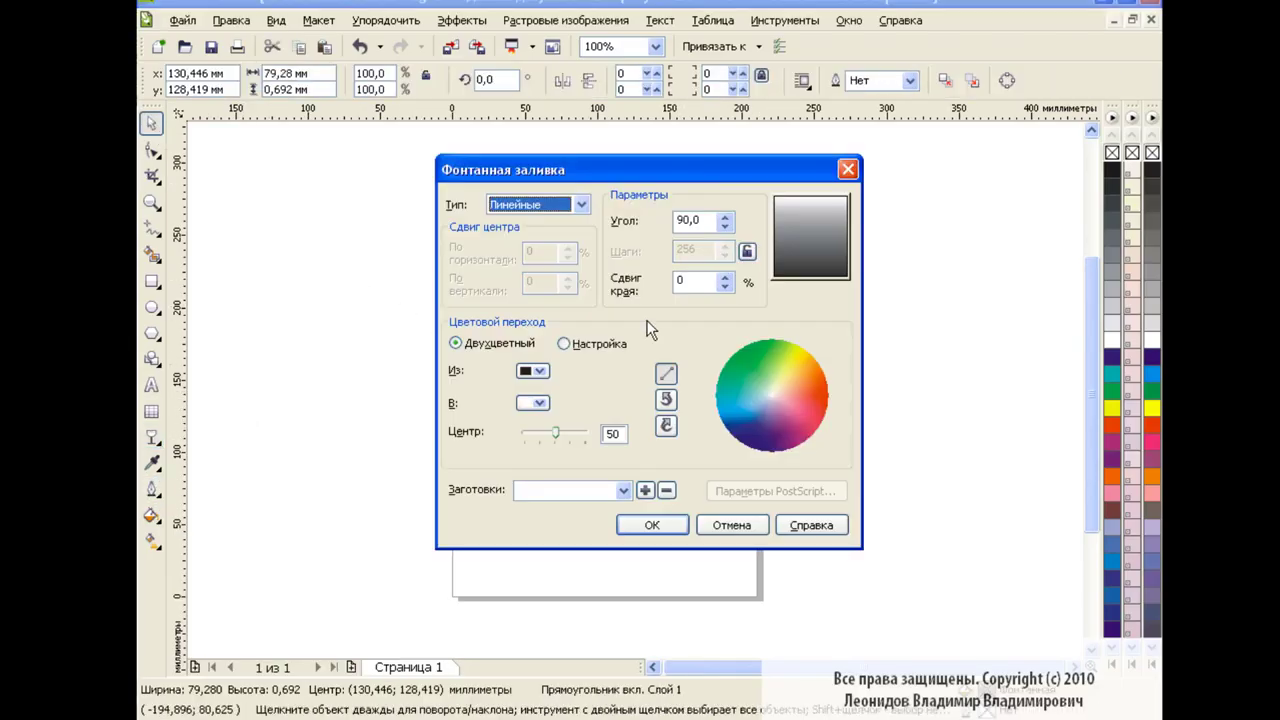
left_click(534, 402)
left_click(605, 424)
left_click(534, 402)
left_click(544, 434)
left_click(651, 525)
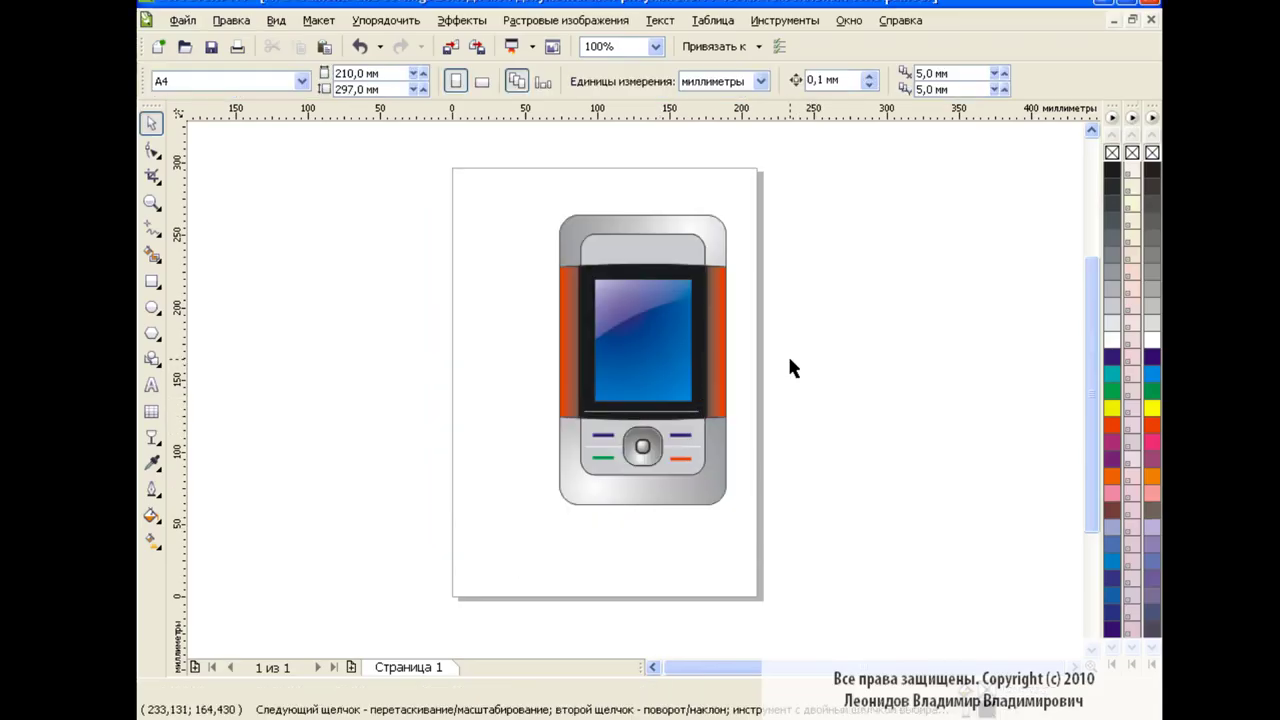
left_click(655, 46)
Zoom to 200% and select the phone's body shapes at the bottom and top
left_click(615, 180)
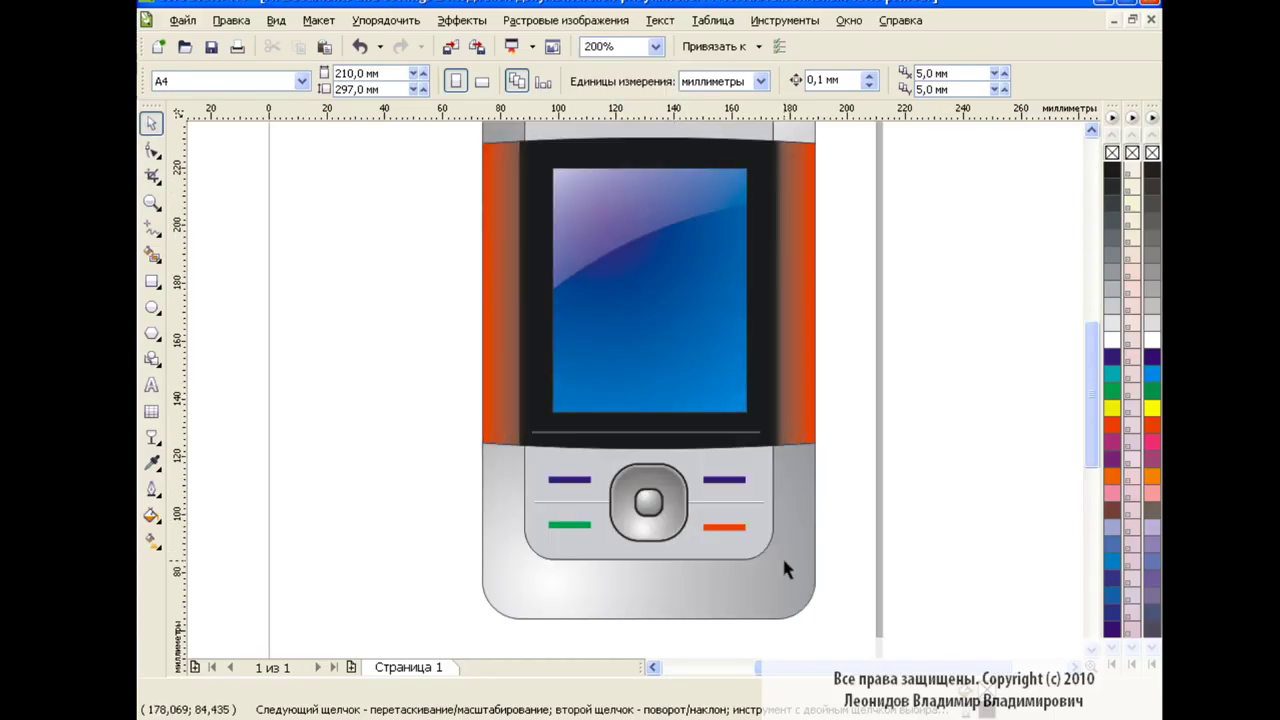
left_click(765, 545)
left_click(780, 512, "shift")
left_click(1046, 440)
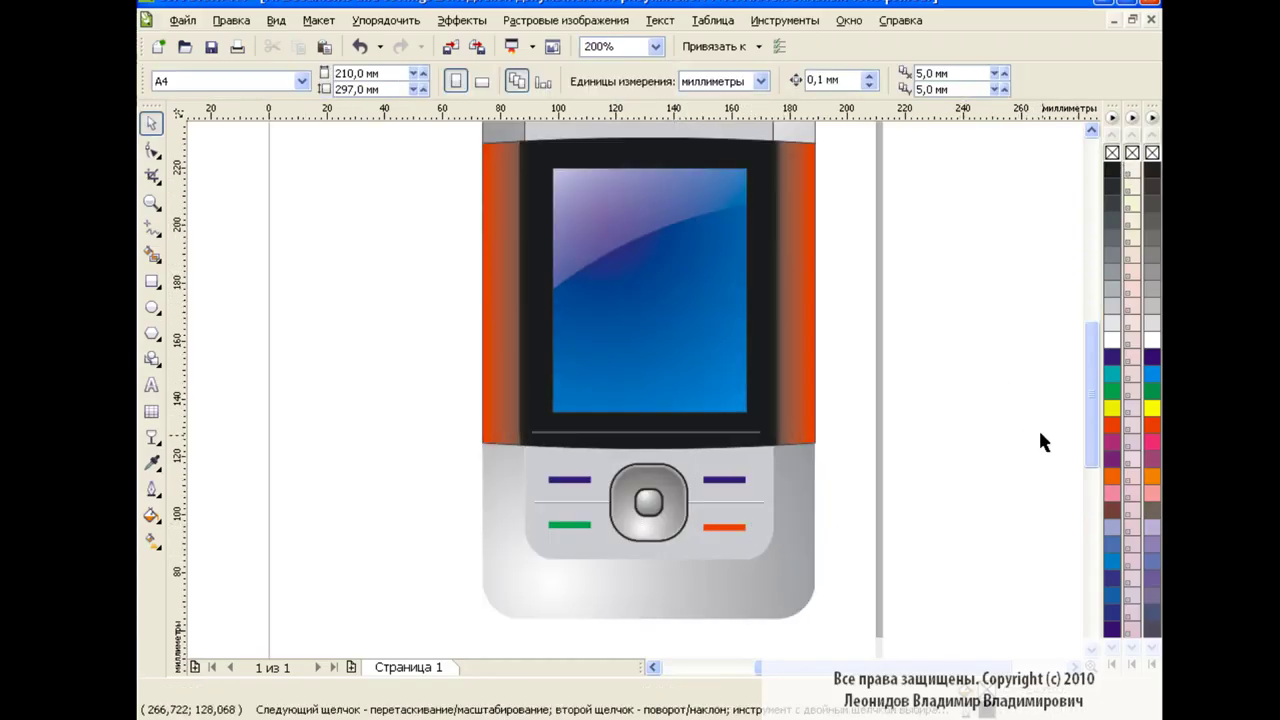
left_click_drag(1090, 460, 1085, 400)
left_click(792, 282)
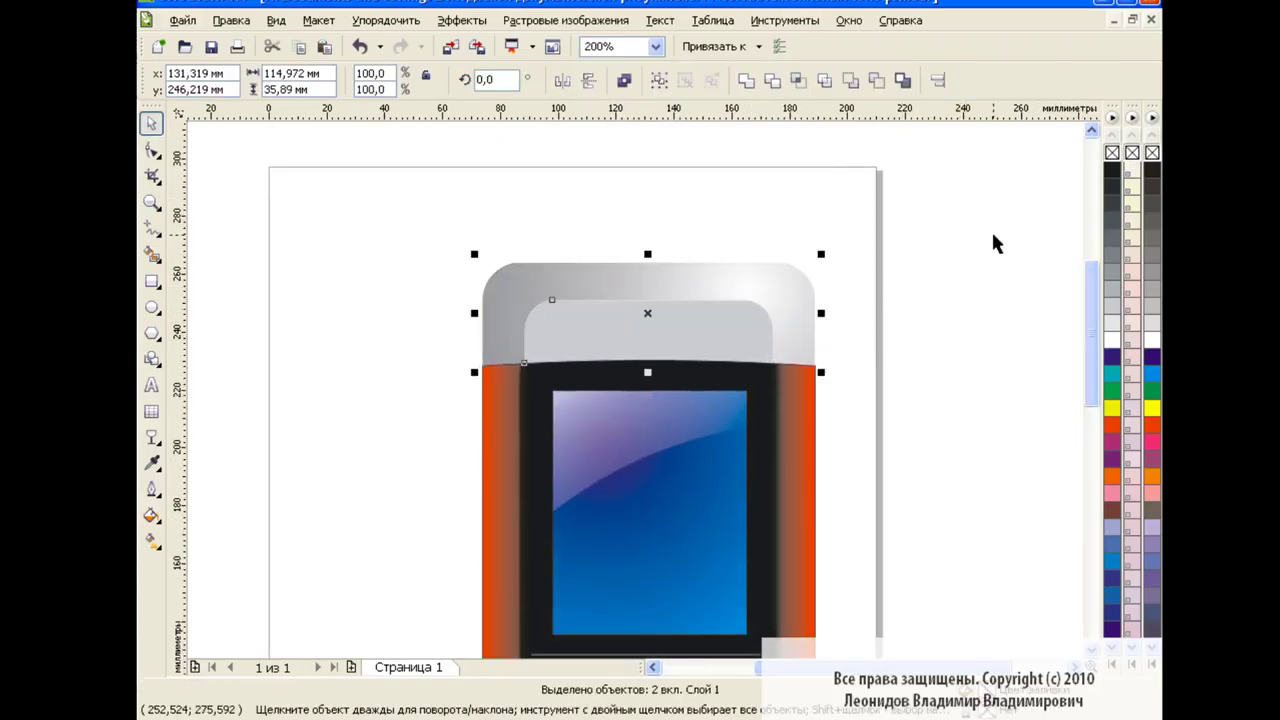
left_click(955, 300)
left_click_drag(1089, 305, 1089, 345)
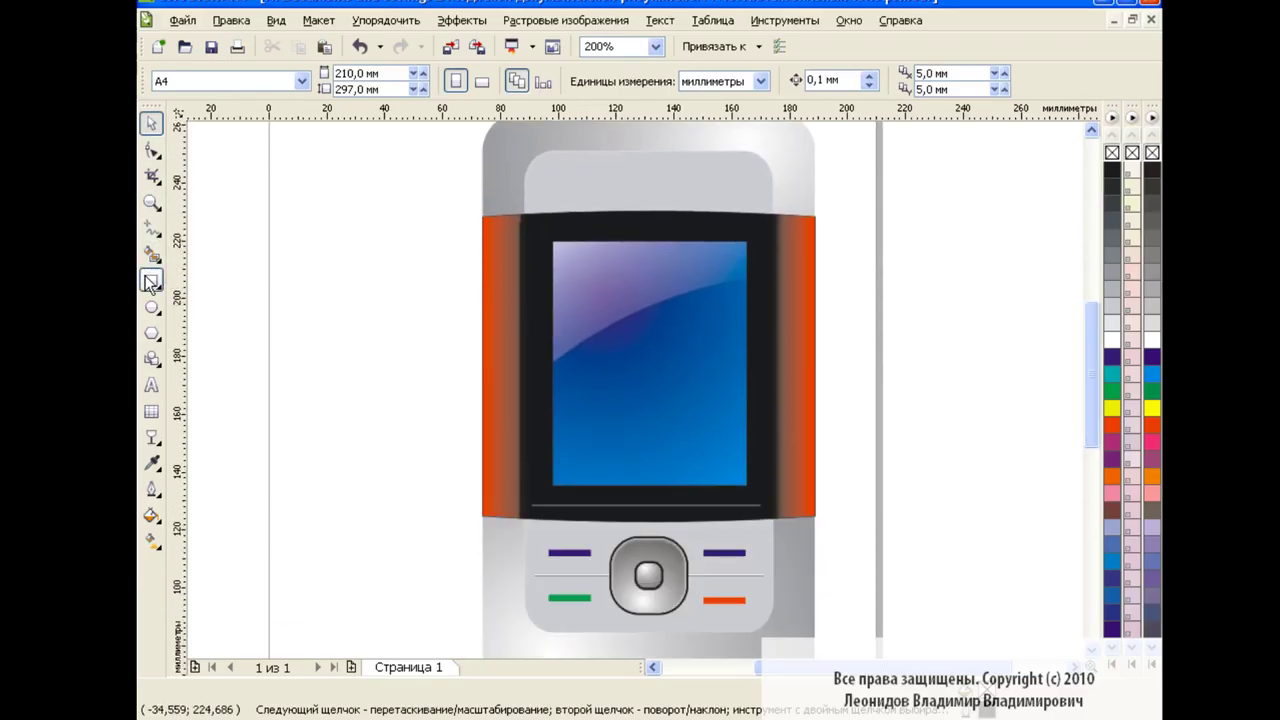
Draw a thin, fully rounded orange button on the phone's right edge
left_click(148, 282)
mouse_move(850, 268)
left_mouse_down()
mouse_move(858, 305)
mouse_move(857, 280)
mouse_move(816, 288)
left_mouse_up()
key("F10")
key("space")
left_click(1111, 425)
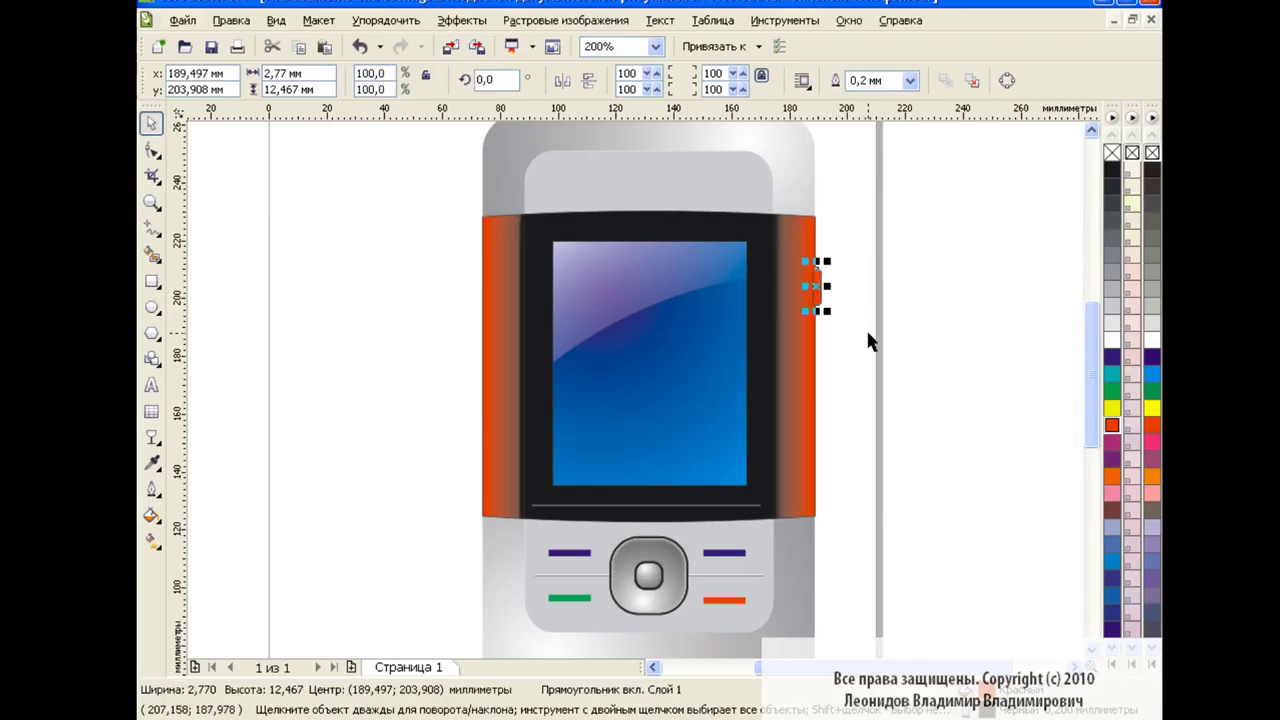
In the Object Manager, move the orange button to the bottom of the stacking order
left_click(786, 20)
left_click(829, 134)
left_click_drag(1014, 509, 1001, 526)
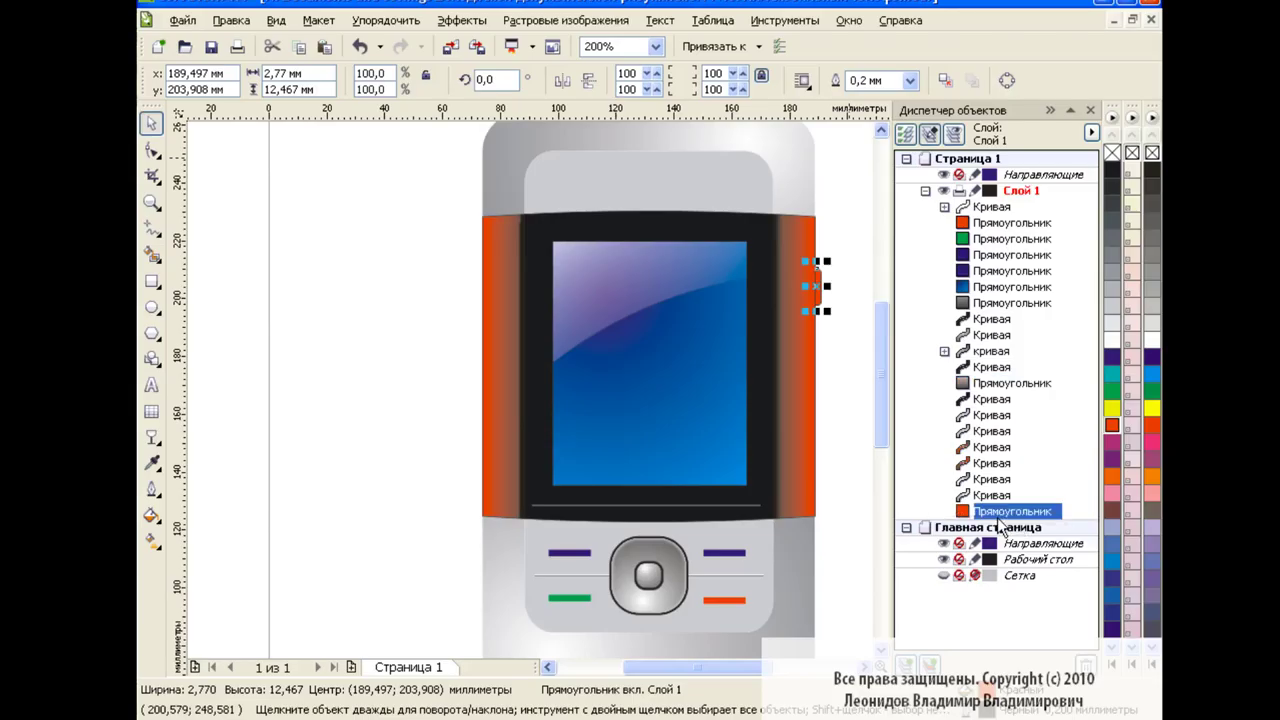
left_click(838, 343)
Duplicate the orange button twice along the right edge, keeping copies behind the phone body
left_click(813, 289)
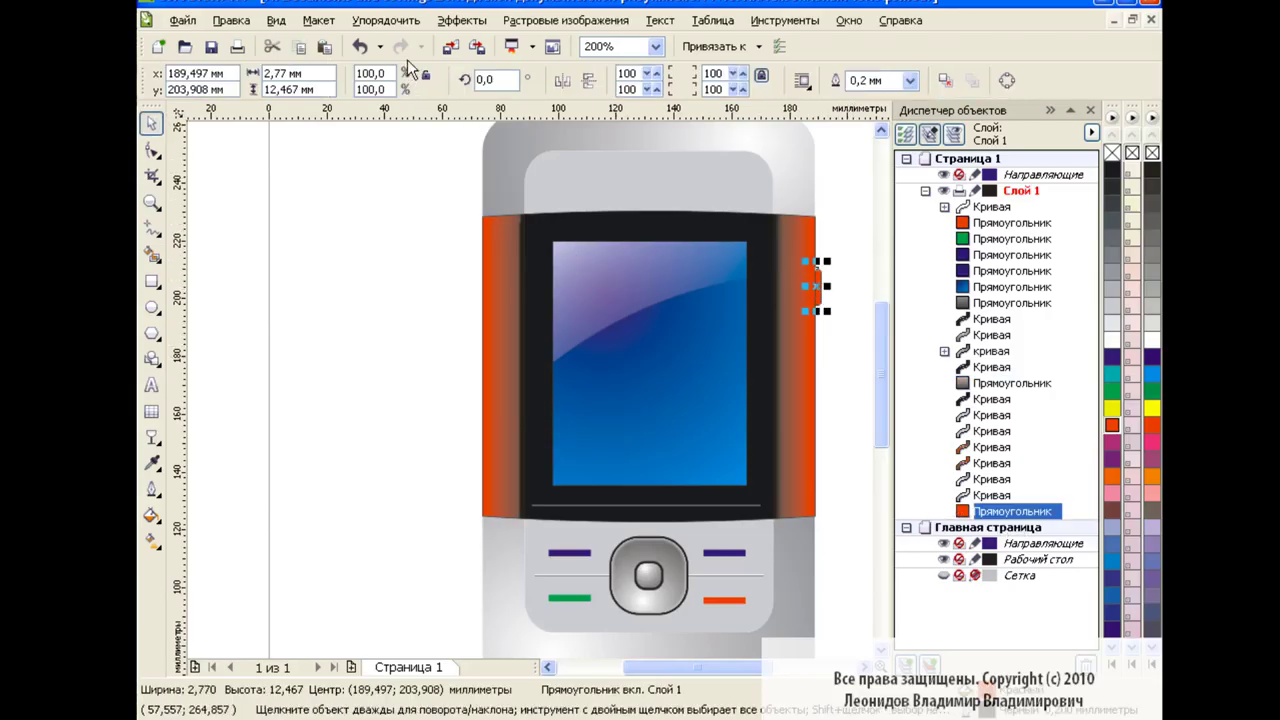
left_click(326, 46)
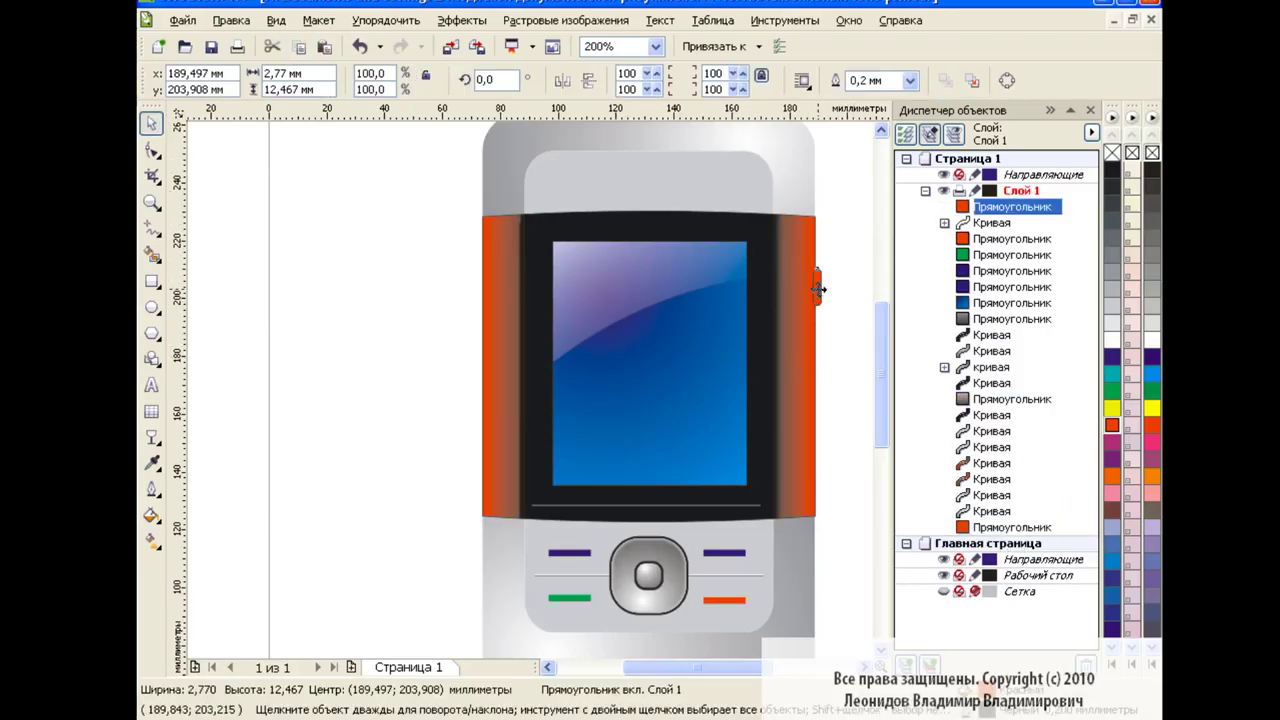
left_click_drag(818, 289, 818, 445)
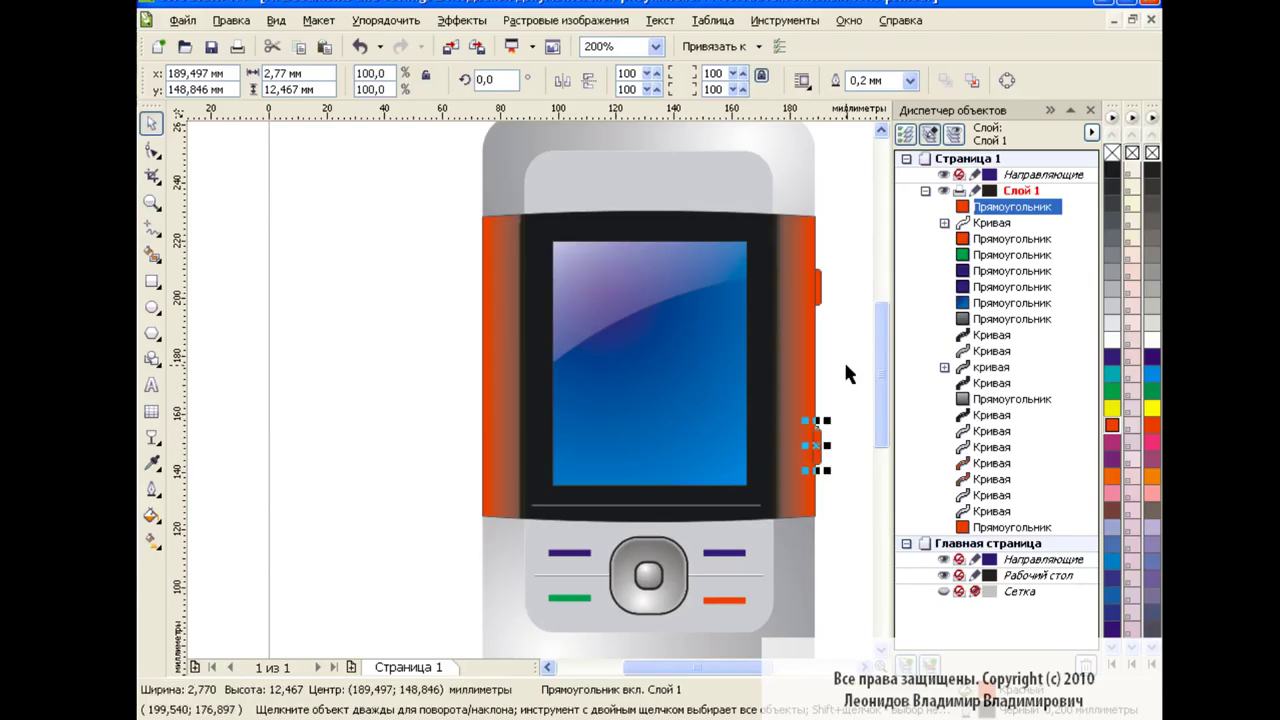
left_click_drag(1012, 214, 1010, 516)
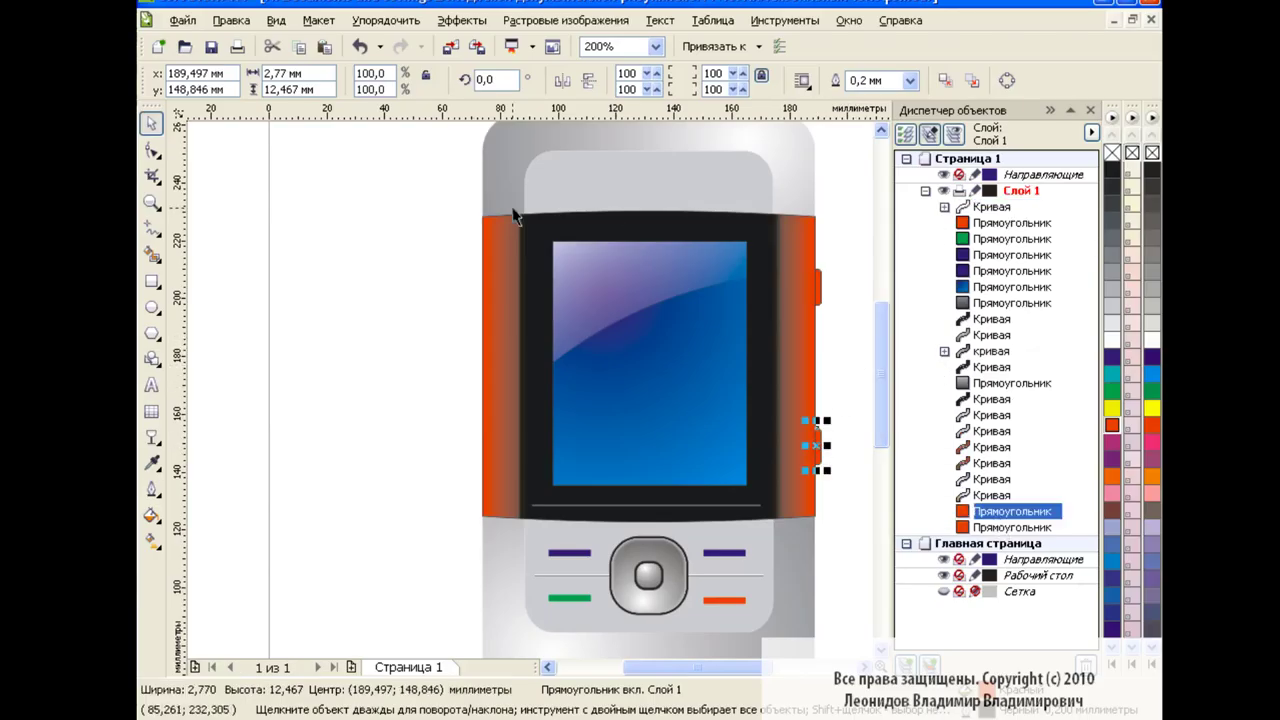
left_click(318, 47)
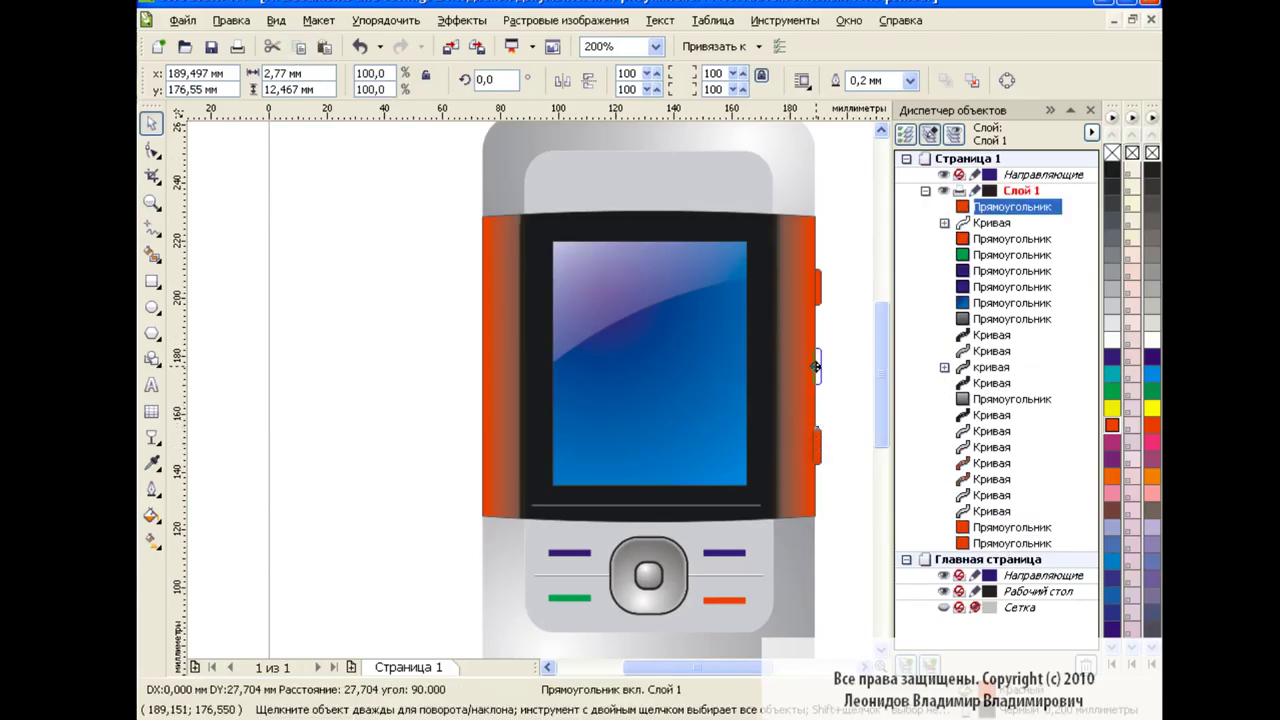
left_click_drag(816, 445, 816, 366)
left_click_drag(1025, 217, 1001, 530)
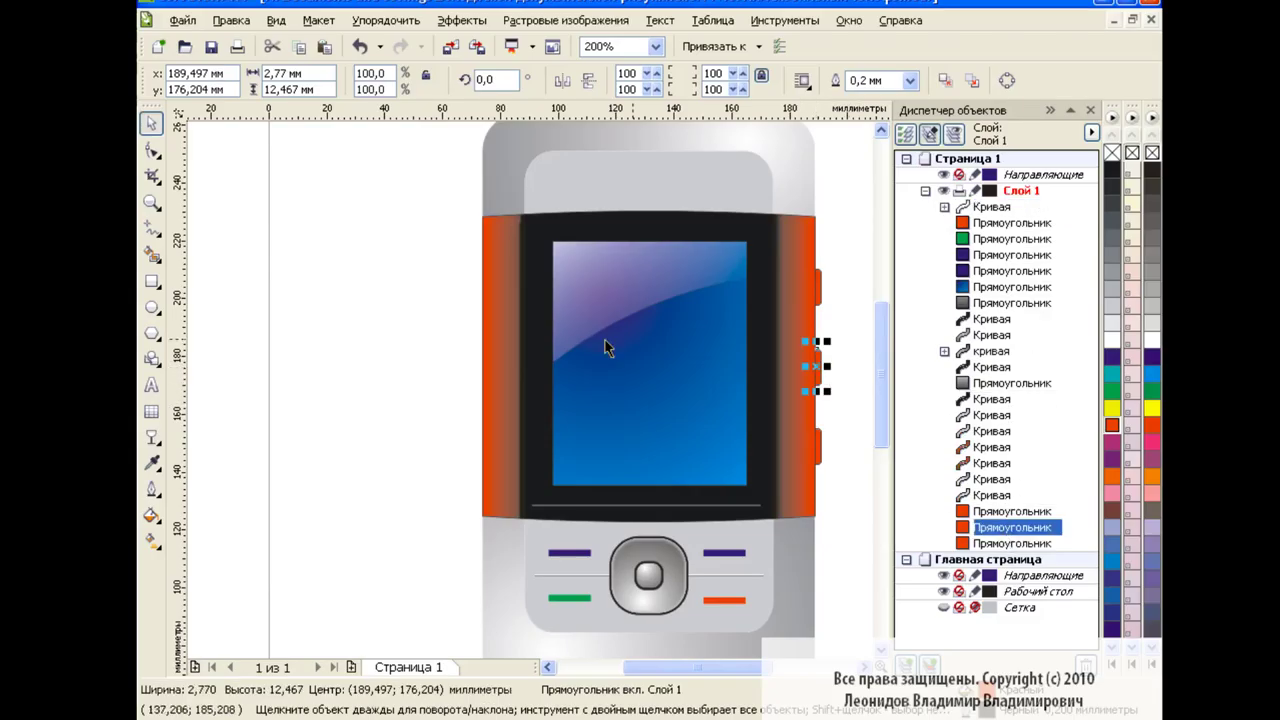
Copy a button to the phone's left edge, close the Object Manager, and view at 100%
left_click(324, 47)
left_click_drag(818, 369, 482, 363)
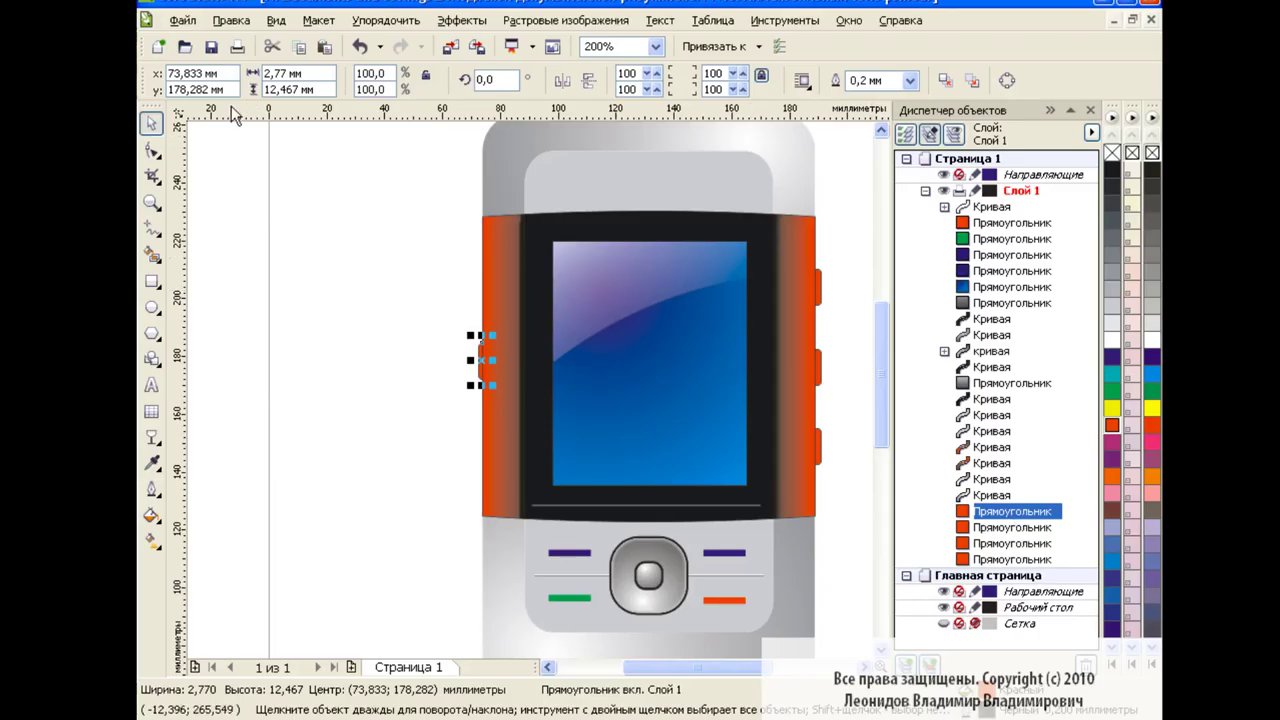
left_click(320, 290)
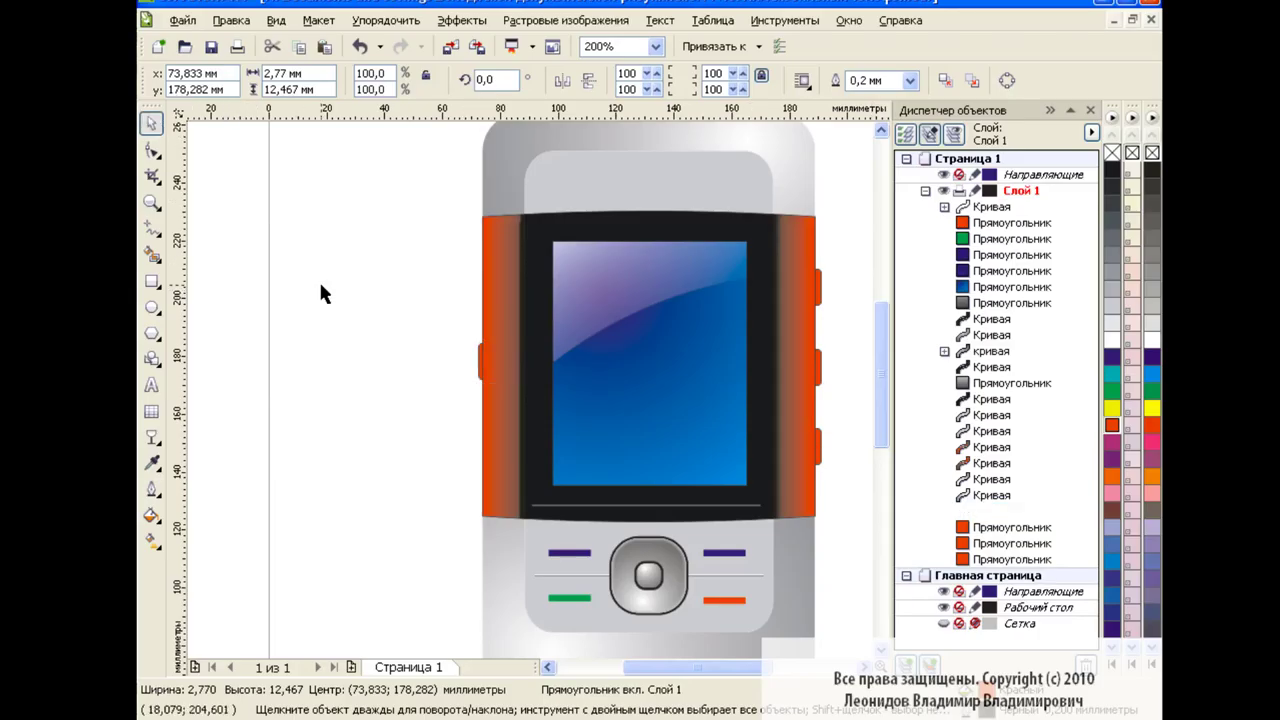
left_click(1090, 110)
left_click(655, 46)
left_click(600, 170)
Check the orange side strips, undoing an accidental fill removal on the left strip
scroll(896, 347, "down", 2)
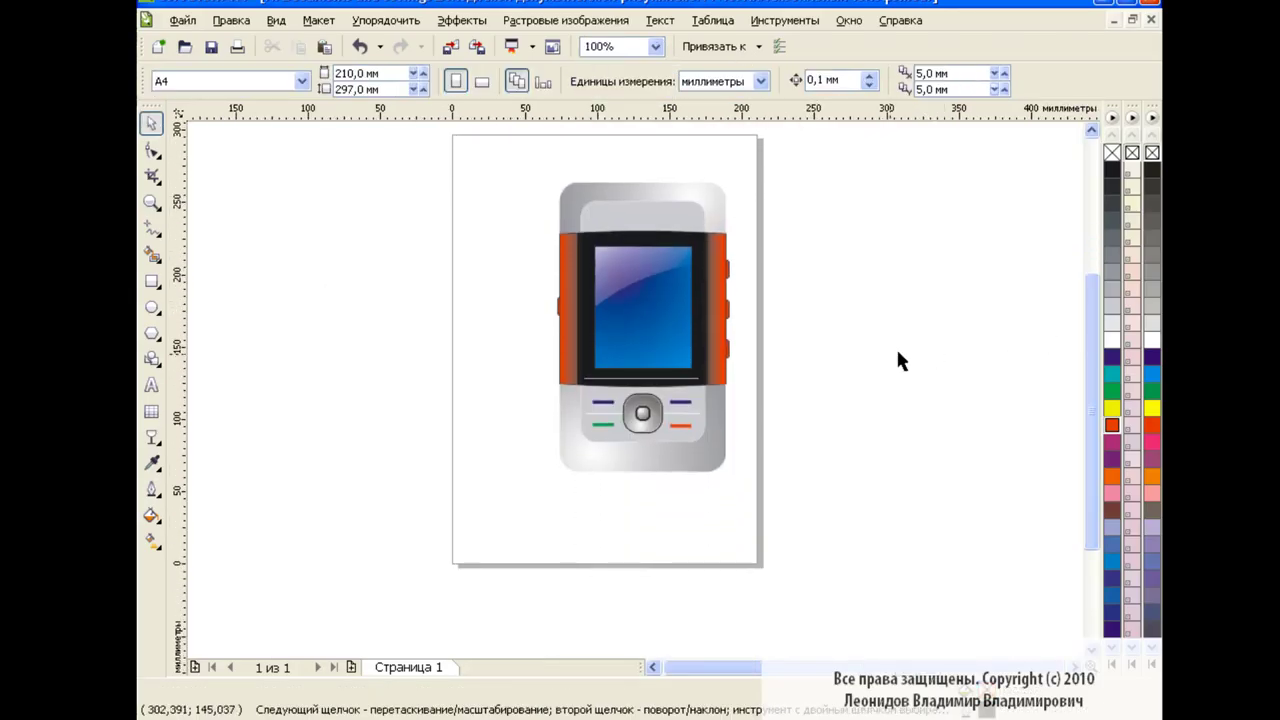
left_click(719, 350)
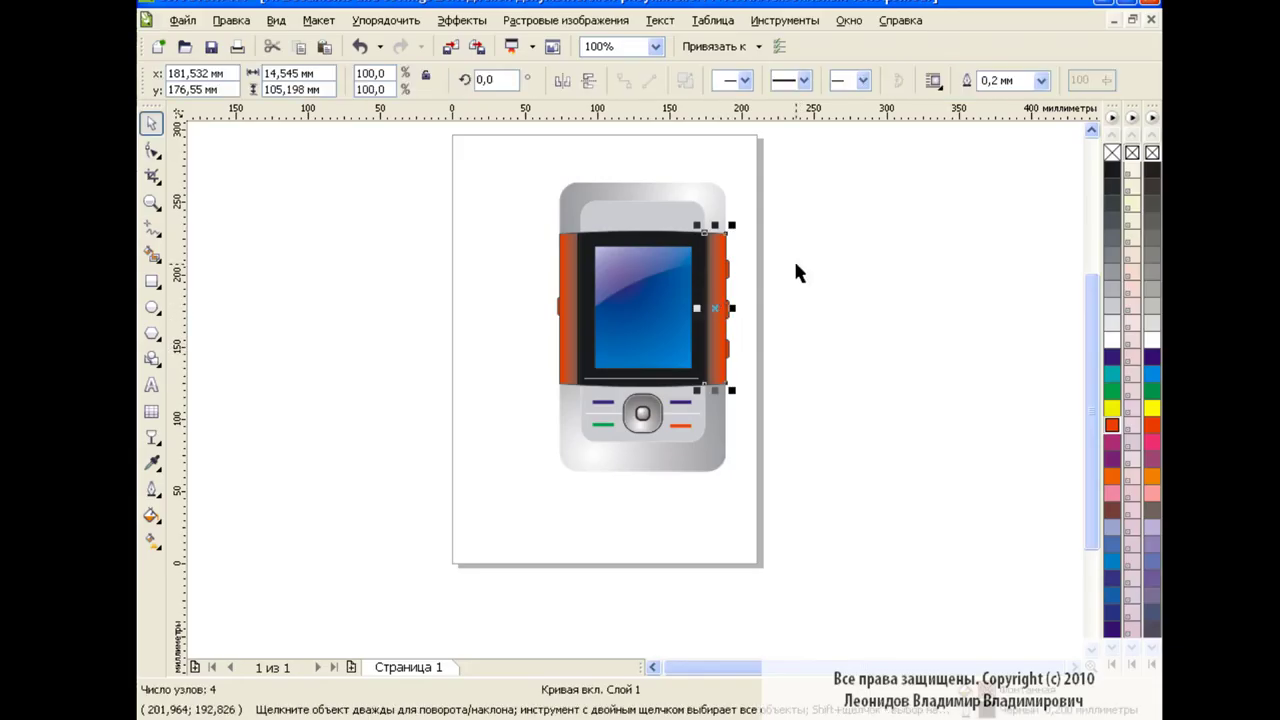
left_click(566, 300)
left_click(1112, 152)
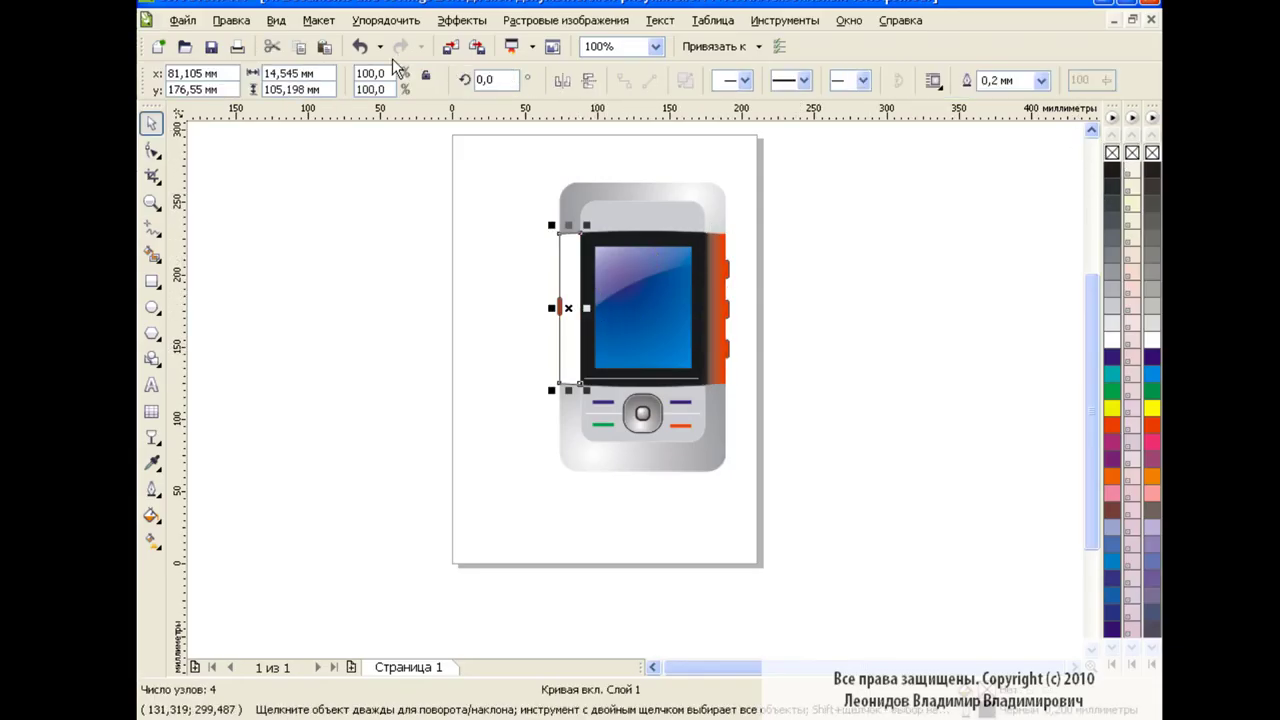
left_click(360, 46)
left_click(800, 308)
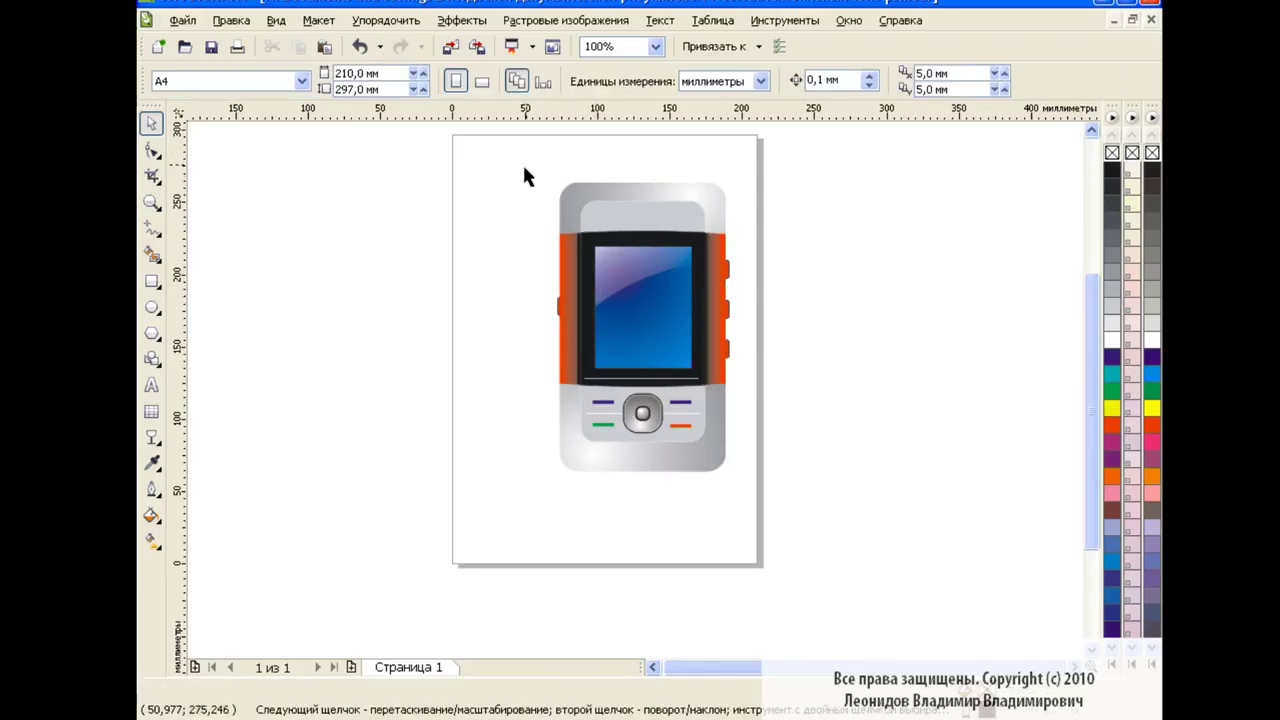
Marquee-select all 25 phone parts and group them with Ctrl+G
left_click_drag(524, 170, 769, 505)
left_click_drag(748, 238, 718, 366)
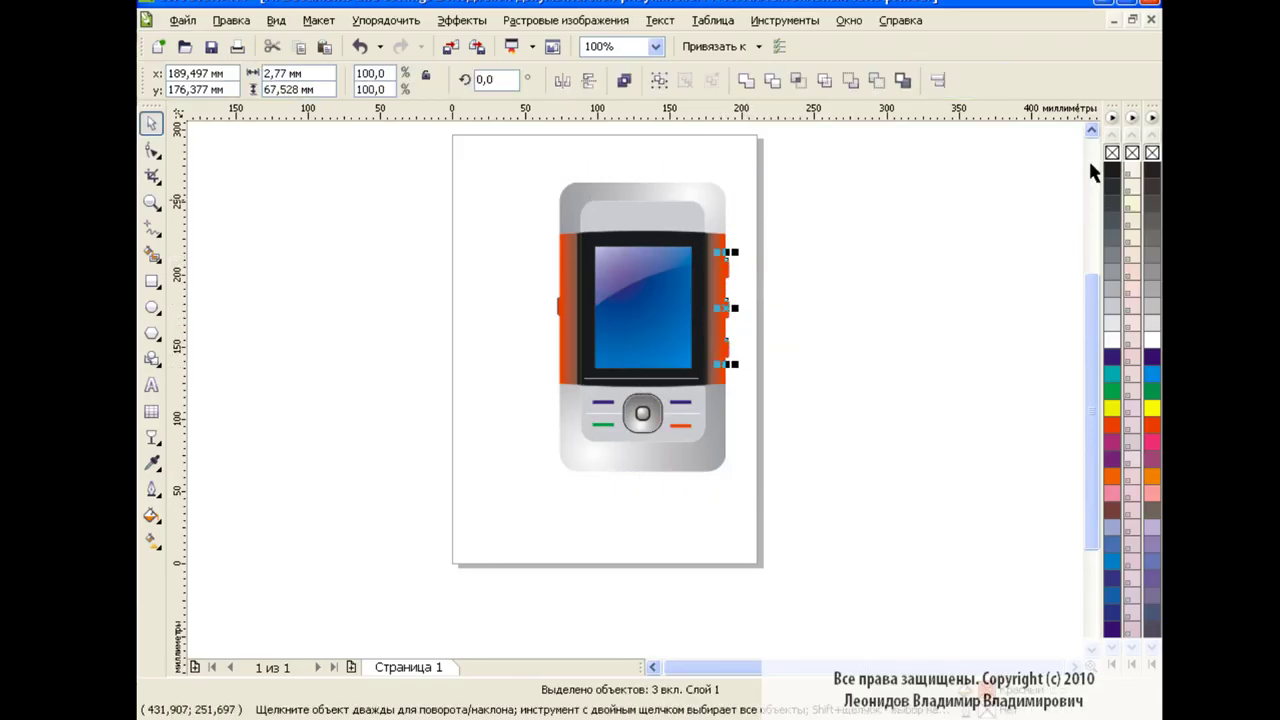
left_click(543, 286)
left_click_drag(524, 172, 724, 455)
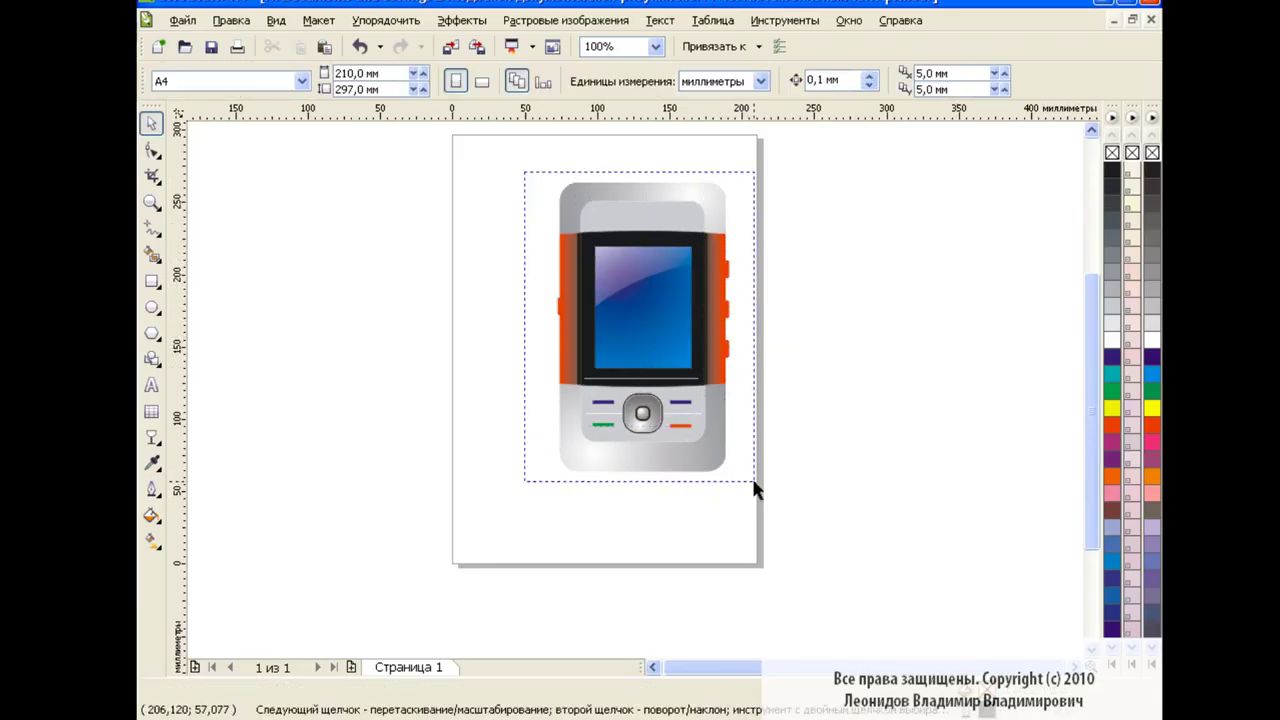
key("ctrl+g")
left_click(1063, 352)
Draw a large grey radial-gradient rectangle and send it behind the phone as a backdrop
left_click_drag(1090, 383, 1090, 348)
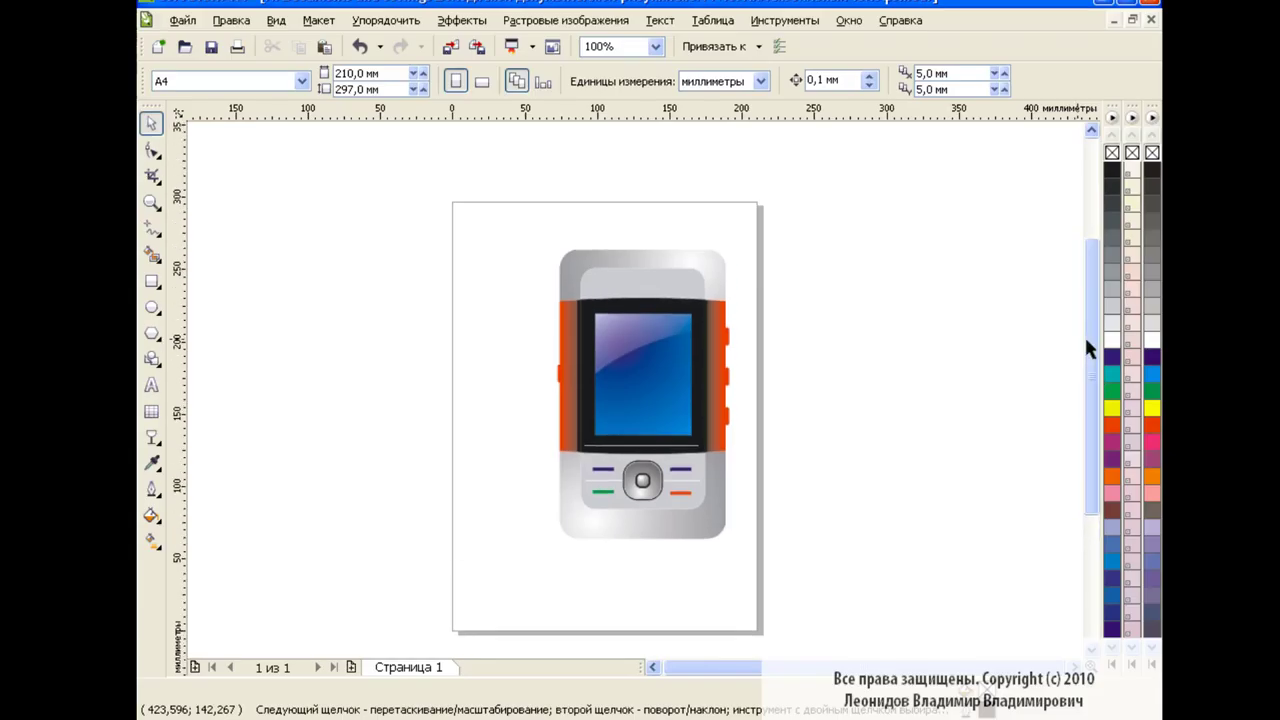
left_click(152, 281)
left_click_drag(453, 176, 967, 494)
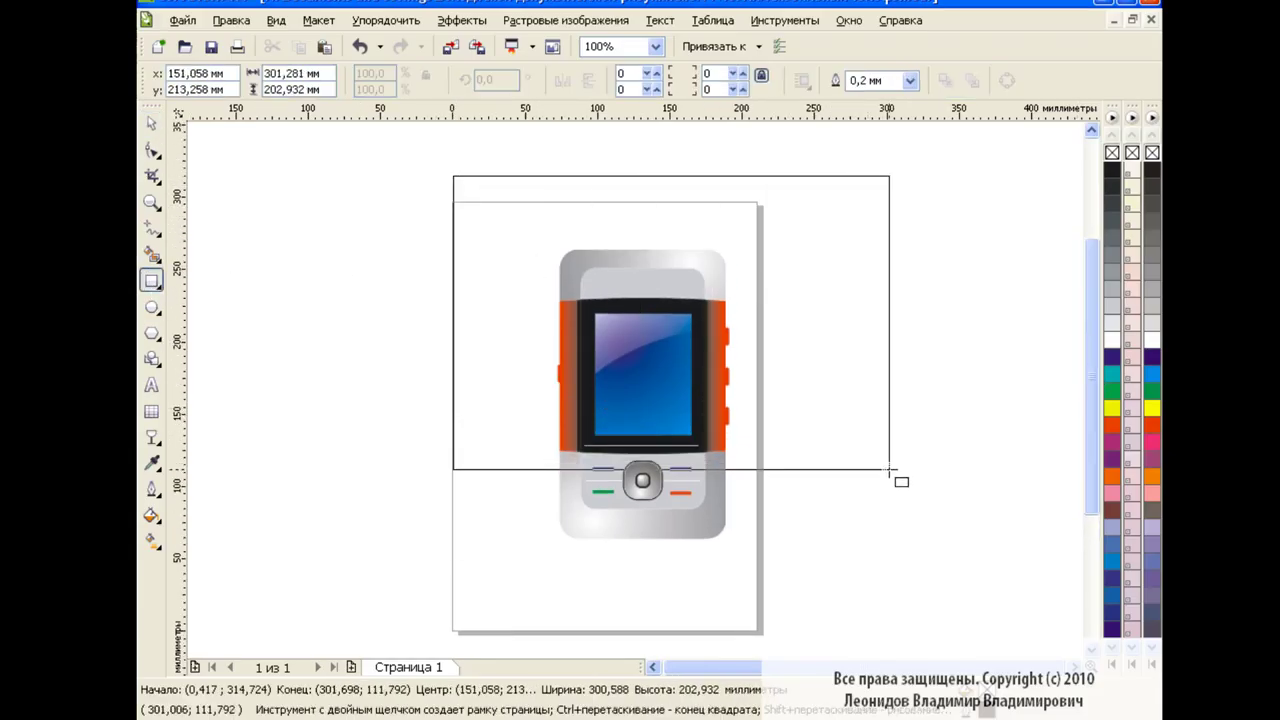
key("space")
left_click_drag(837, 400, 793, 400)
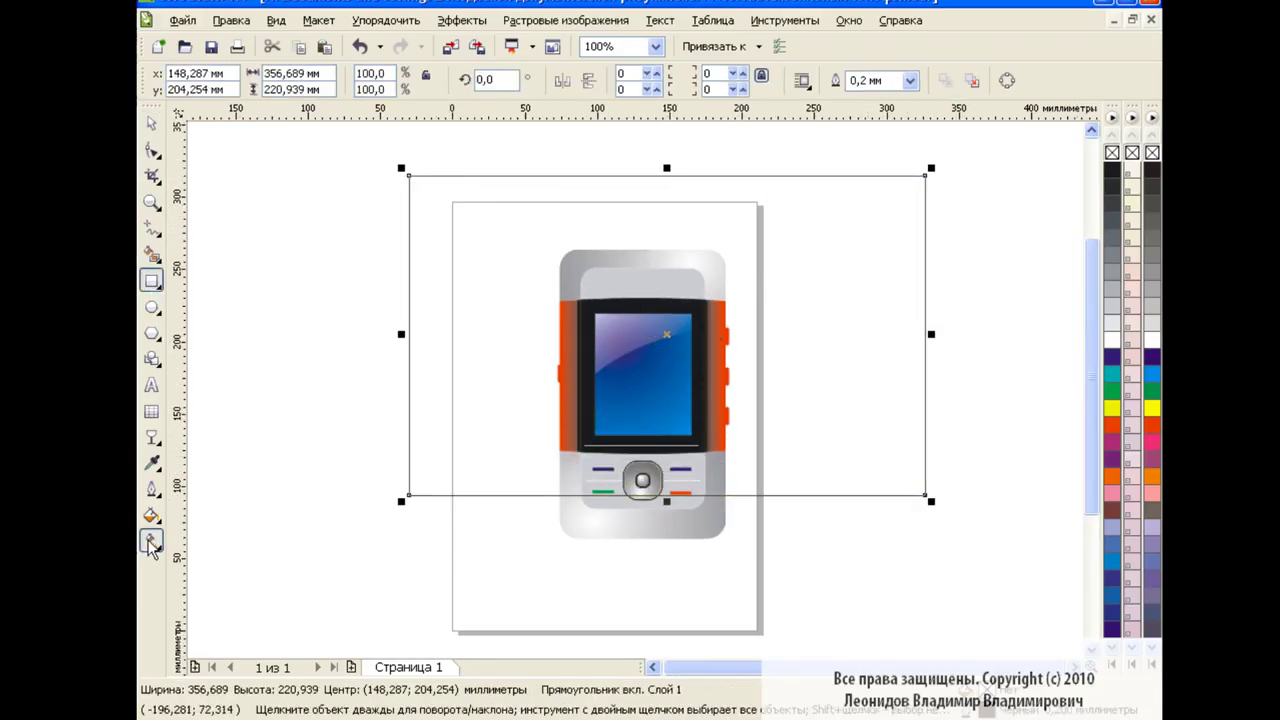
left_click(152, 540)
left_click(300, 81)
left_click(277, 140)
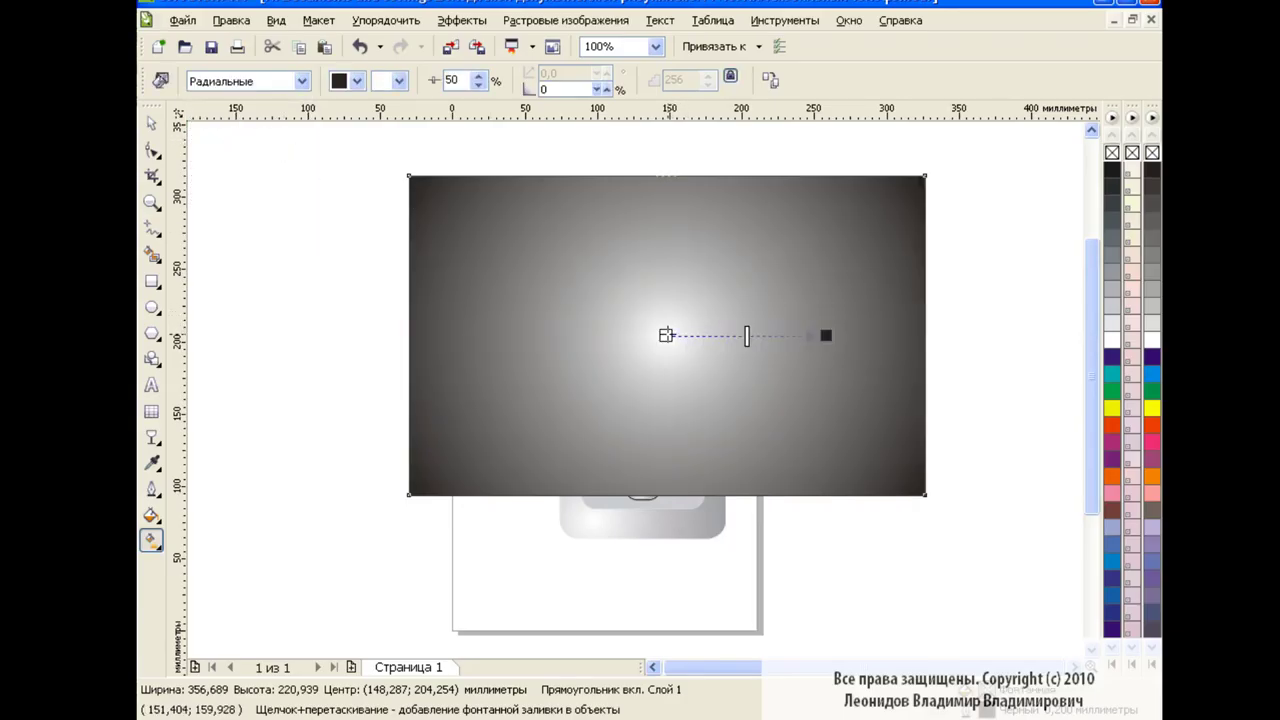
key("space")
key("shift+Page_Down")
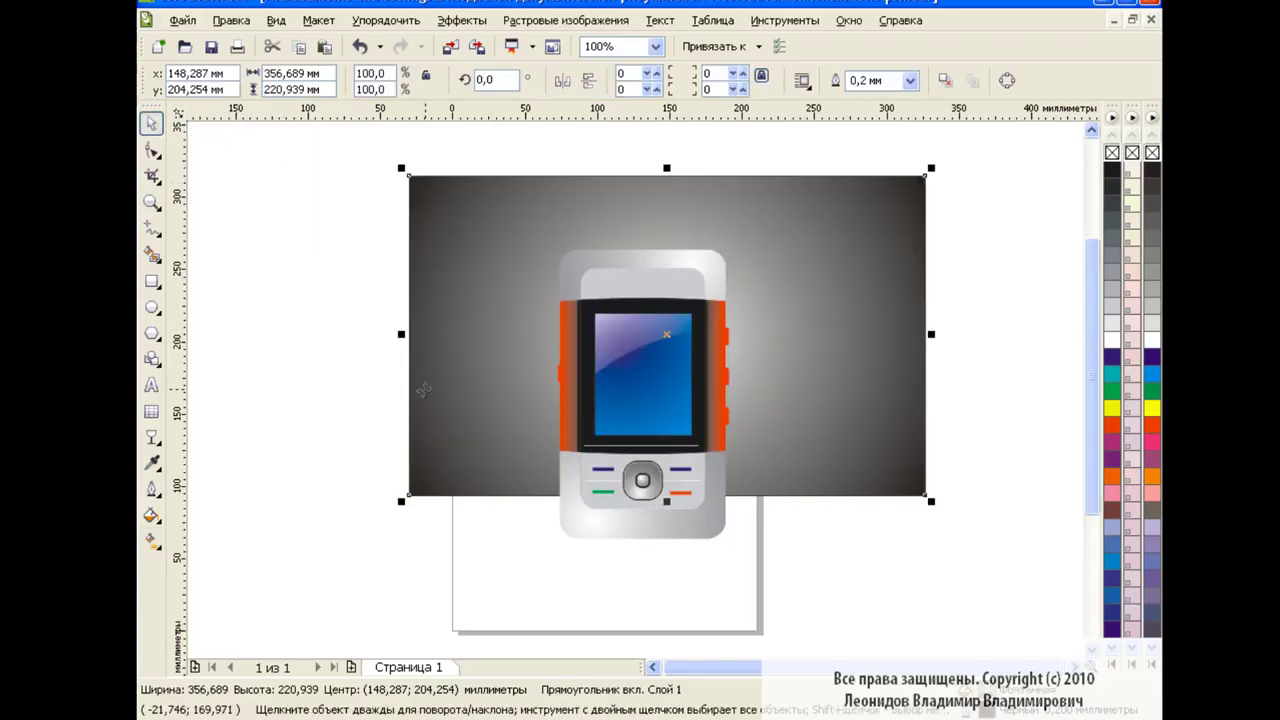
Duplicate the backdrop into a bottom floor strip with a vertical linear gradient
key("plus")
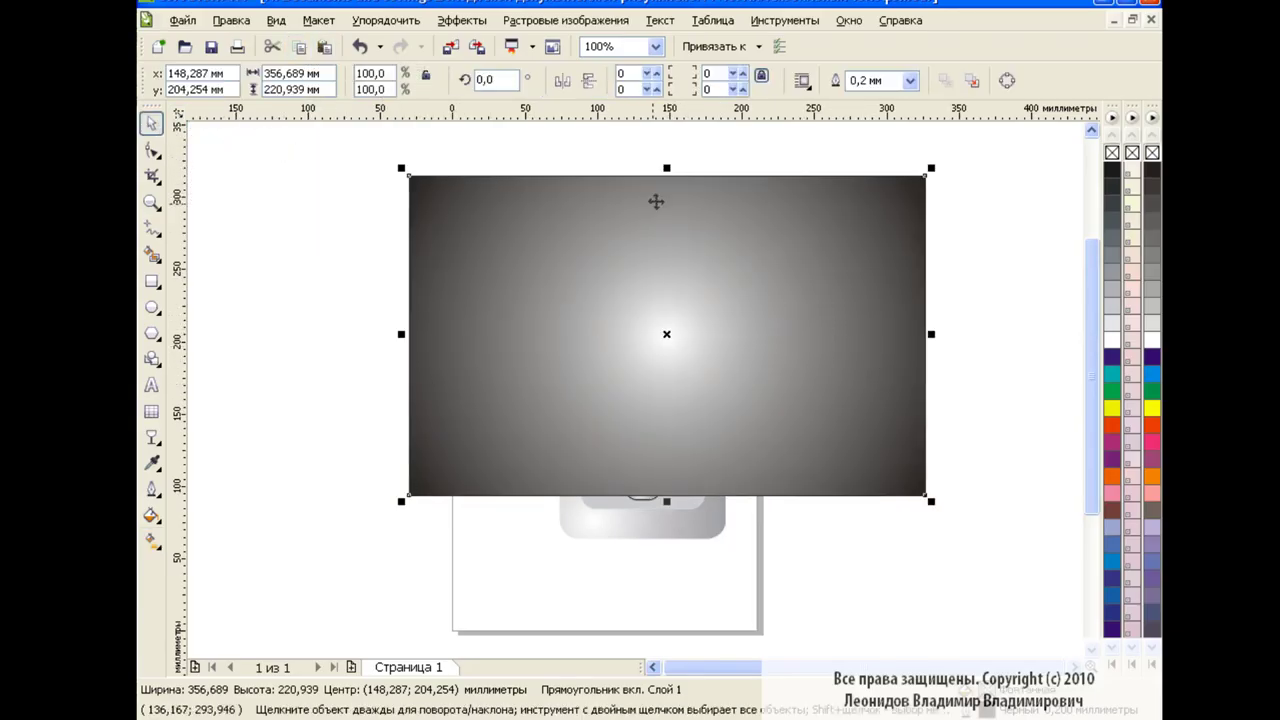
left_click_drag(666, 168, 697, 600)
key("shift+Page_Down")
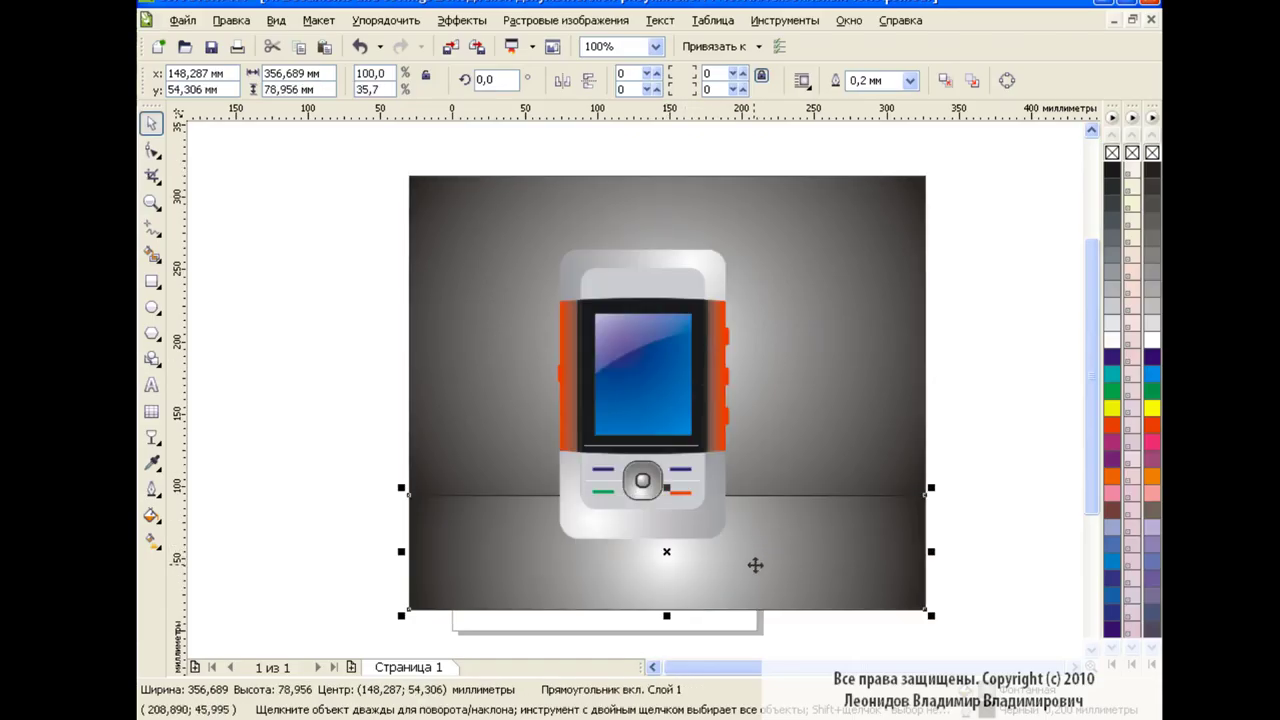
left_click(152, 540)
left_click(301, 81)
left_click(215, 125)
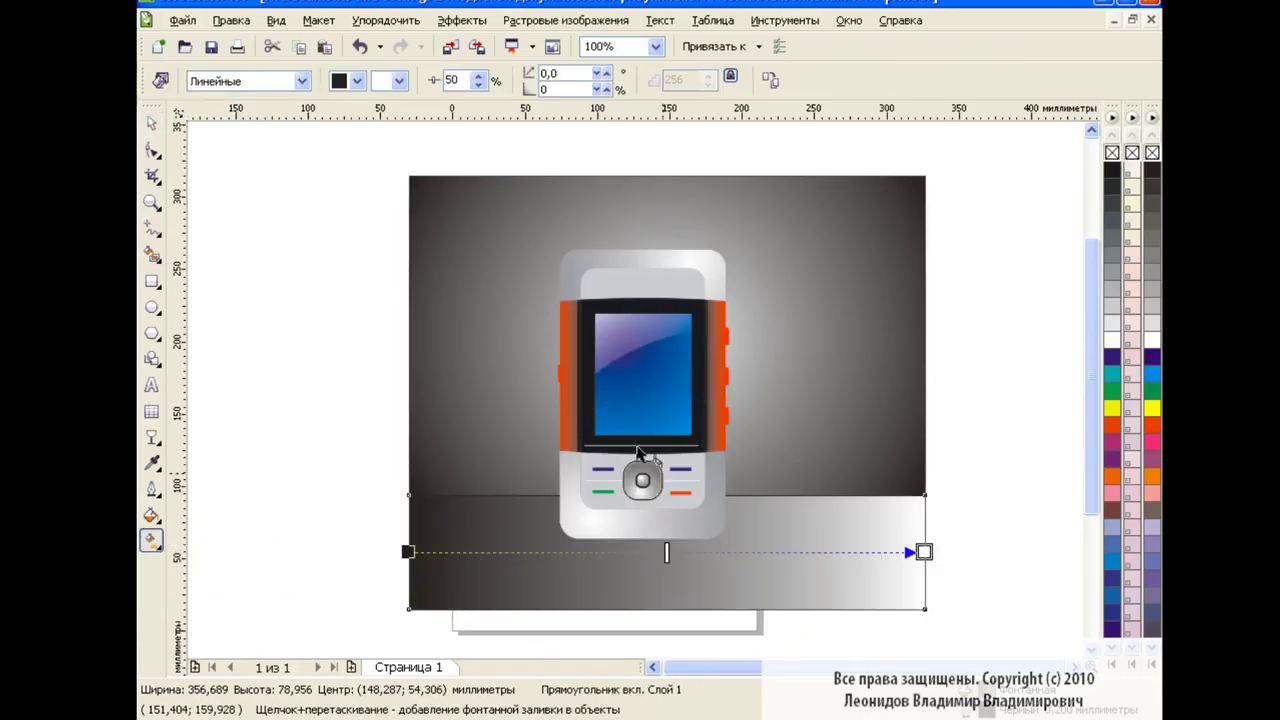
left_click_drag(408, 552, 665, 600)
left_click_drag(923, 552, 667, 457)
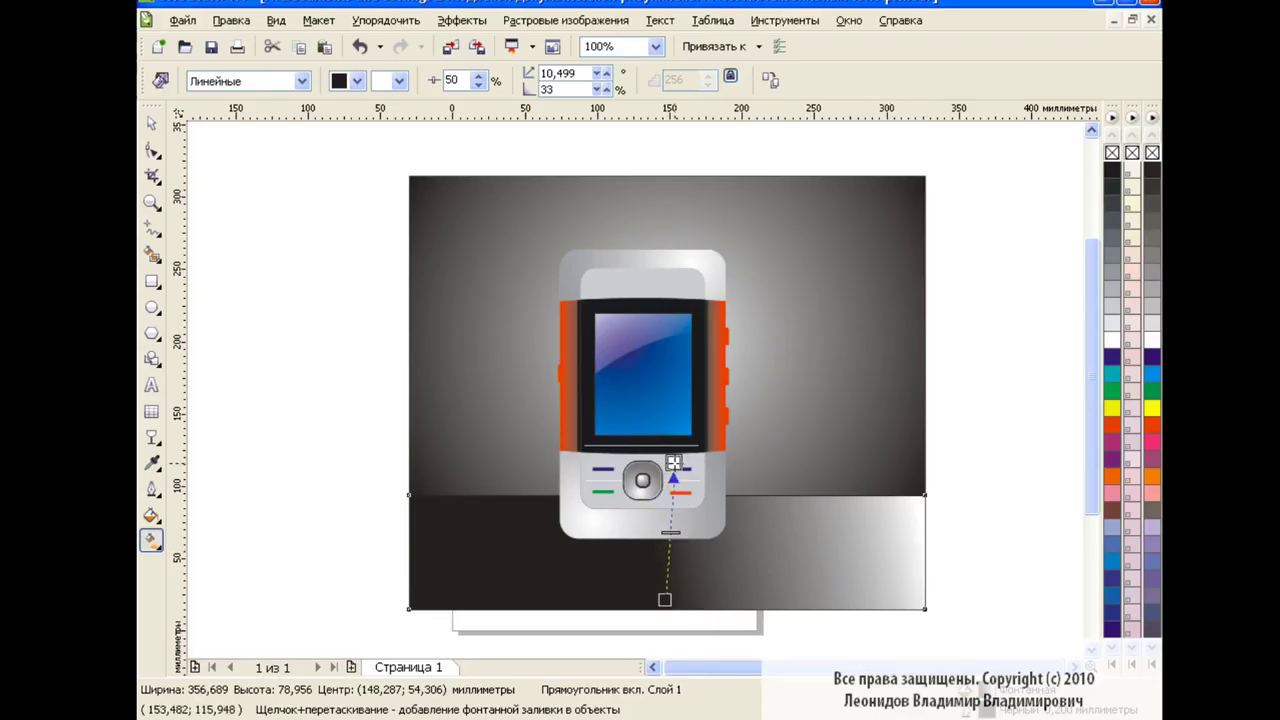
key("space")
left_click(280, 271)
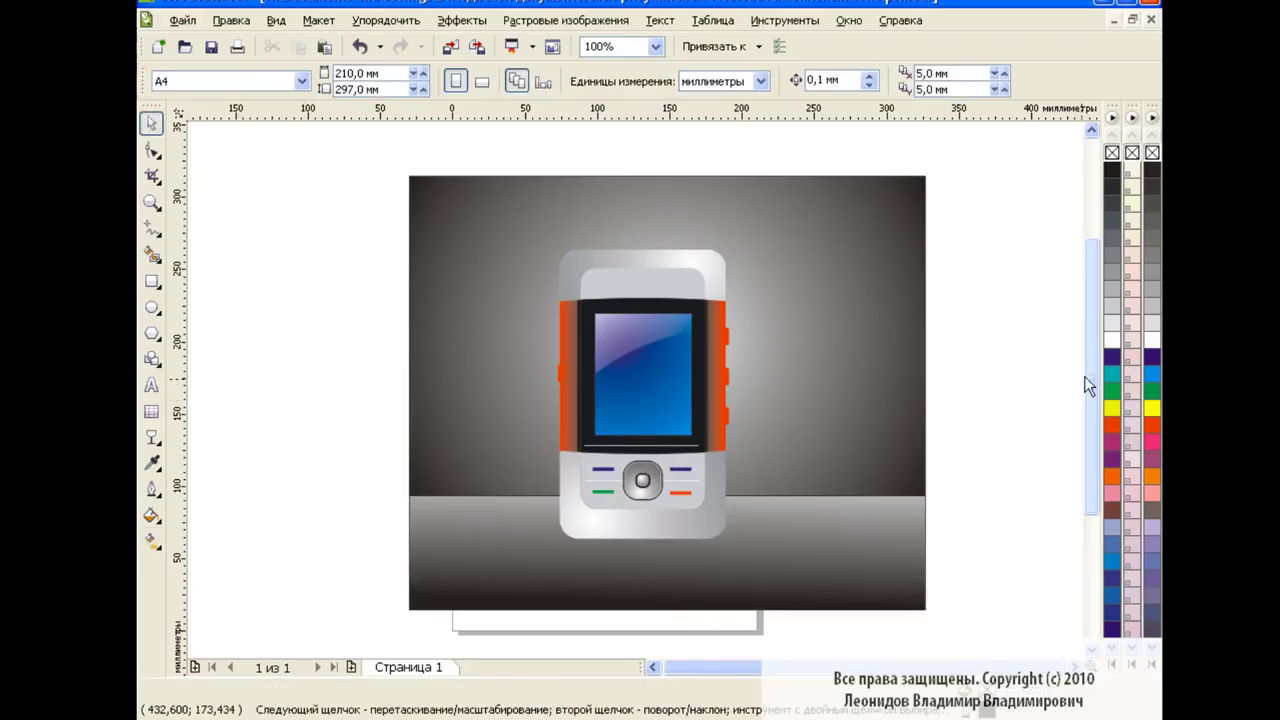
scroll(1088, 380, "down", 2)
left_click(651, 334)
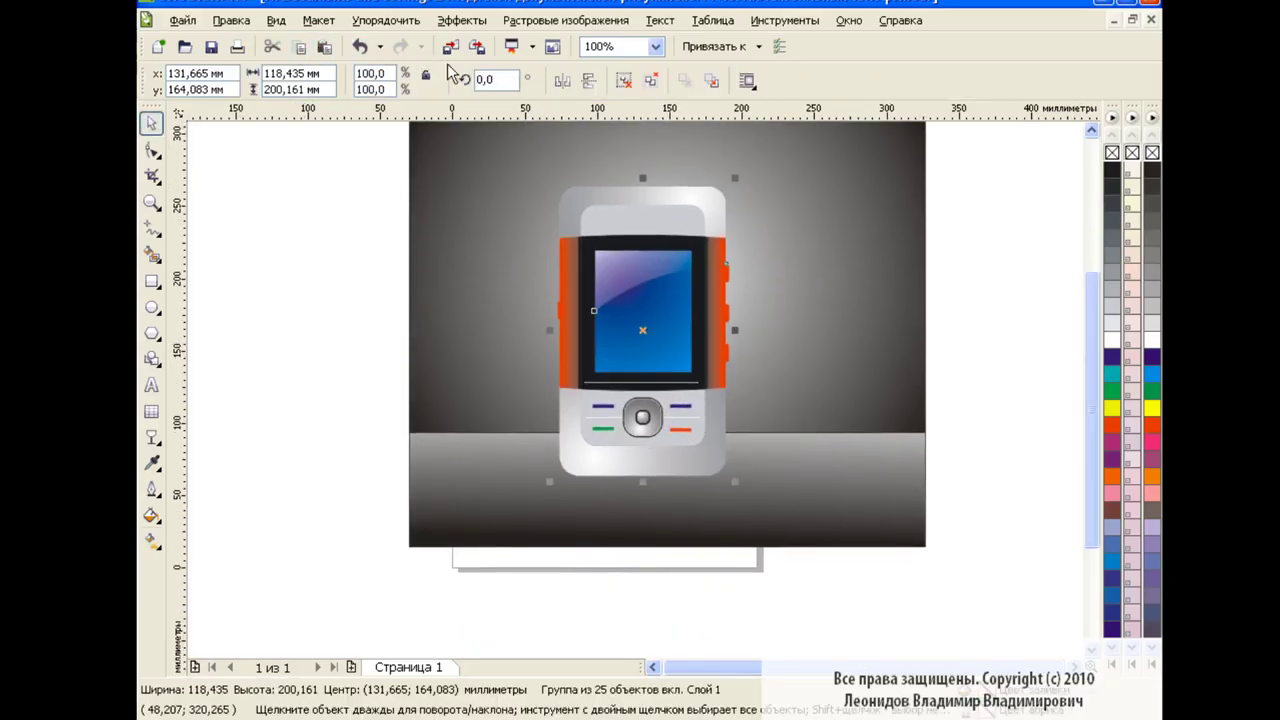
Place a vertically mirrored copy of the phone below it, fading downward with linear transparency
left_click(590, 80)
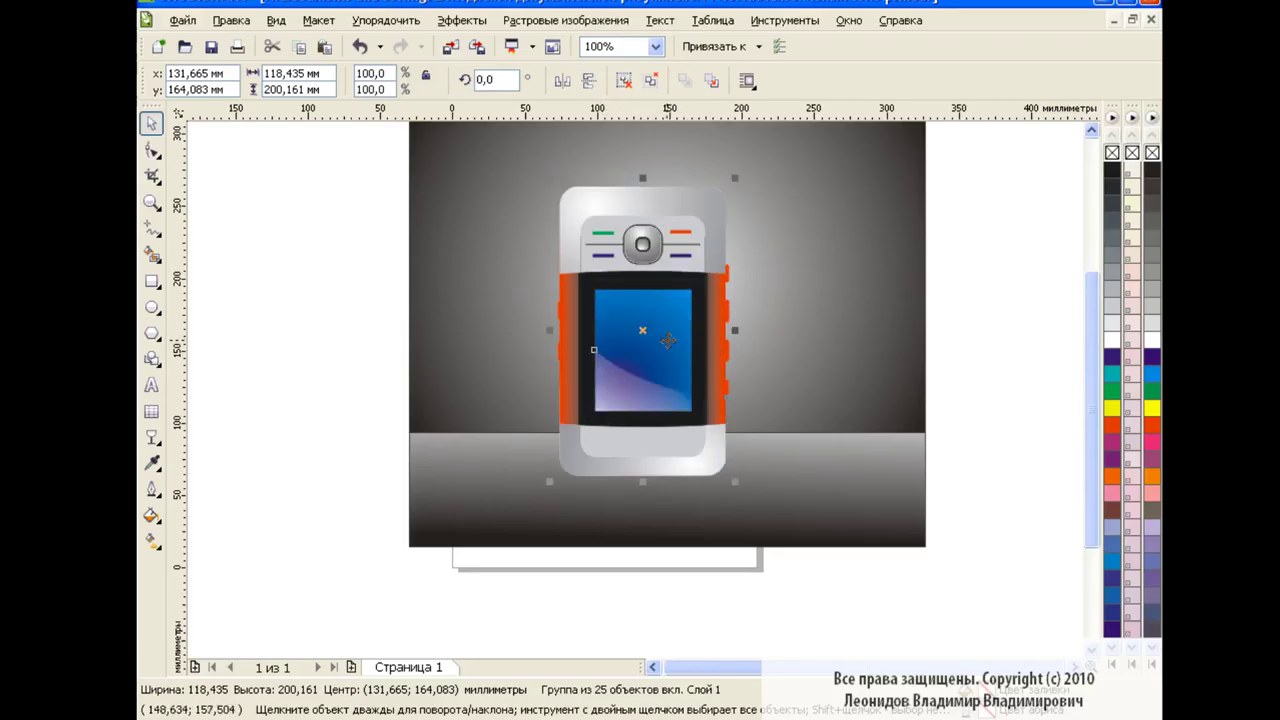
left_click_drag(640, 331, 645, 619)
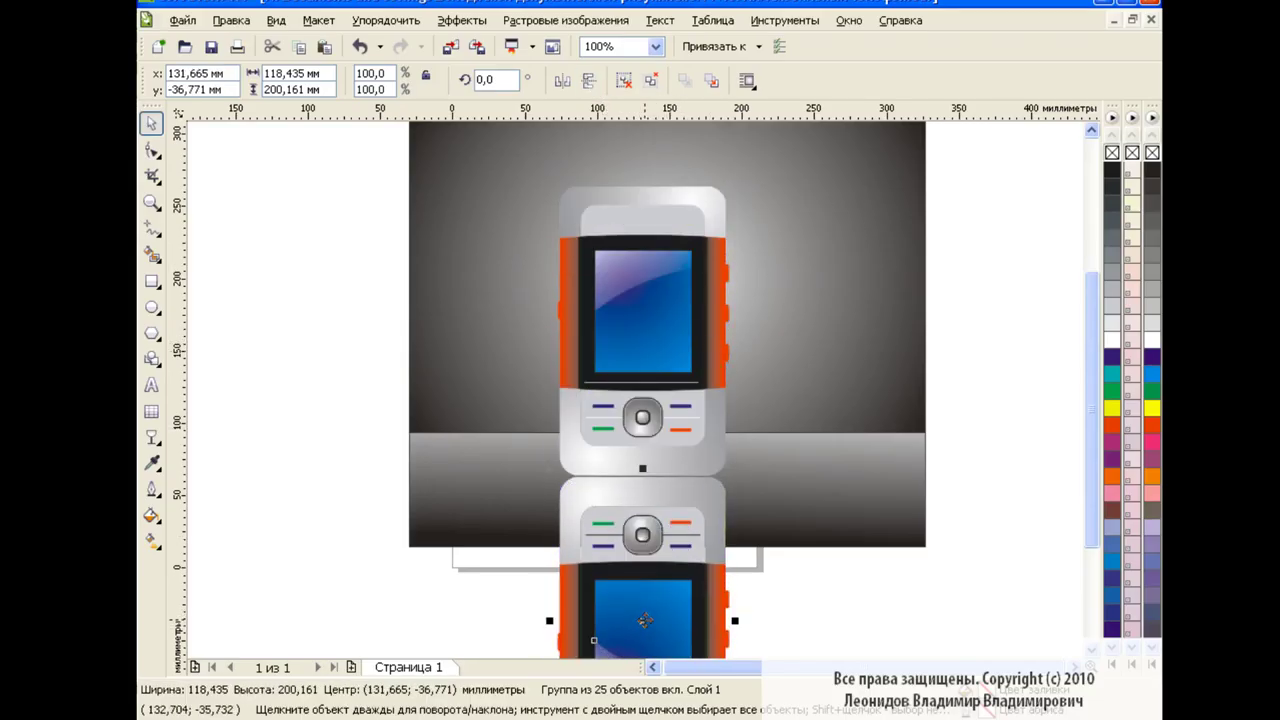
scroll(1092, 400, "down", 2)
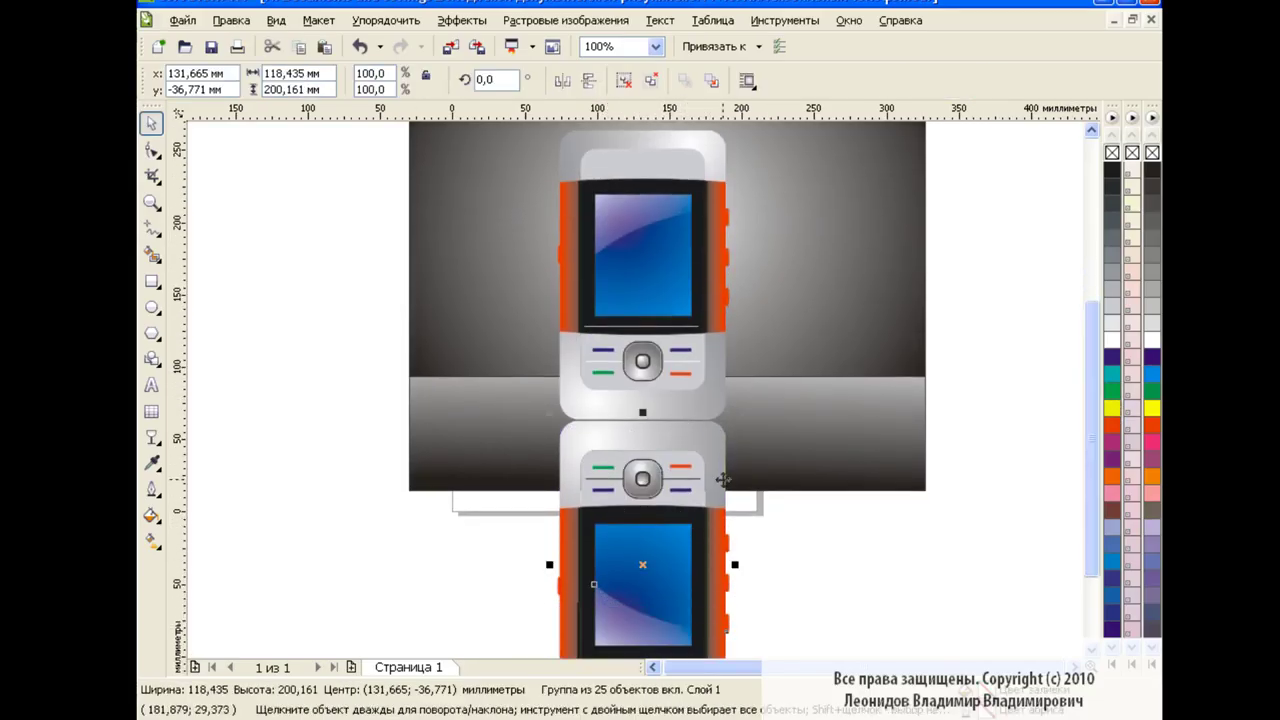
left_click(152, 437)
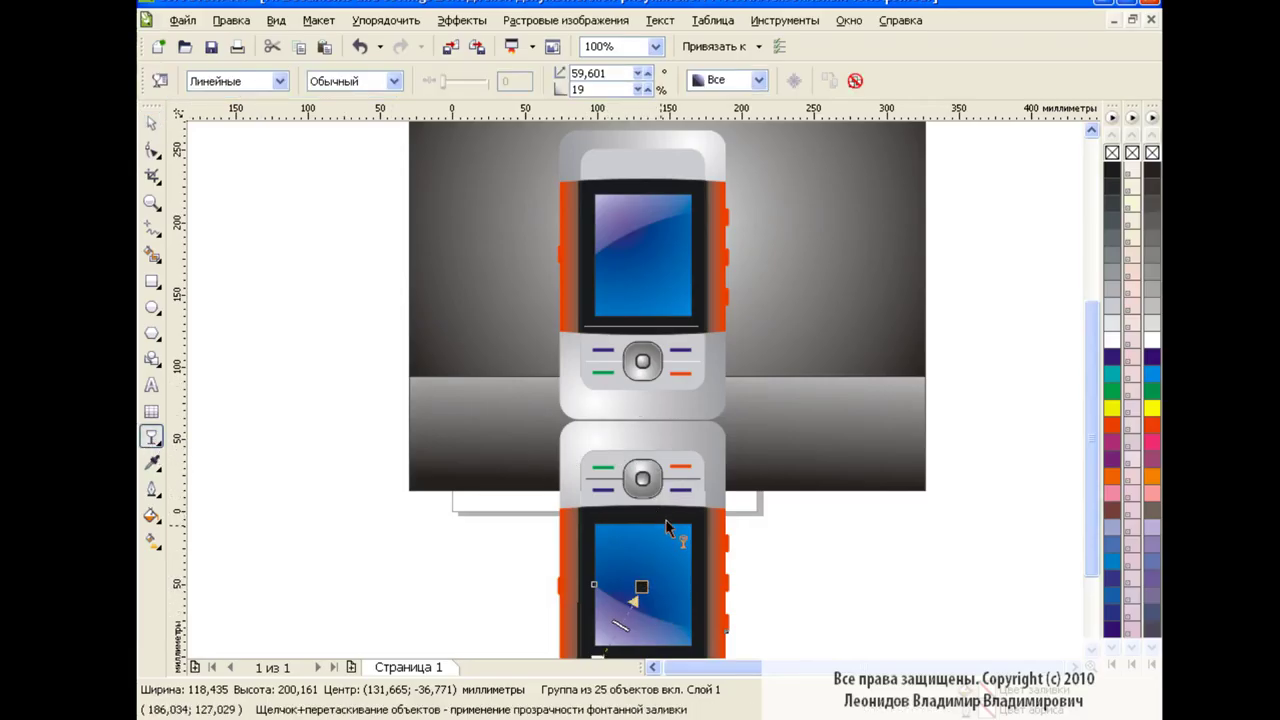
left_click_drag(638, 261, 639, 610)
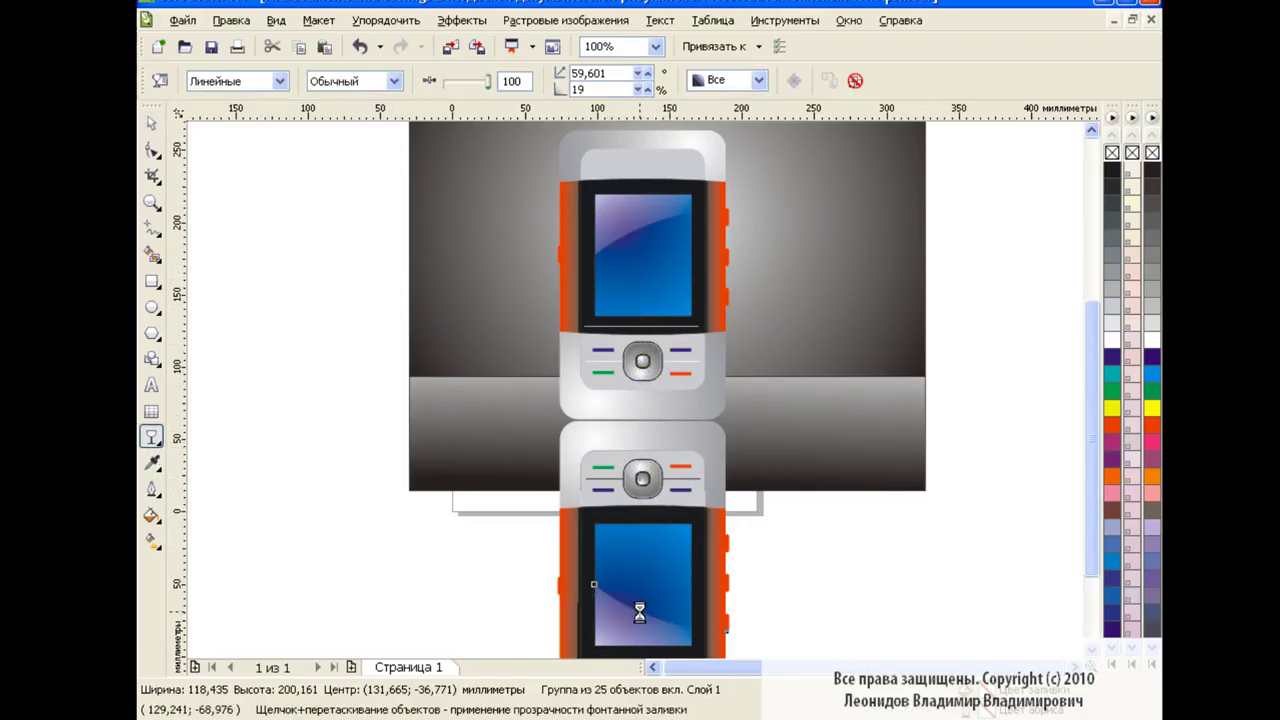
left_click_drag(638, 261, 640, 420)
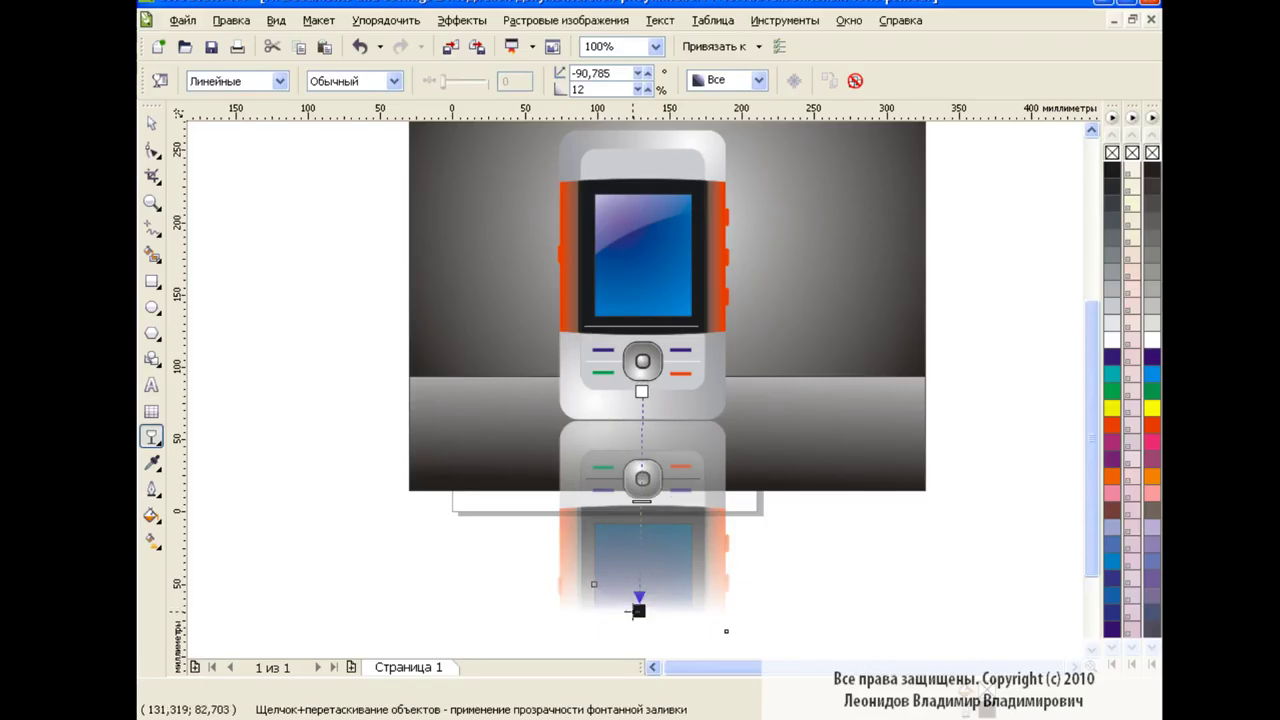
left_click_drag(639, 610, 641, 508)
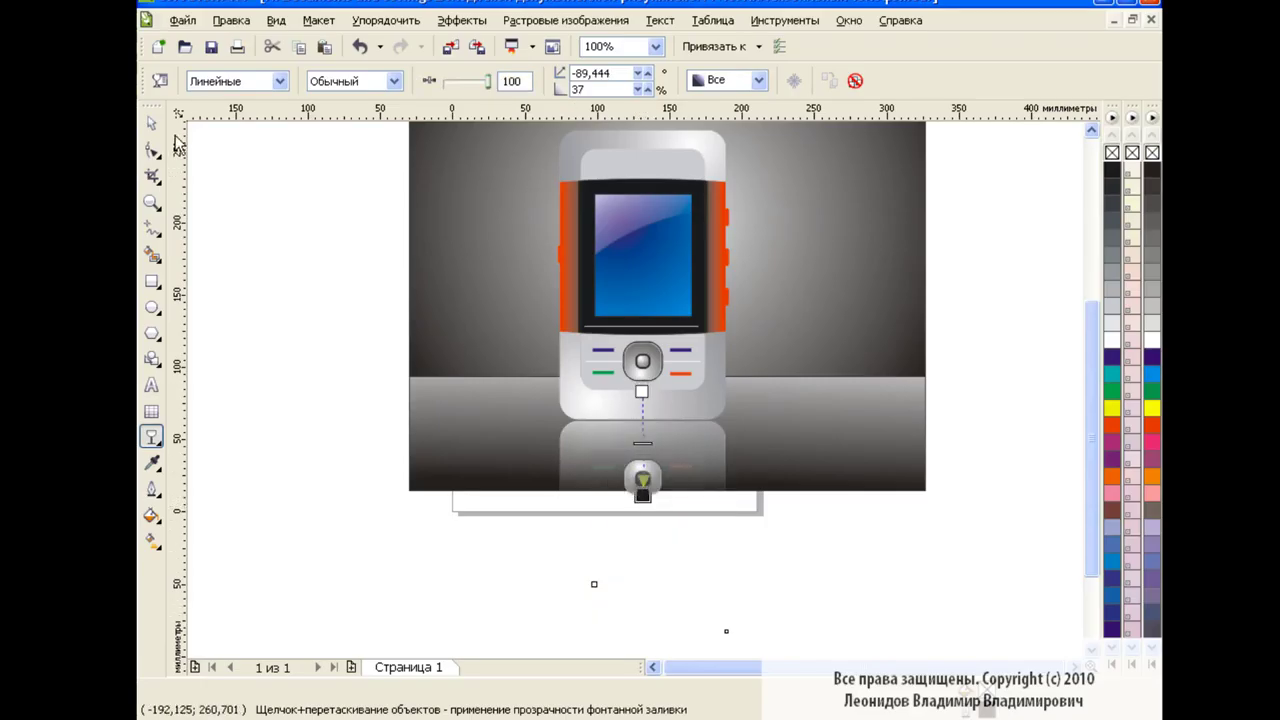
key("space")
left_click(337, 446)
left_click(646, 478)
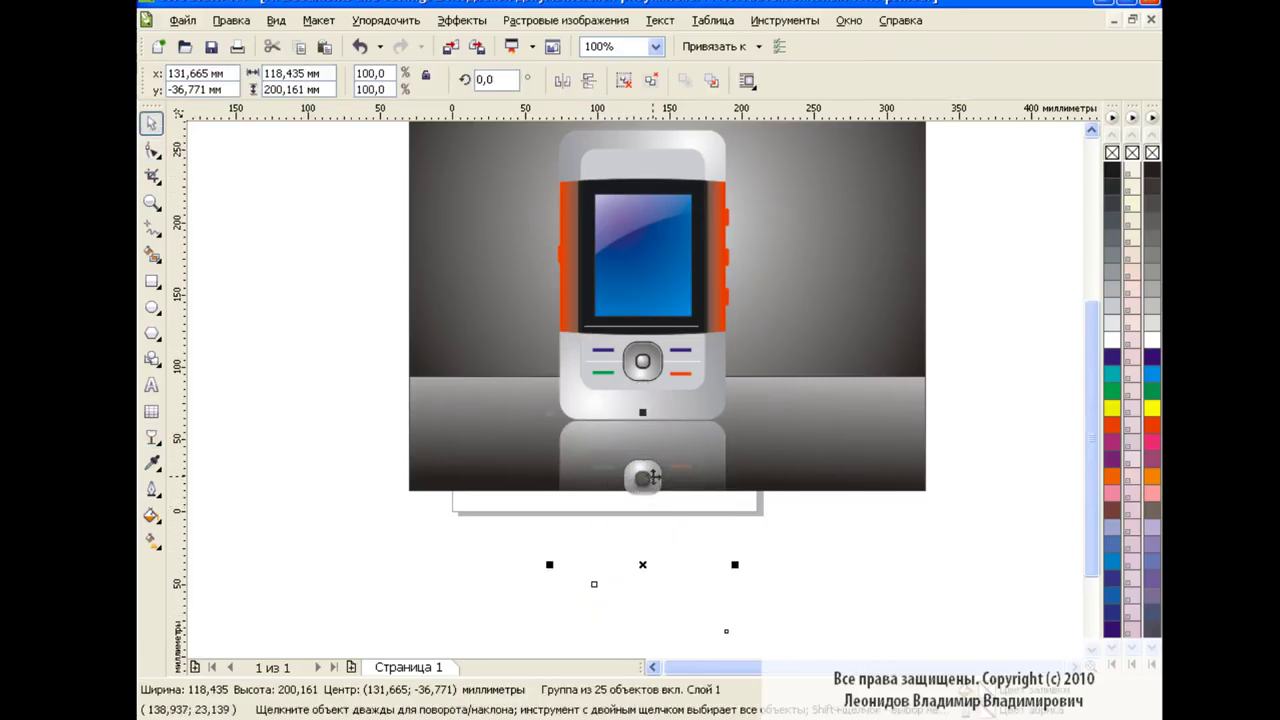
Pull the reflection's transparency end handle up so the fade ends just below the phone
left_click(152, 437)
mouse_move(641, 508)
left_mouse_down()
mouse_move(642, 455)
mouse_move(642, 466)
left_mouse_up()
key("space")
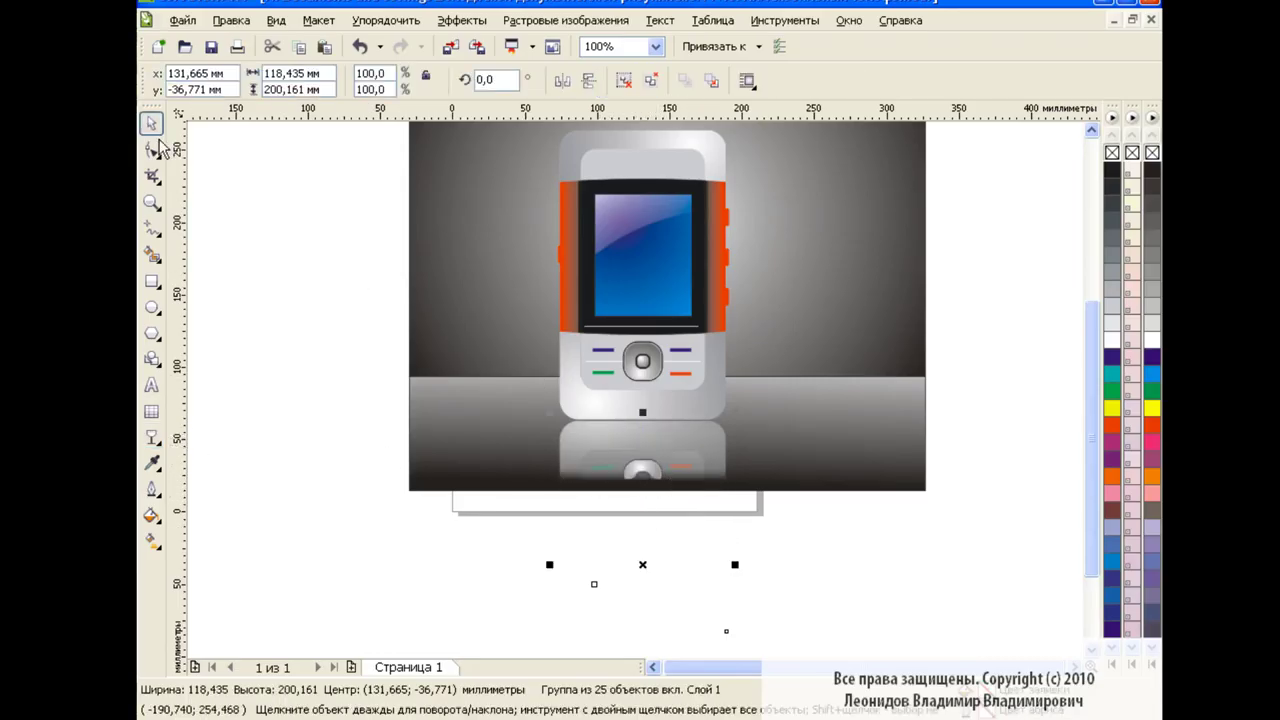
key("Escape")
scroll(1085, 483, "up", 2)
scroll(1085, 483, "up", 1)
scroll(1100, 455, "up", 2)
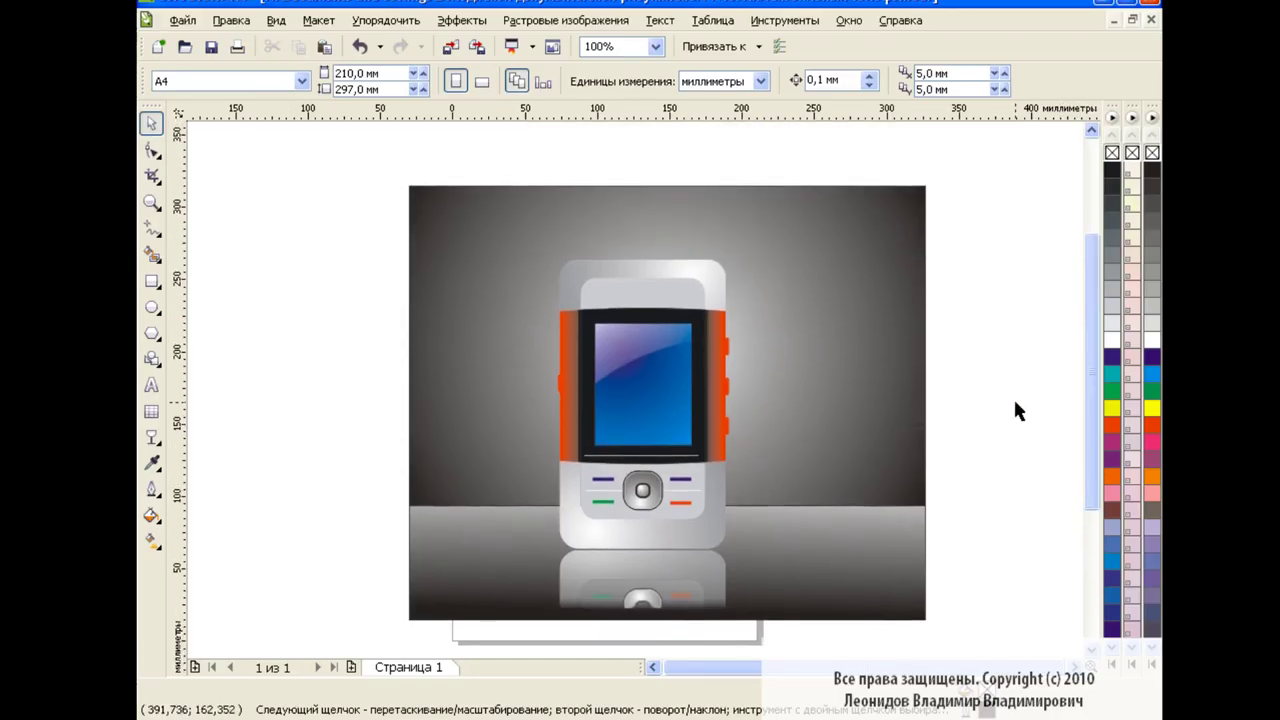